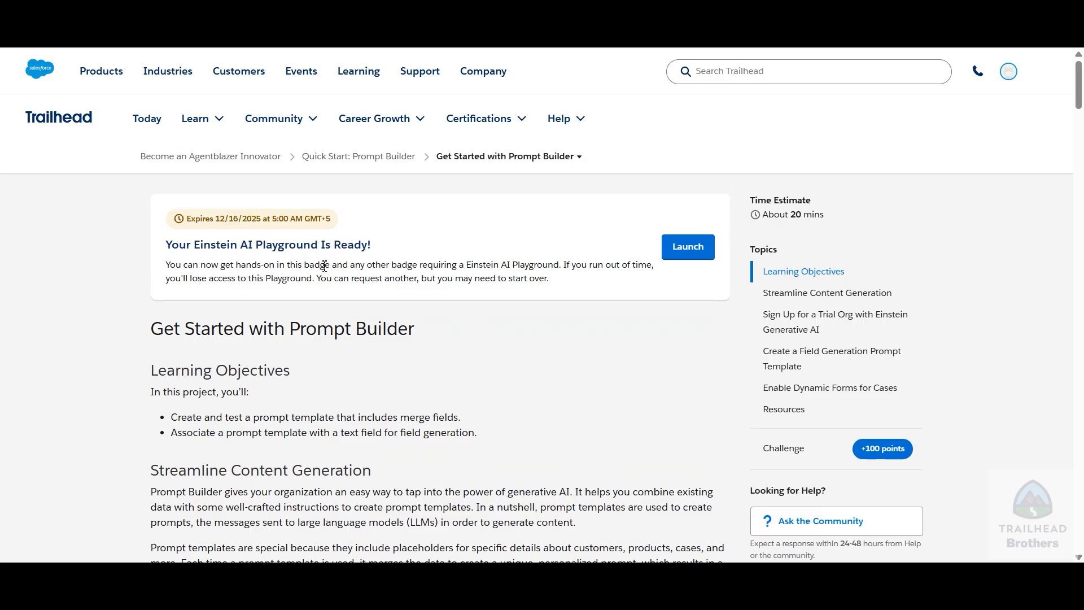
Copy the "einstein setup" search term from the Trailhead field generation instructions and switch to the Salesforce playground.
scroll(325, 265, "down", 7)
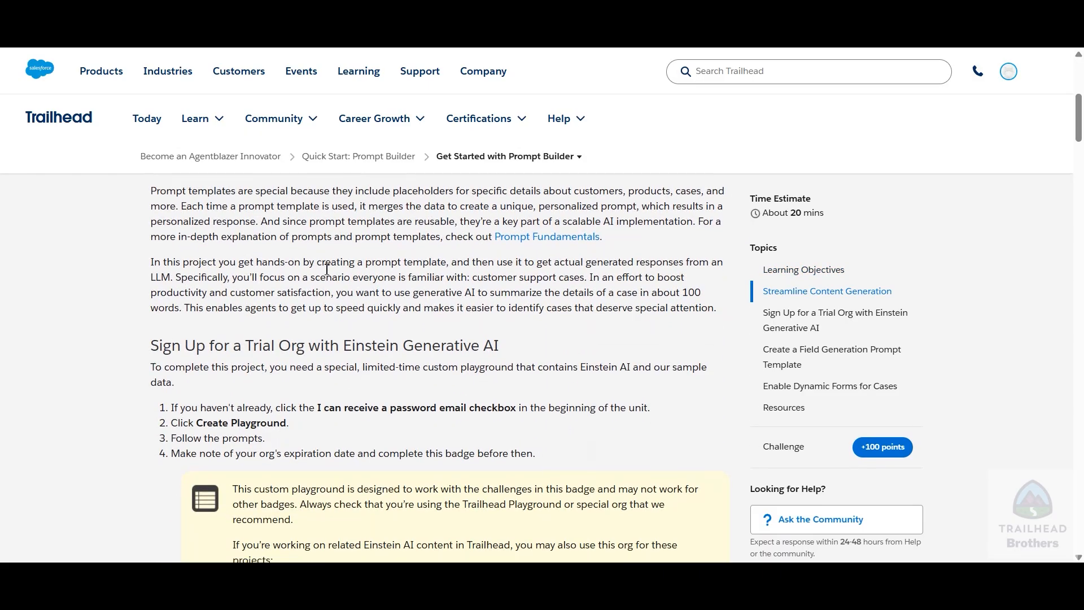
scroll(327, 269, "down", 8)
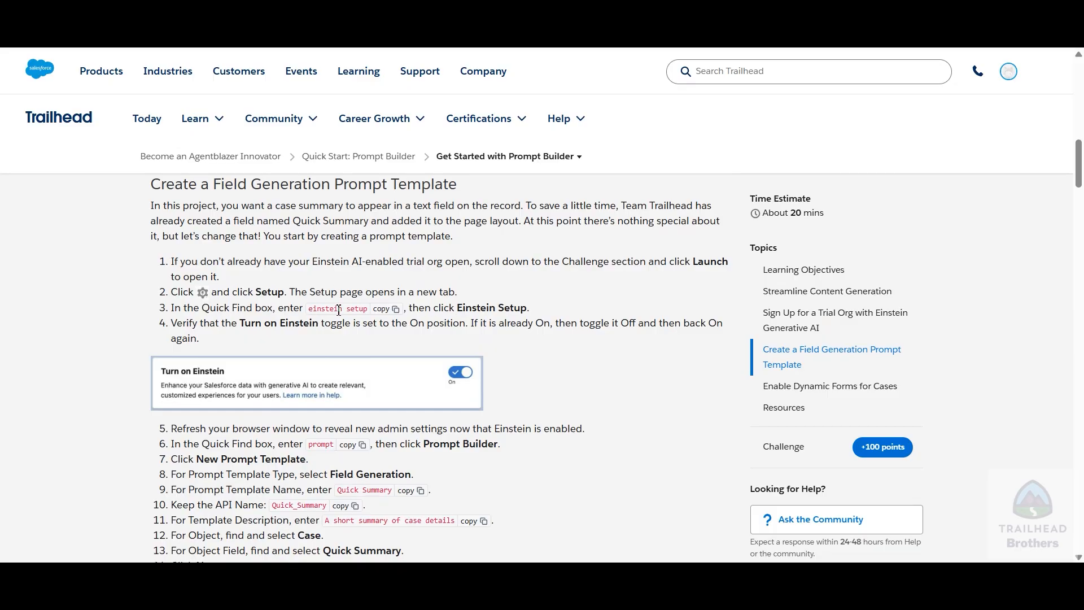
left_click(384, 309)
key("ctrl+Tab")
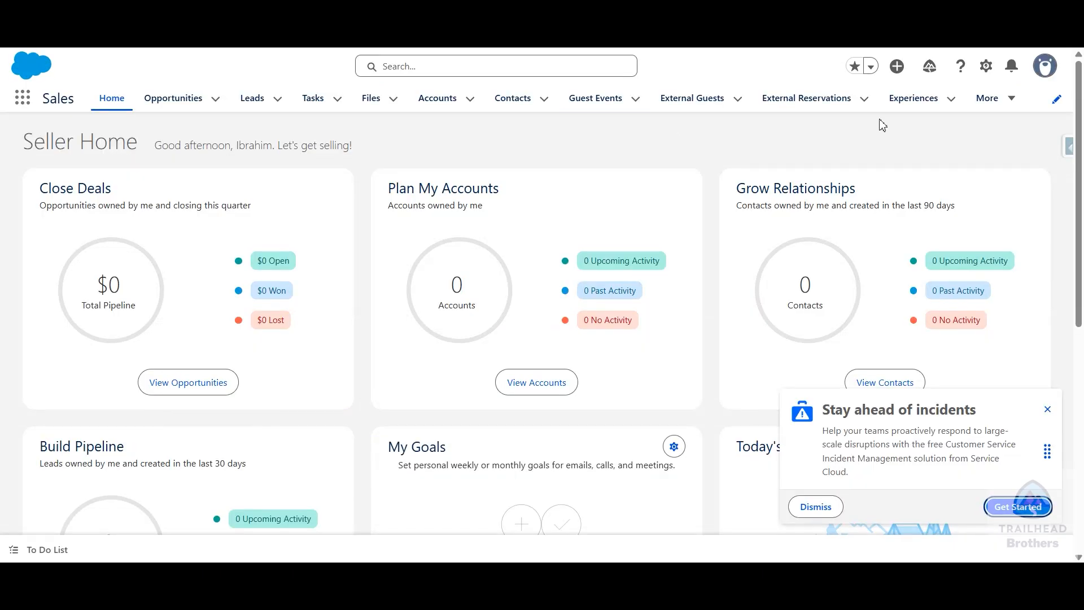
Open Setup for the current Salesforce app.
left_click(987, 68)
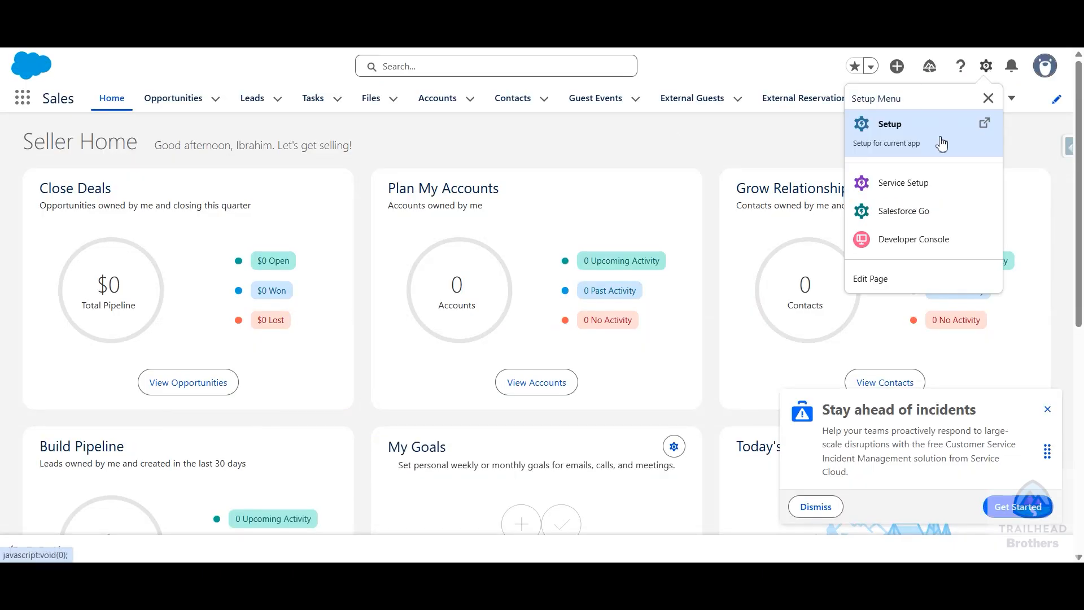
left_click(942, 145)
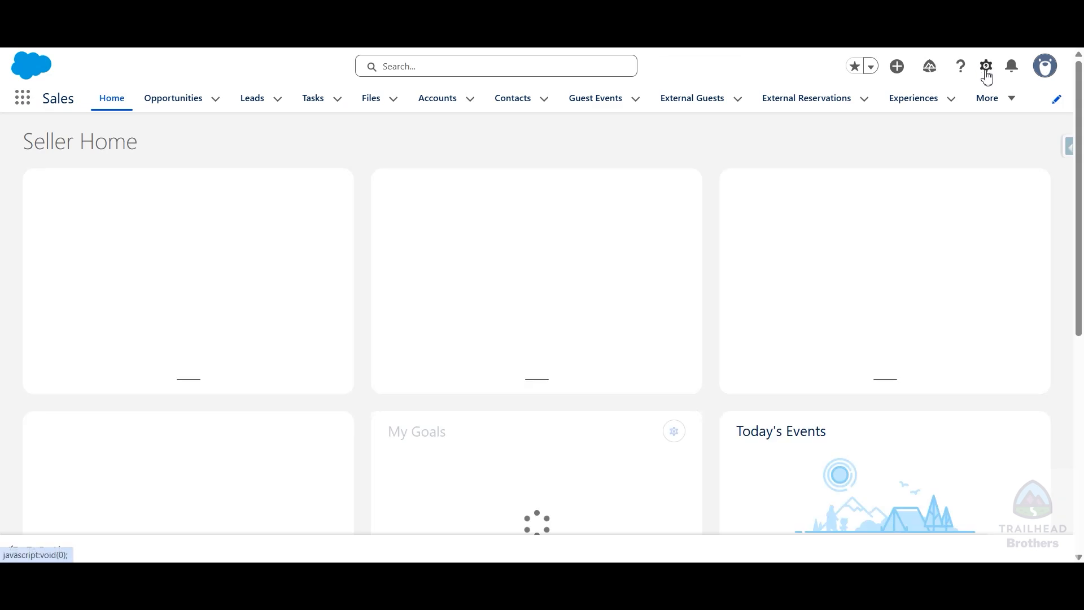
left_click(983, 78)
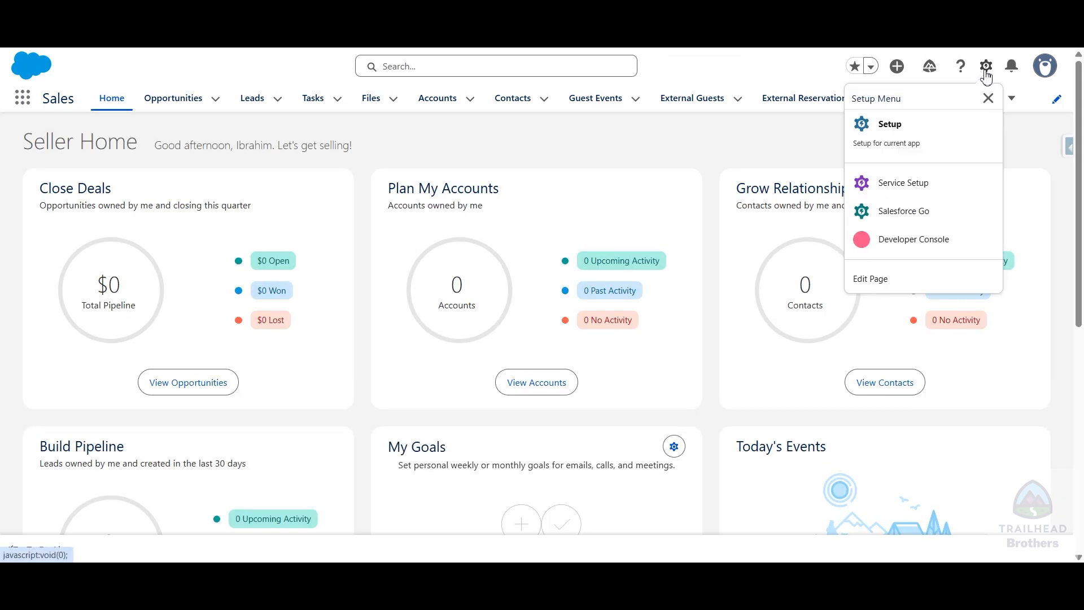
left_click(920, 135)
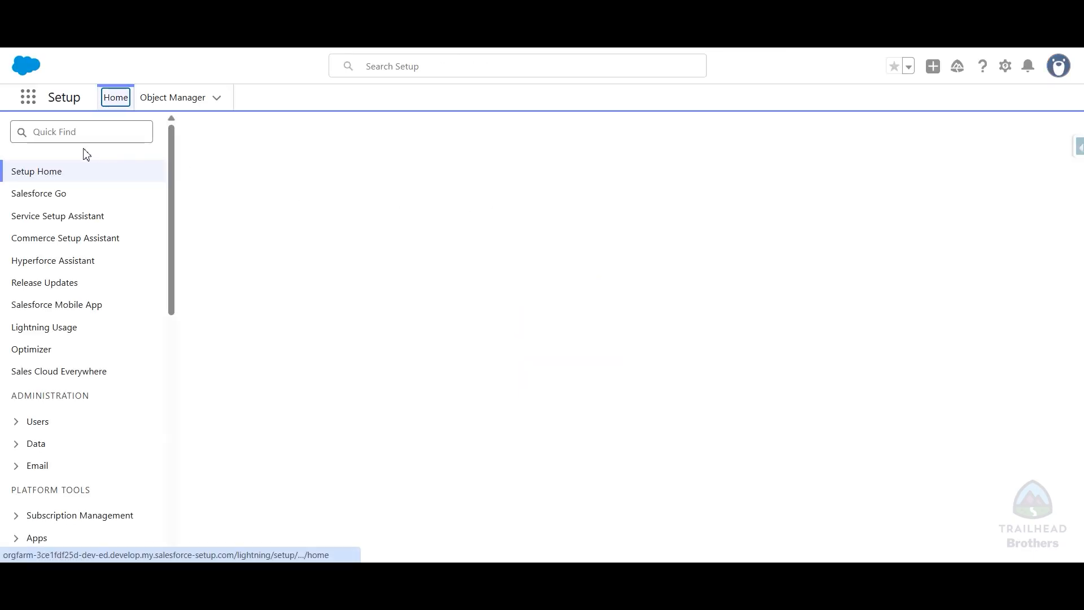
Search Setup for "einstein setup" and open the Einstein Setup page.
left_click(111, 140)
type("einstein setup")
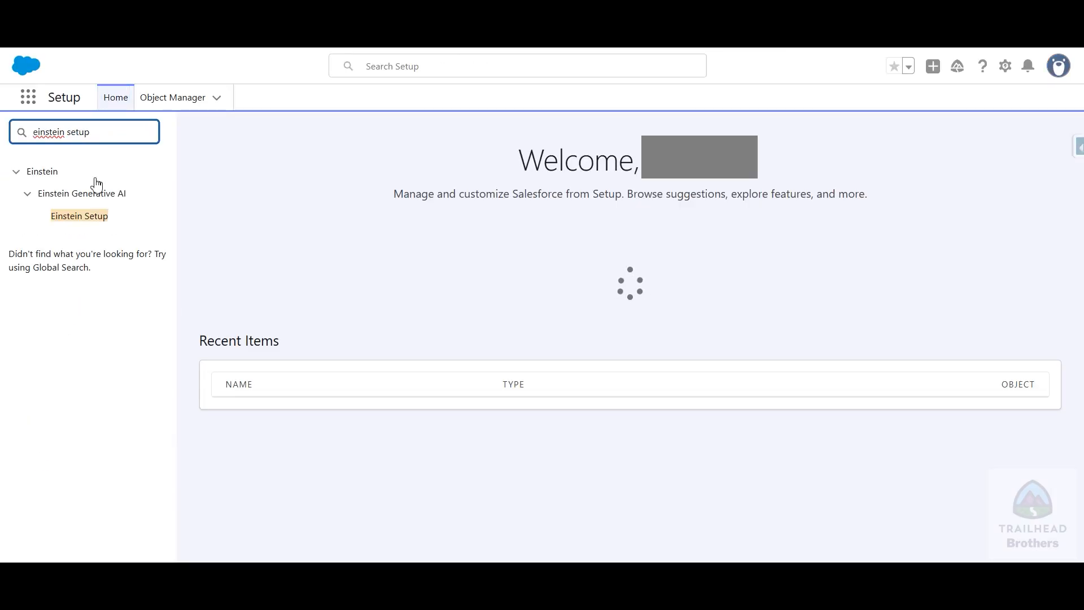
left_click(83, 222)
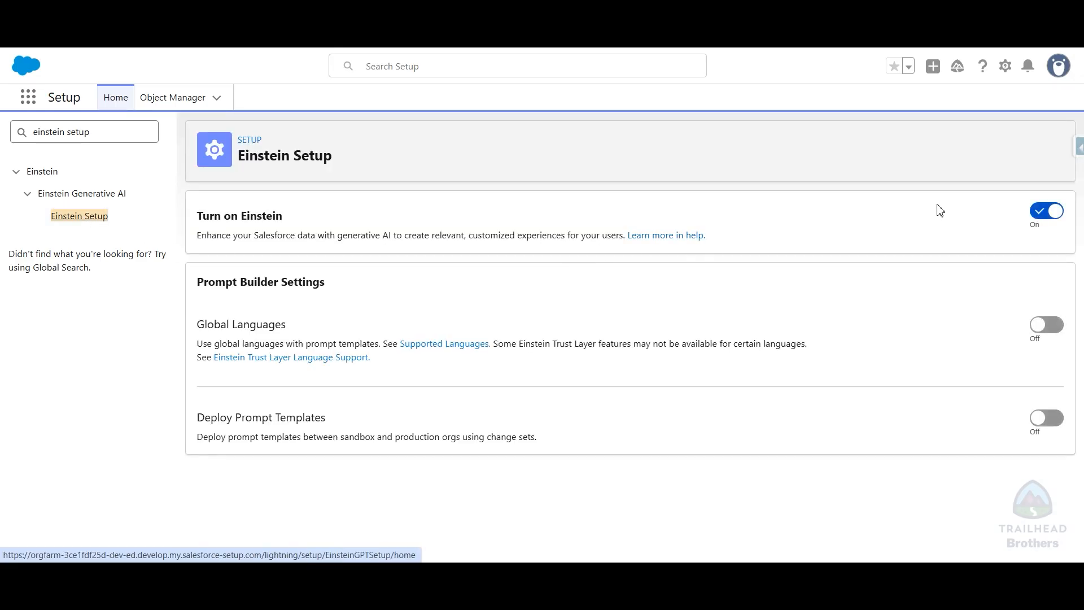
Copy the search term "prompt" from the Trailhead instructions and return to Salesforce Setup.
left_click(491, 11)
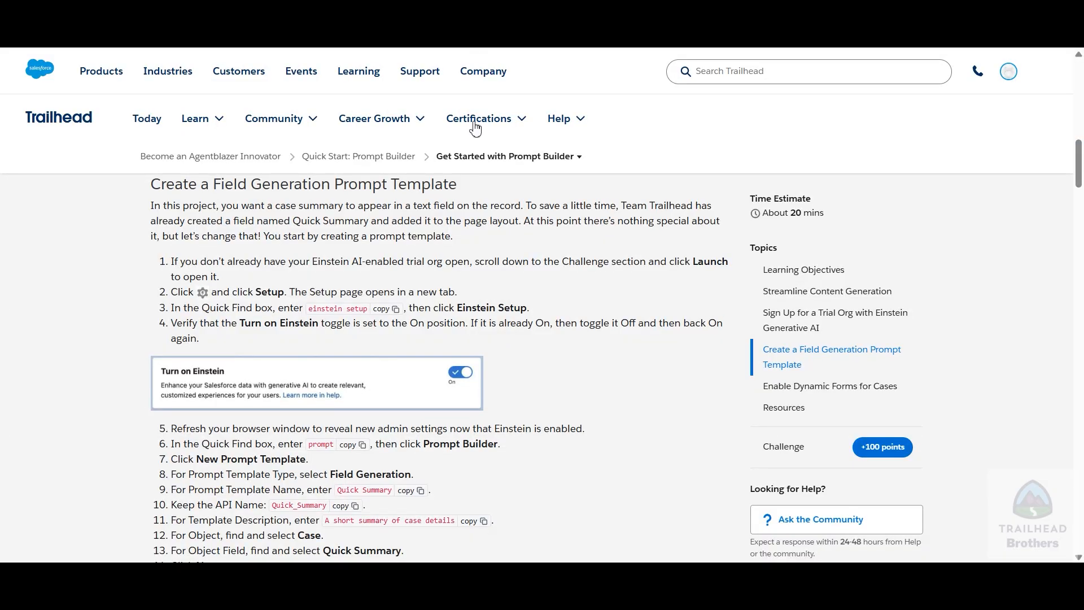
scroll(474, 341, "down", 1)
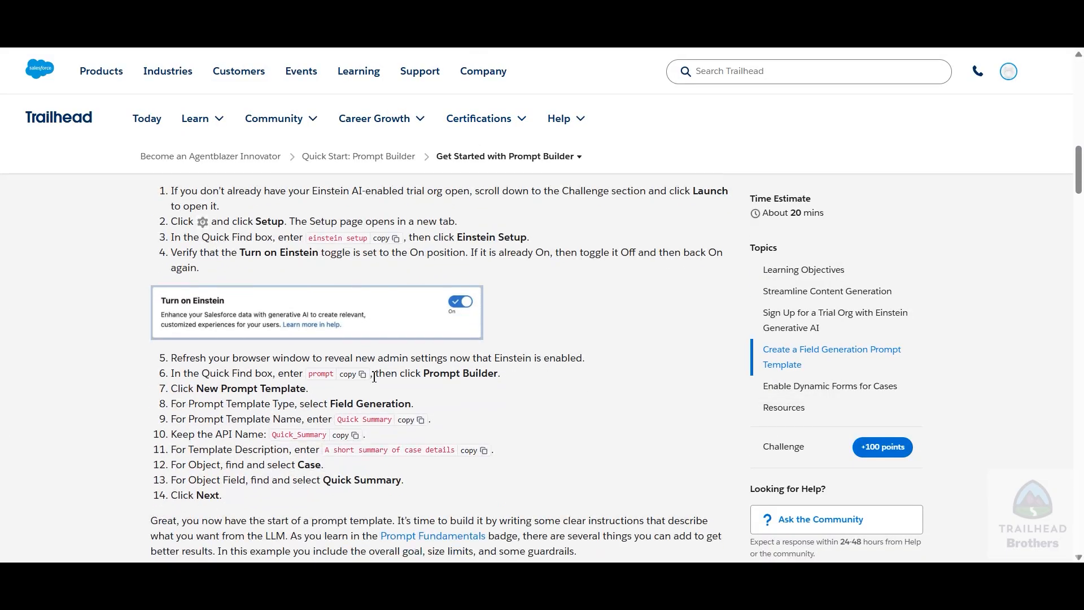
left_click(348, 374)
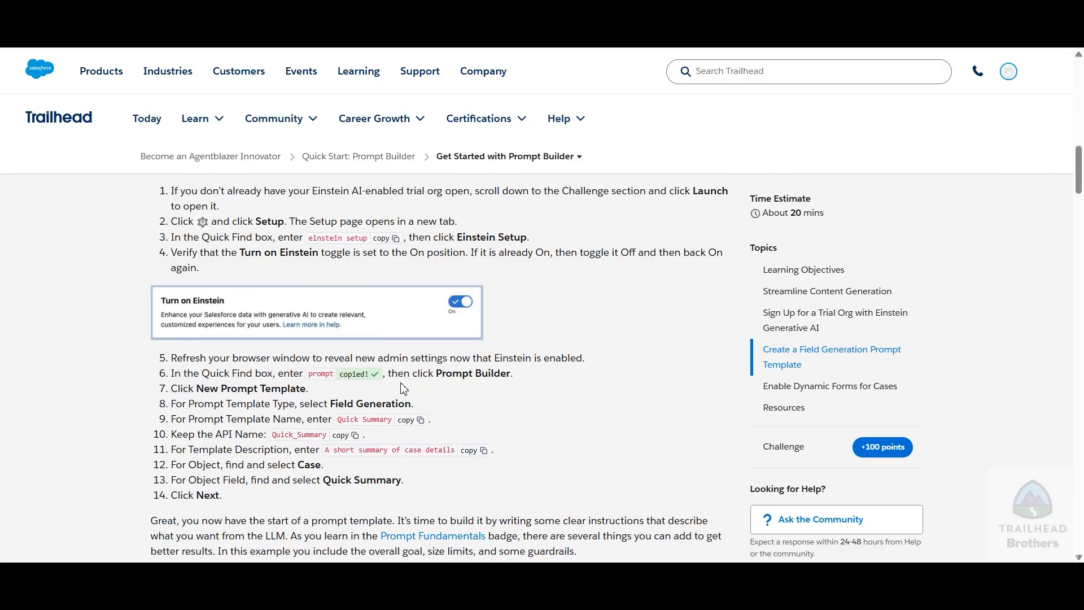
scroll(418, 378, "down", 1)
left_click(407, 11)
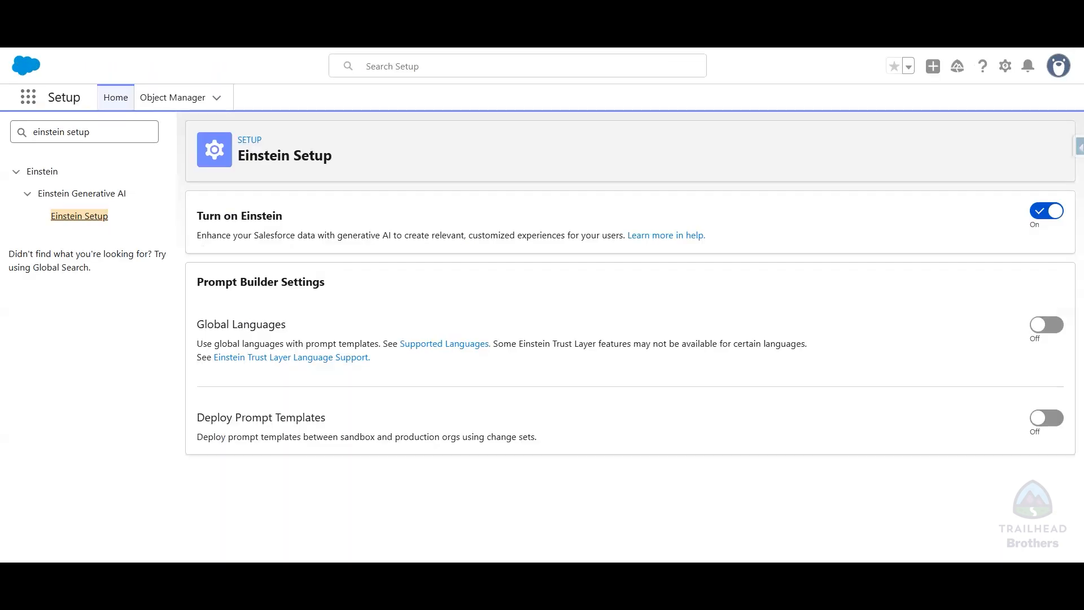
Replace the Setup search term with "prompt", open Prompt Builder and dismiss the Go Mobile pop-up.
left_click(102, 132)
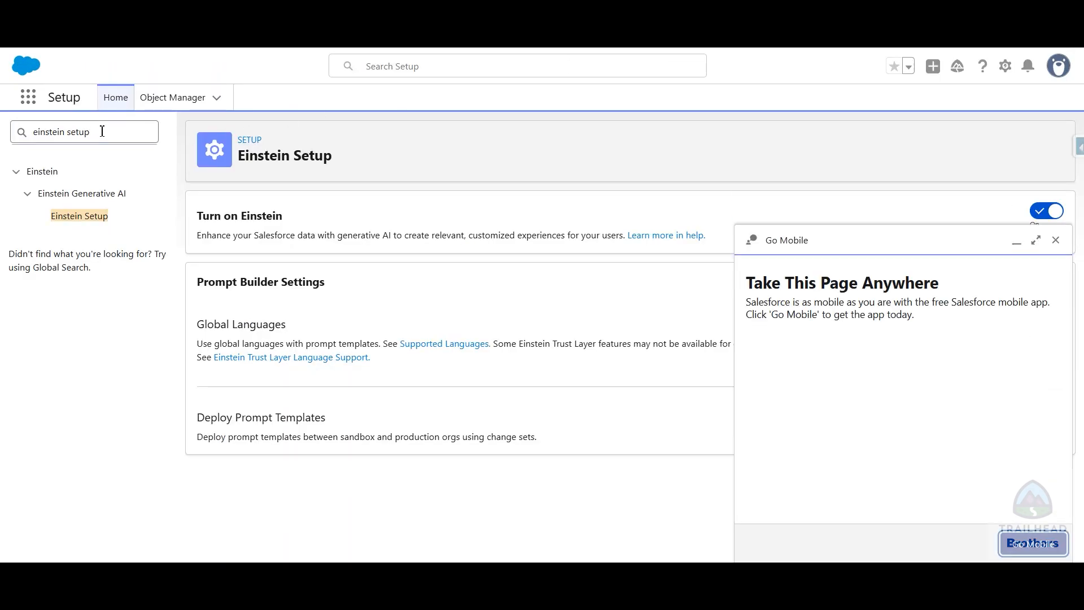
left_click(102, 135)
key("ctrl+a")
key("ctrl+v")
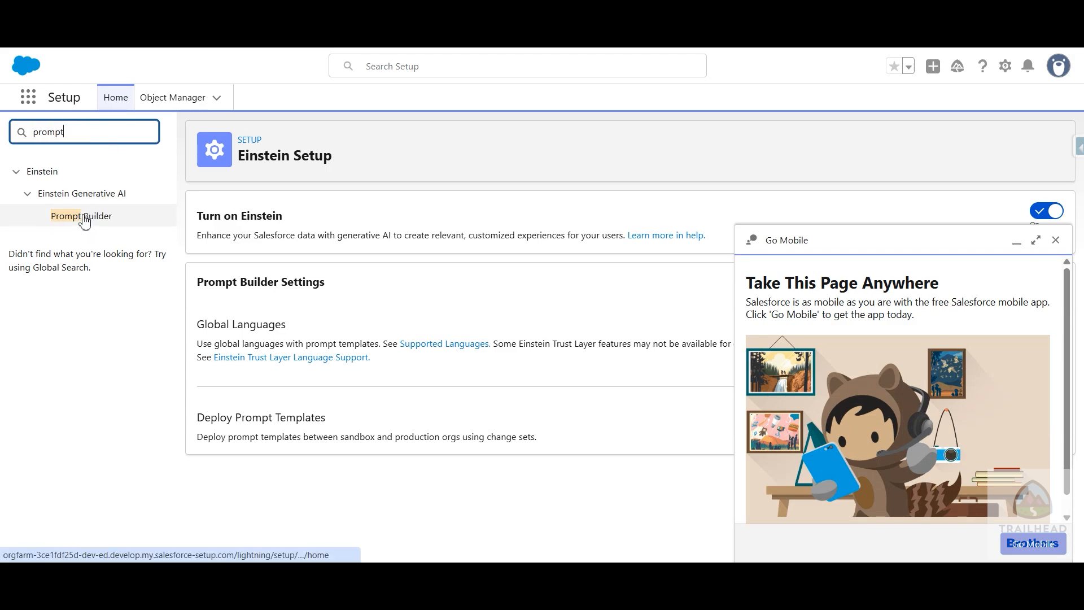
left_click(80, 220)
left_click(1055, 243)
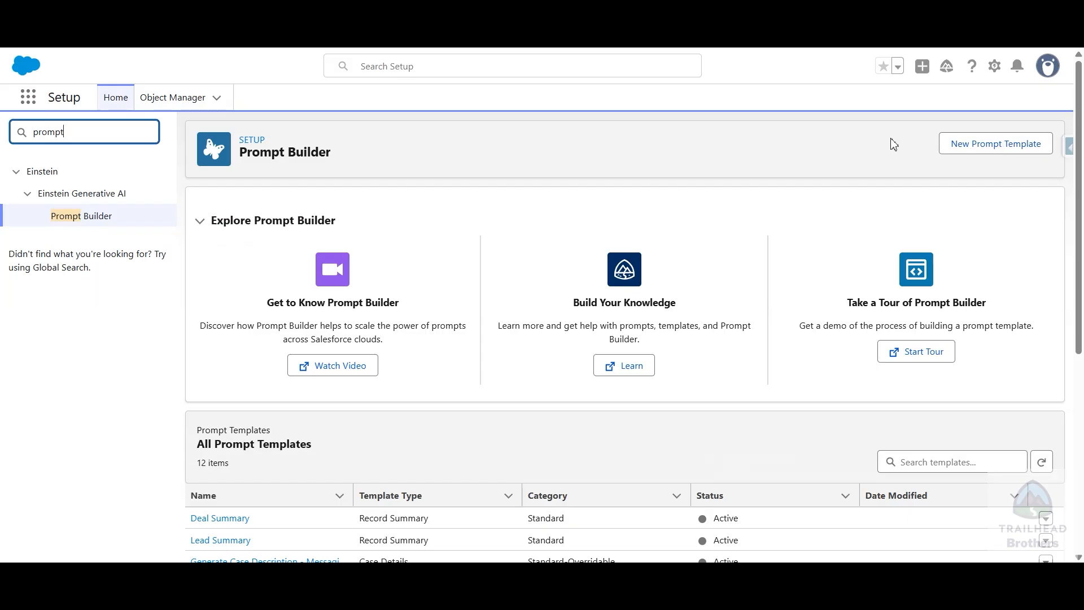
Start a new prompt template and set its type to Field Generation.
left_click(969, 146)
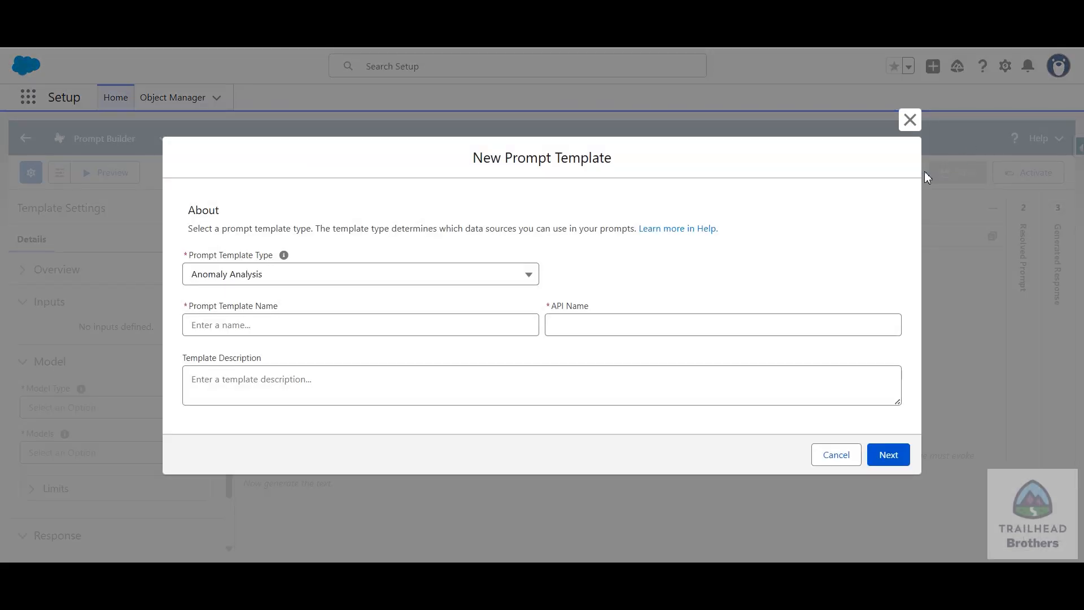
mouse_move(285, 258)
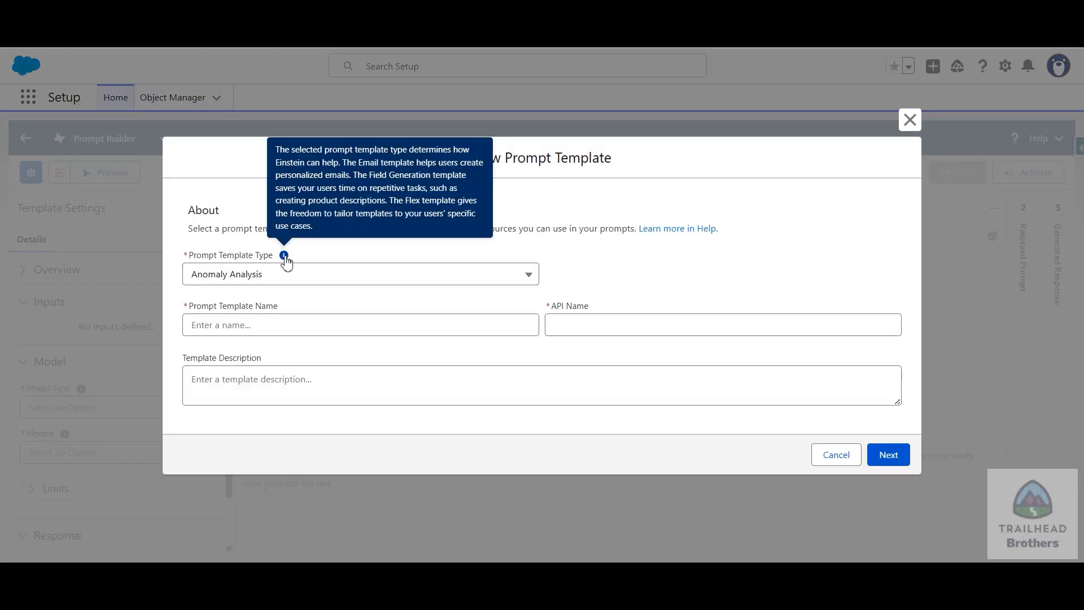
left_click(395, 11)
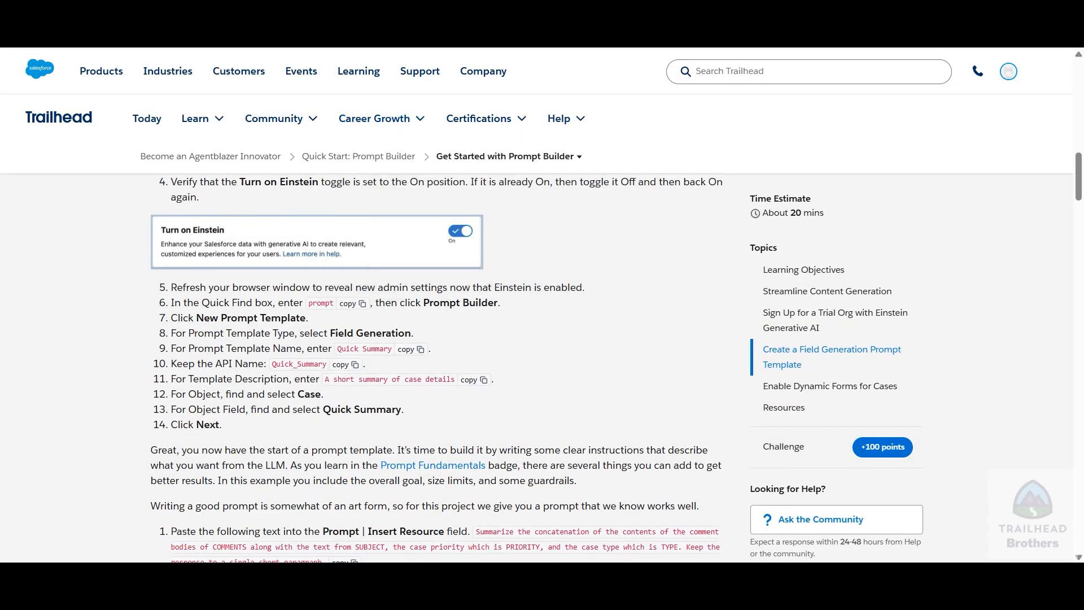
left_click(452, 11)
left_click(526, 273)
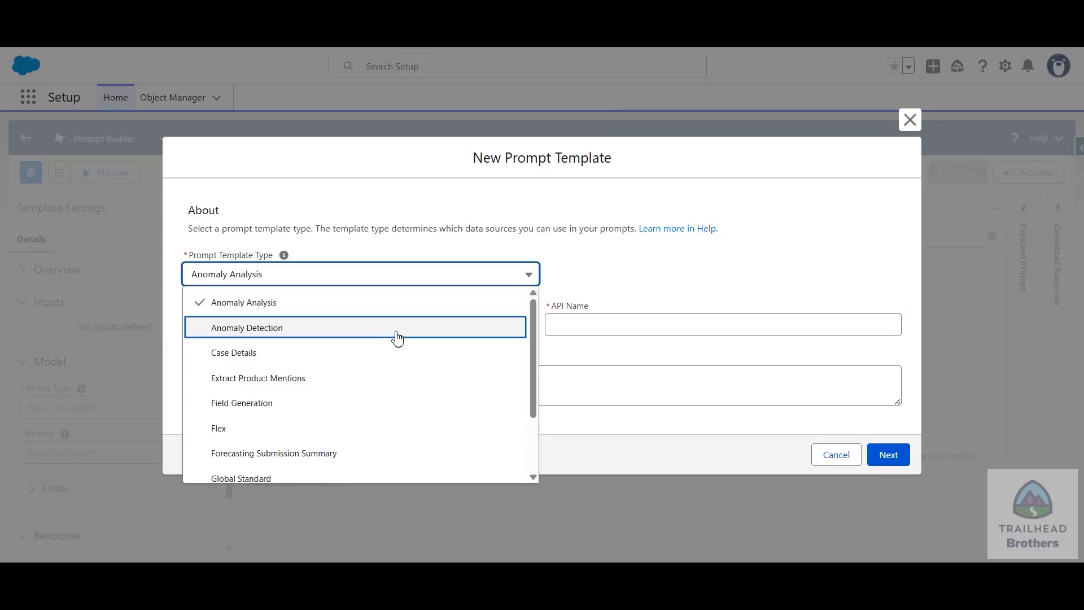
scroll(394, 353, "down", 2)
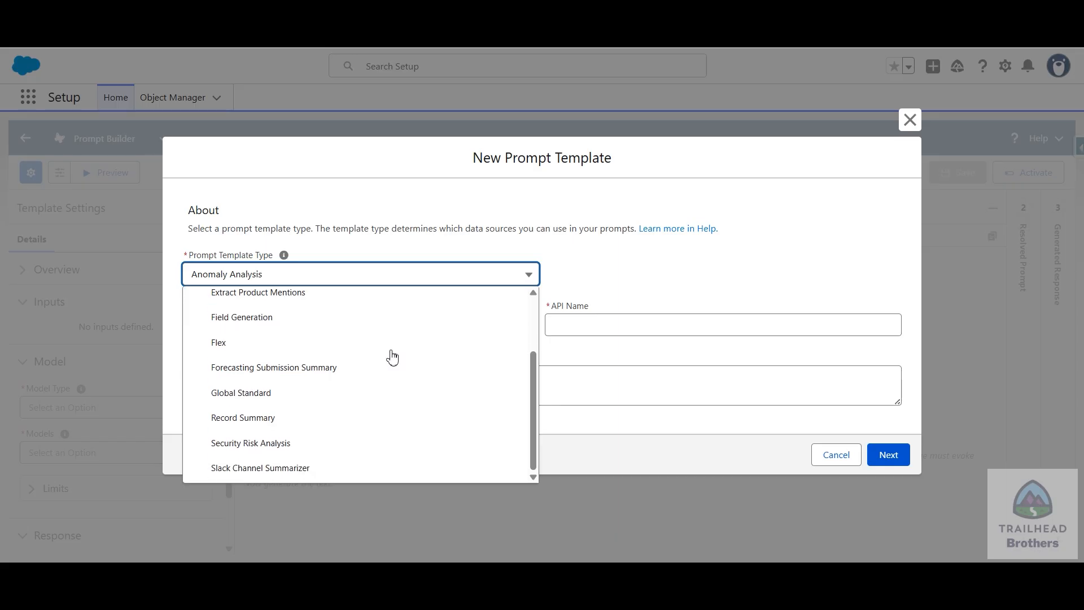
left_click(270, 317)
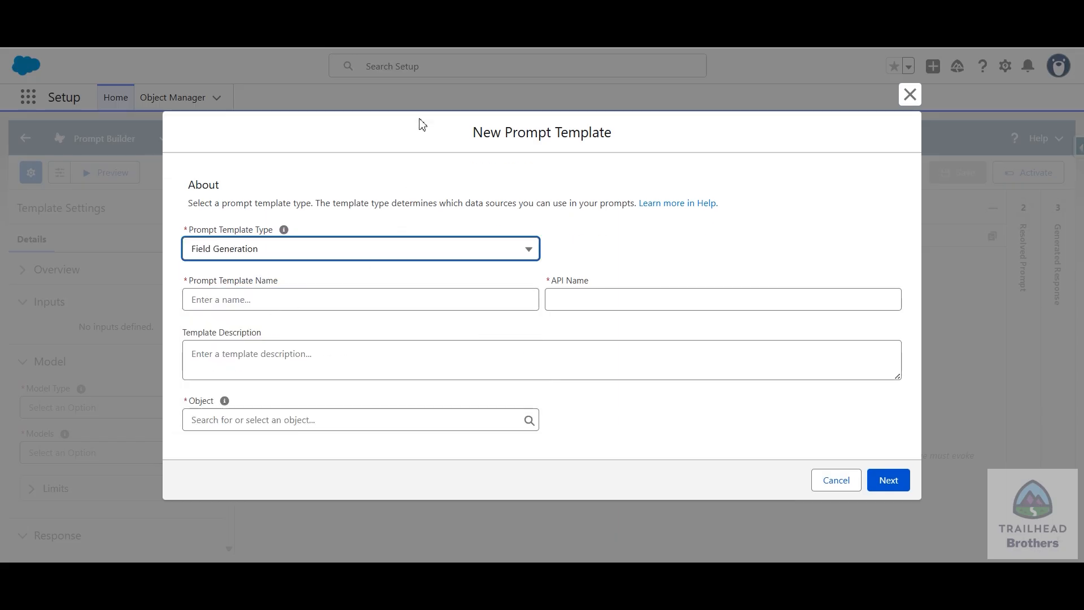
Name the prompt template "Quick Summary", copying the name from the Trailhead instructions.
left_click(390, 14)
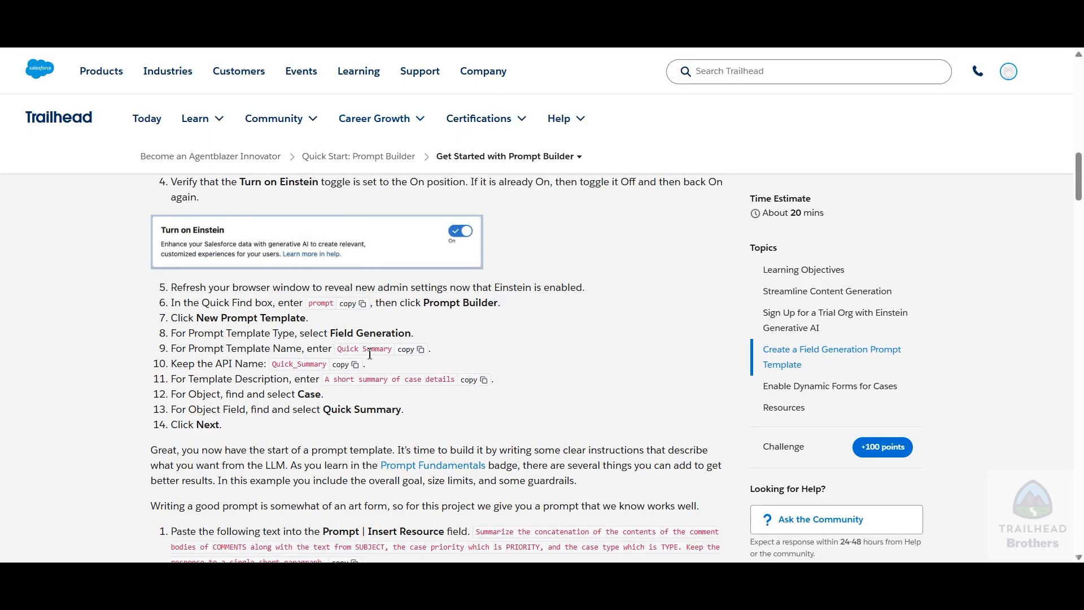
left_click(408, 350)
left_click(700, 15)
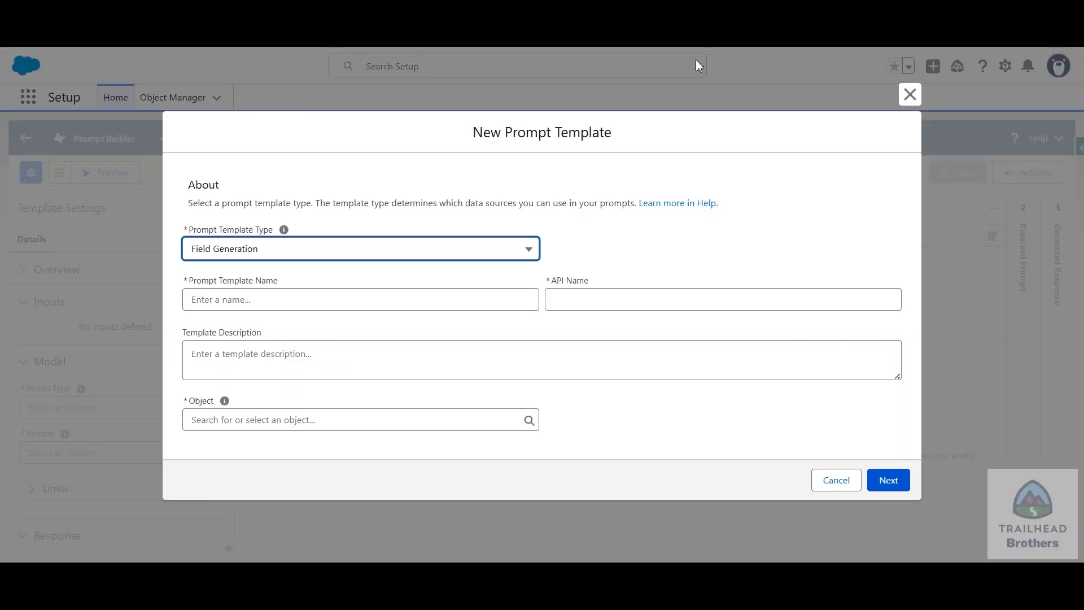
left_click(528, 308)
key("ctrl+v")
left_click(484, 324)
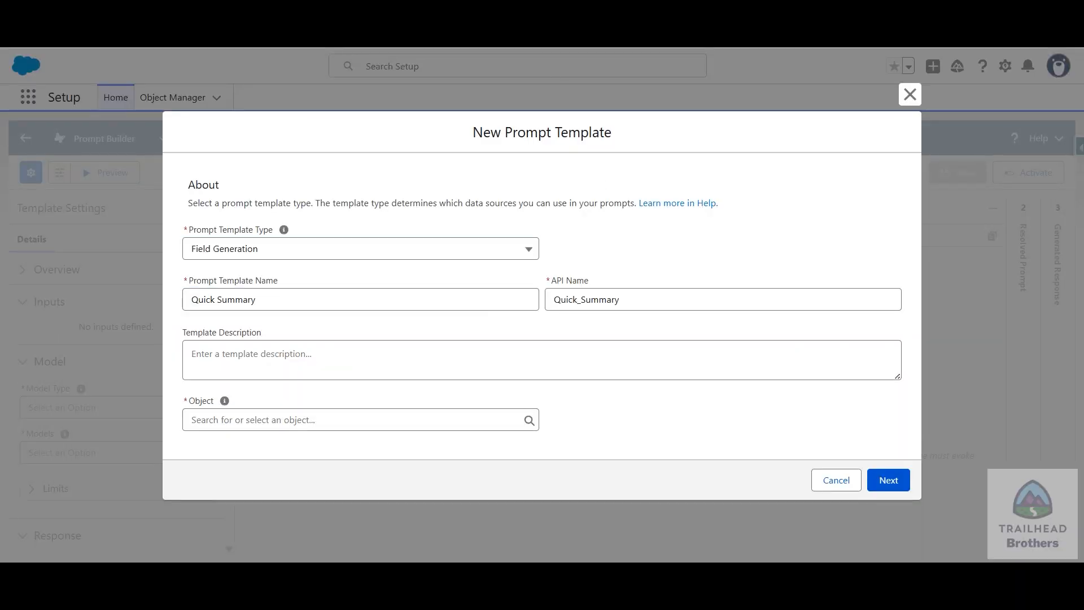
Set the template description to "A short summary of case details", copied from the Trailhead instructions.
left_click(587, 23)
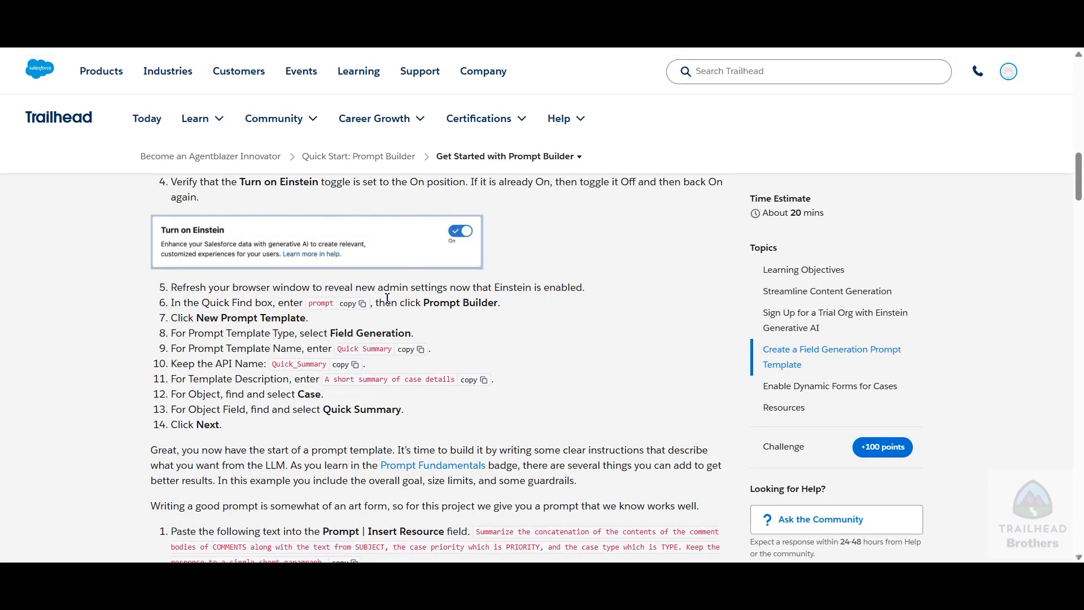
left_click(481, 380)
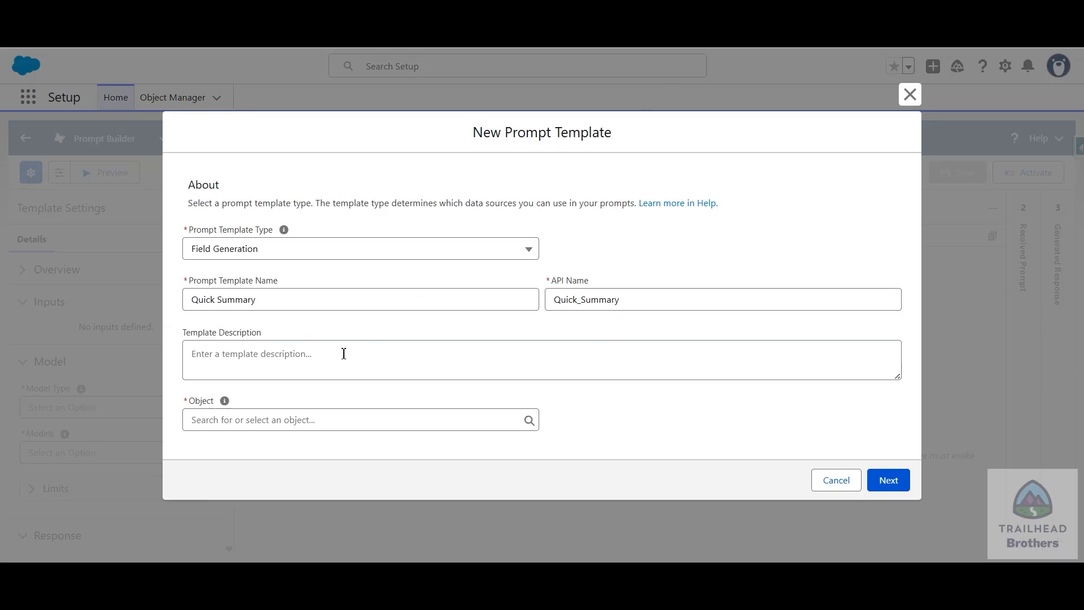
left_click(344, 353)
key("ctrl+v")
Set the template's object to Case and its object field to Quick Summary, and proceed to the prompt editor.
left_click(312, 429)
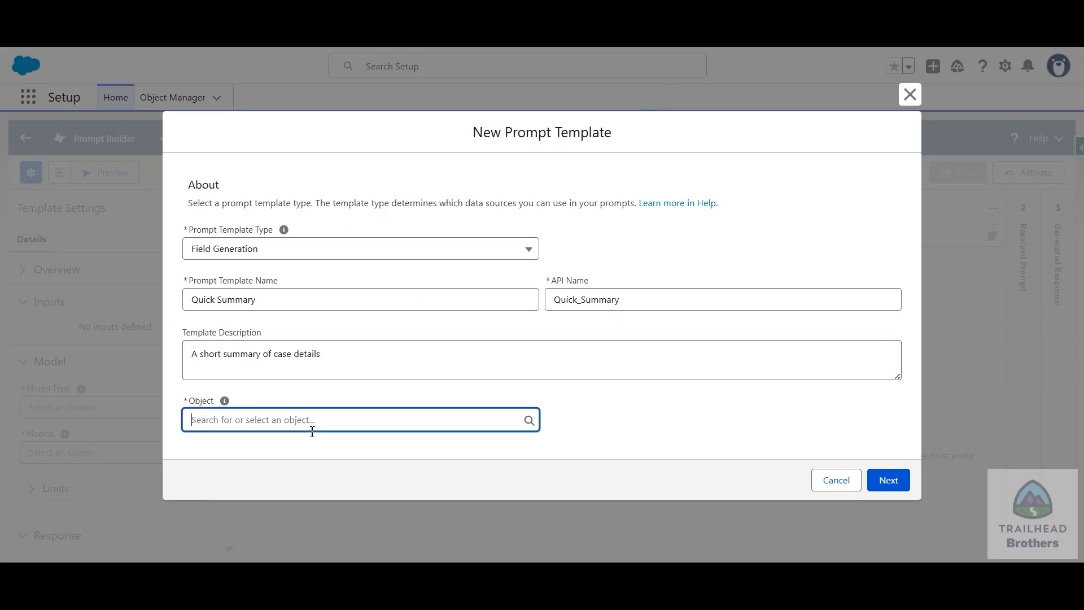
type("case")
left_click(283, 342)
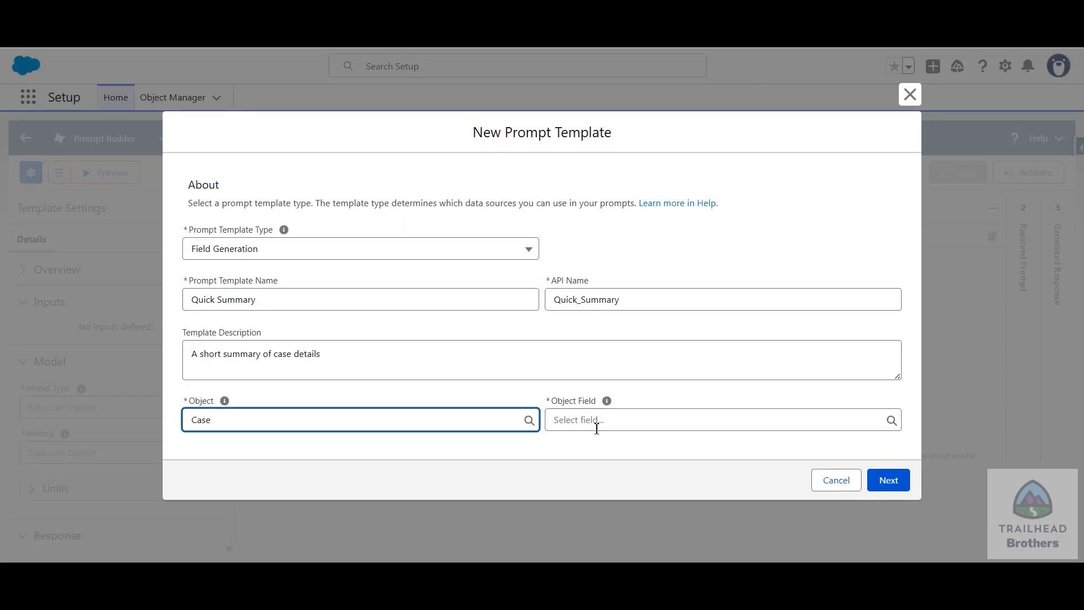
left_click(597, 424)
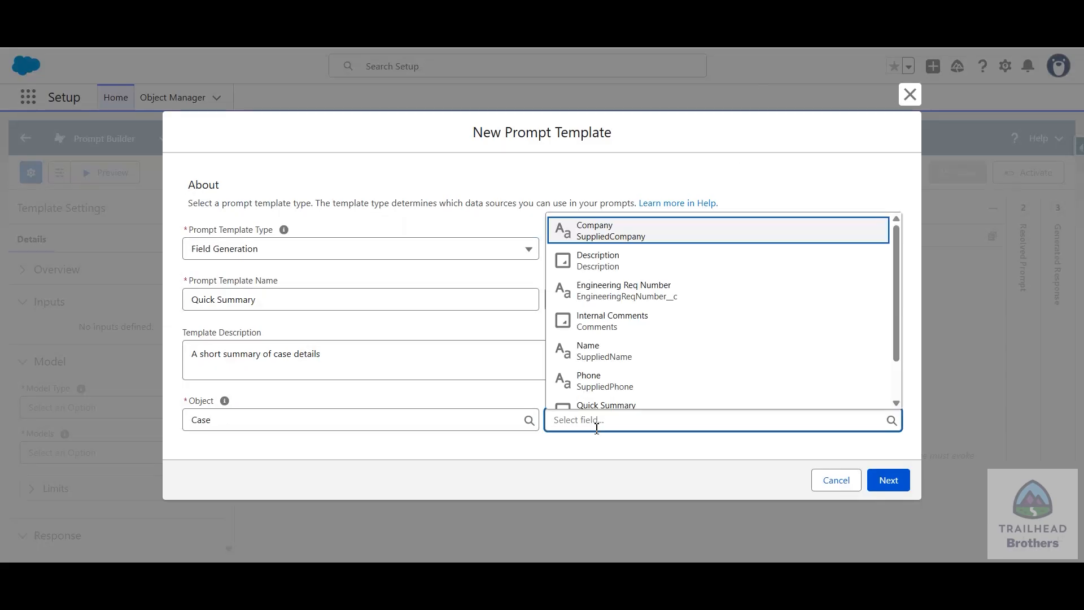
type("qu")
left_click(621, 386)
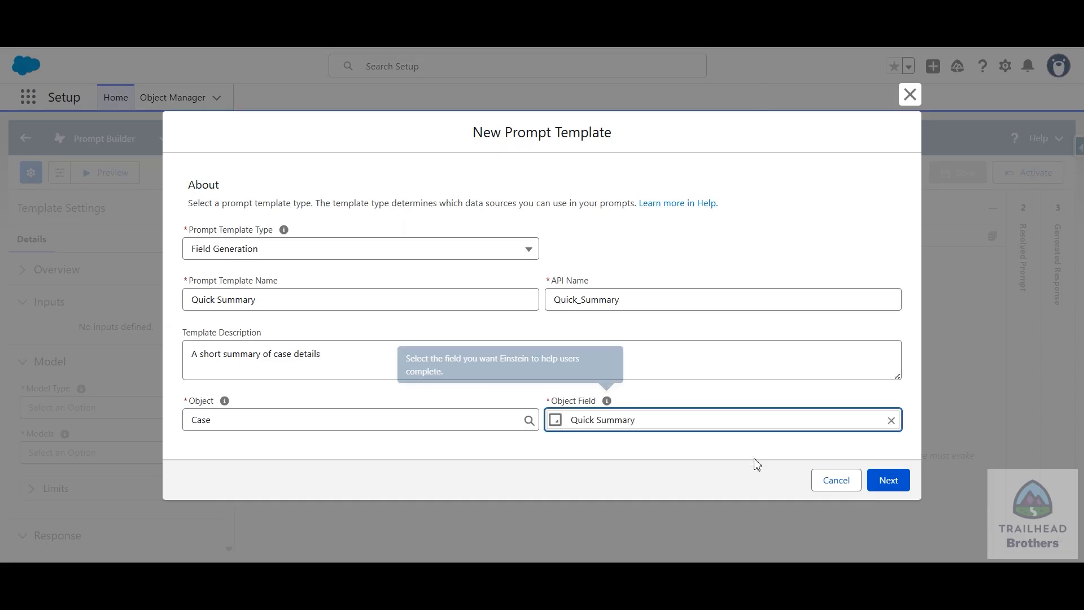
left_click(887, 480)
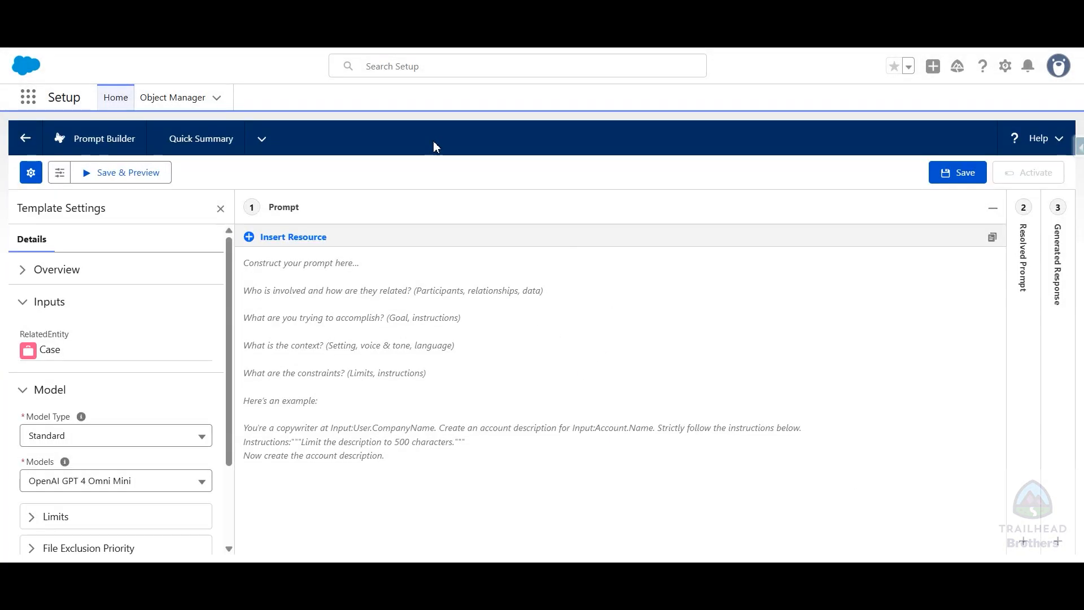
Copy the sample case-summary prompt text with the COMMENTS, SUBJECT, PRIORITY and TYPE placeholders from the Trailhead instructions.
left_click(484, 12)
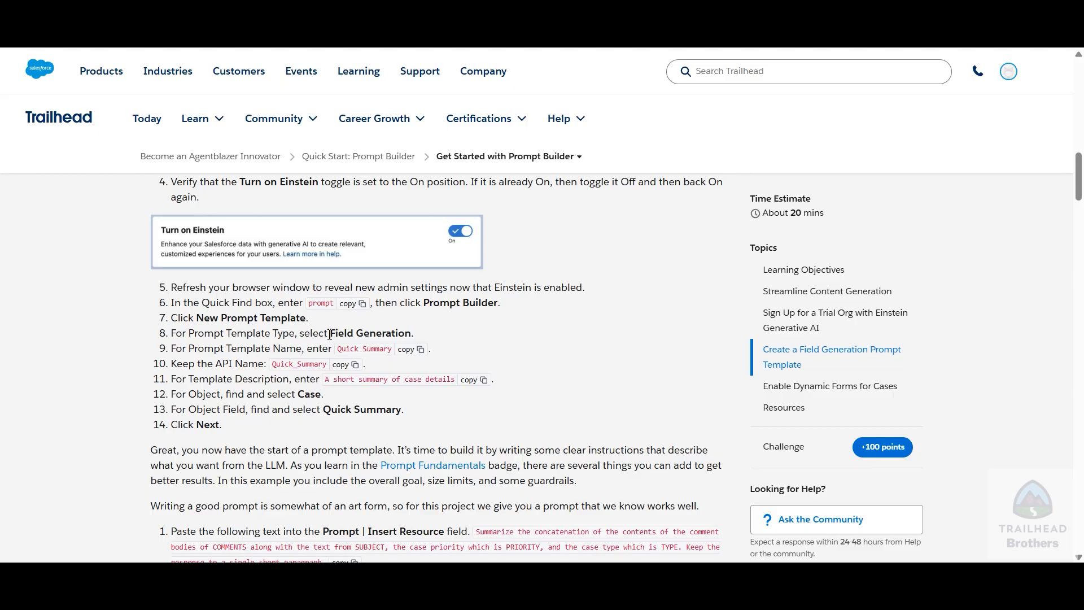
scroll(314, 322, "down", 5)
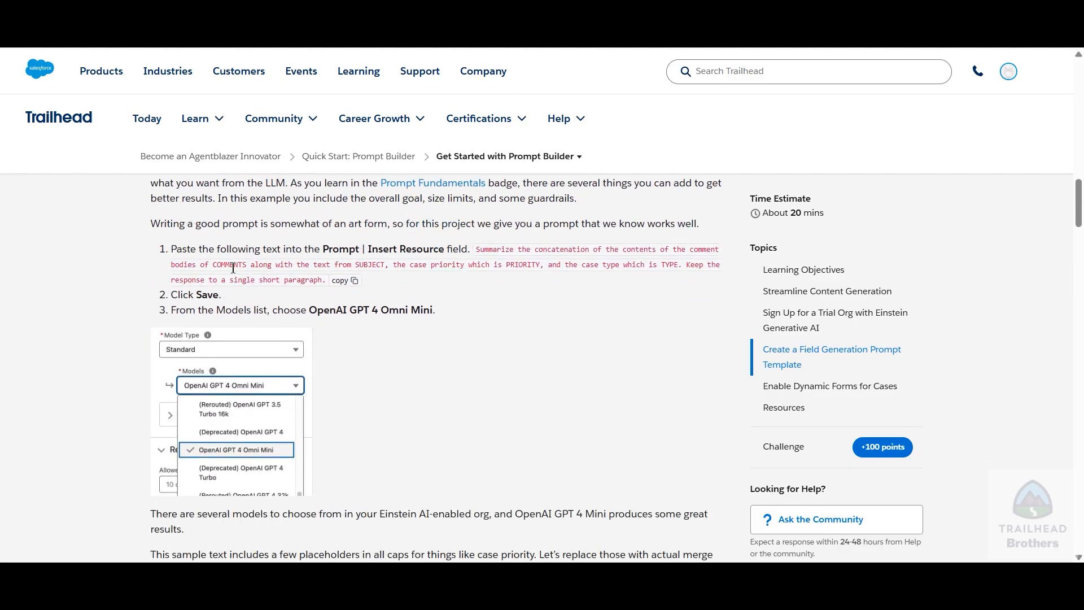
left_click(347, 281)
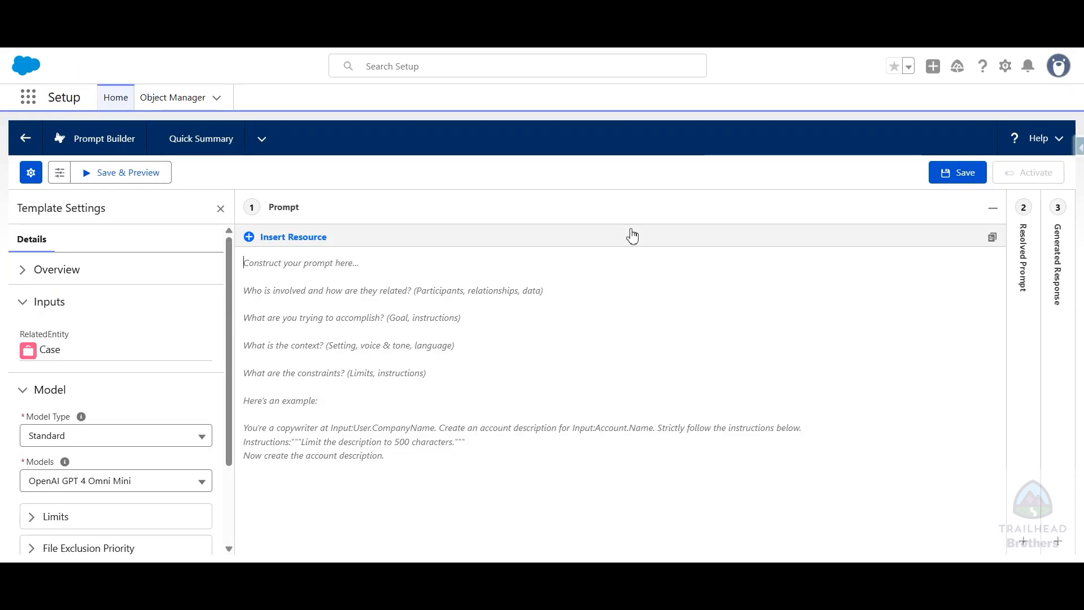
Paste the copied case-summary text into the prompt editor and save the template.
left_click(324, 299)
key("ctrl+v")
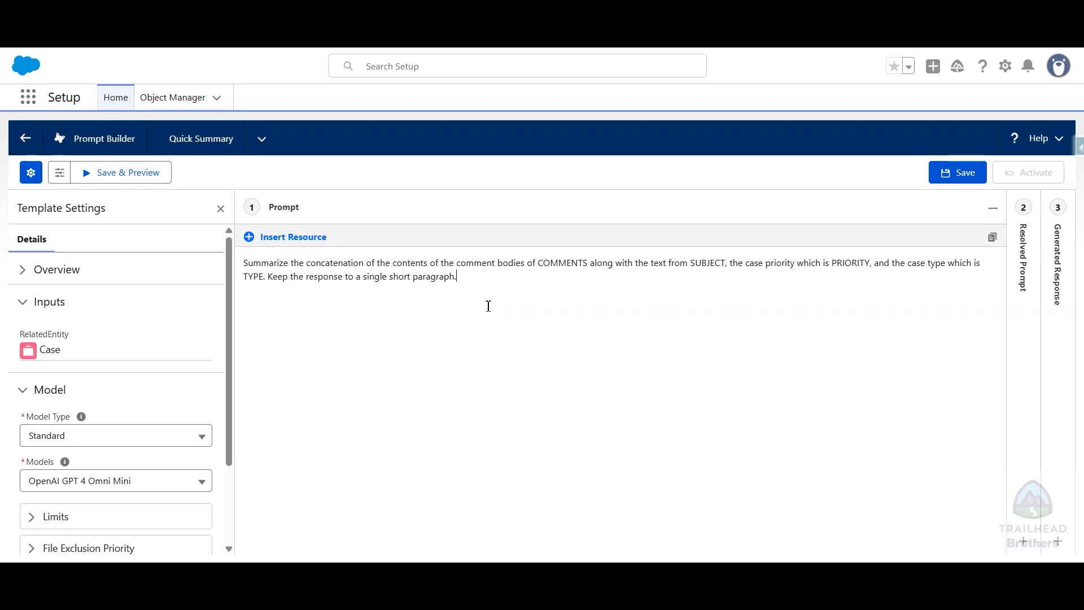
scroll(205, 304, "down", 1)
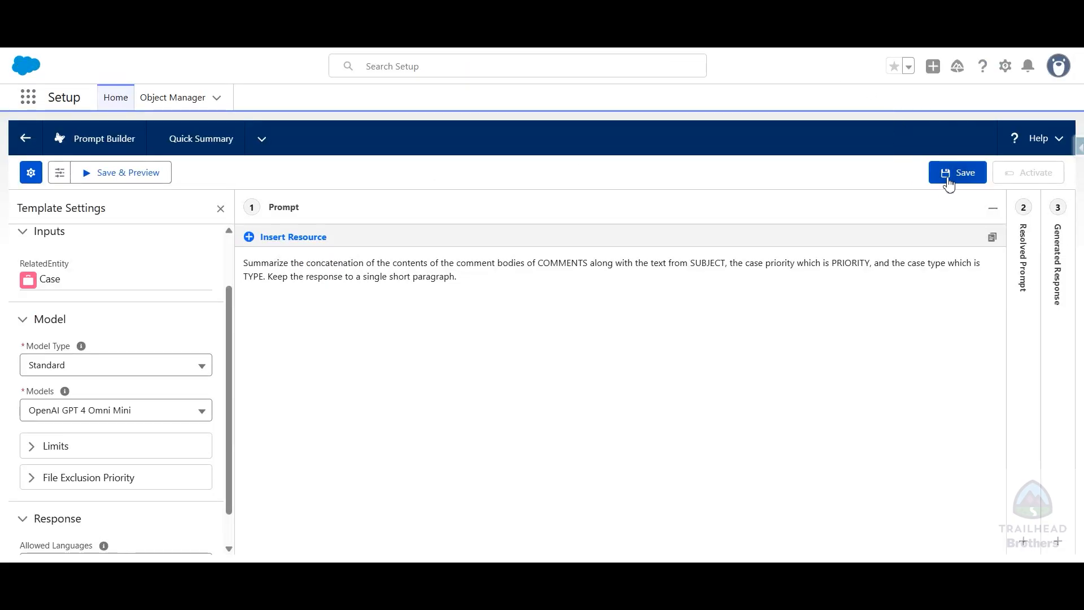
left_click(949, 185)
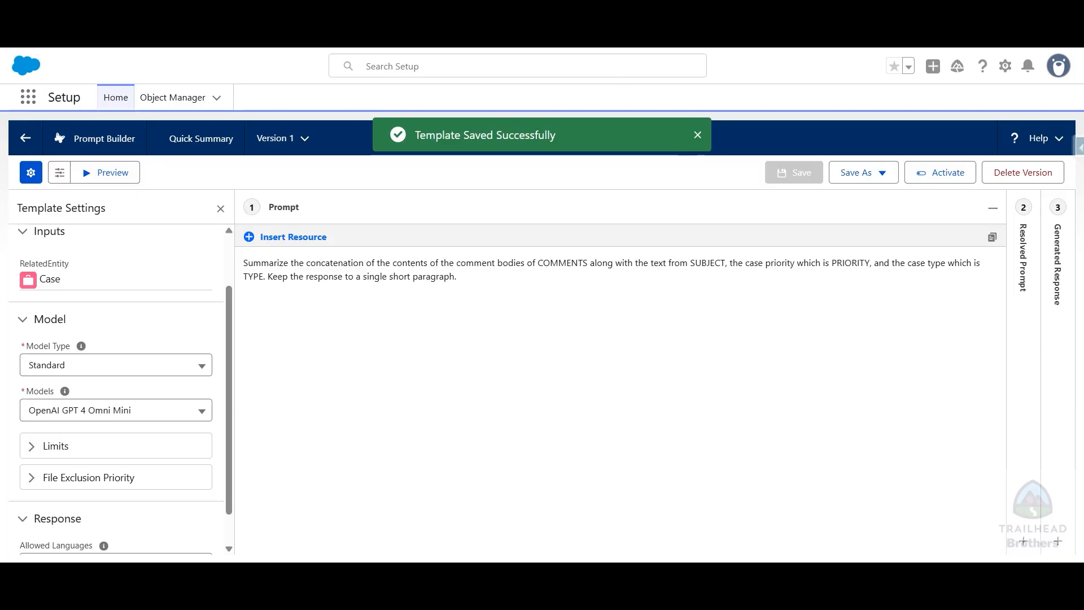
Check that the template's model is OpenAI GPT 4 Omni Mini as Trailhead asks, and read the instructions for replacing the PRIORITY placeholder.
left_click(478, 6)
scroll(237, 325, "down", 1)
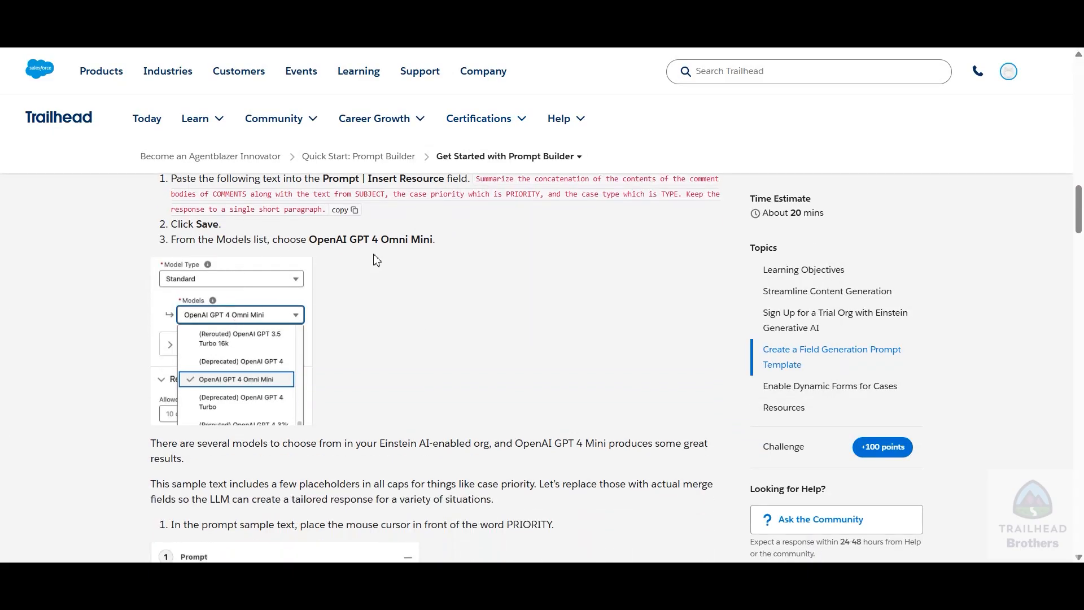
left_click(633, 6)
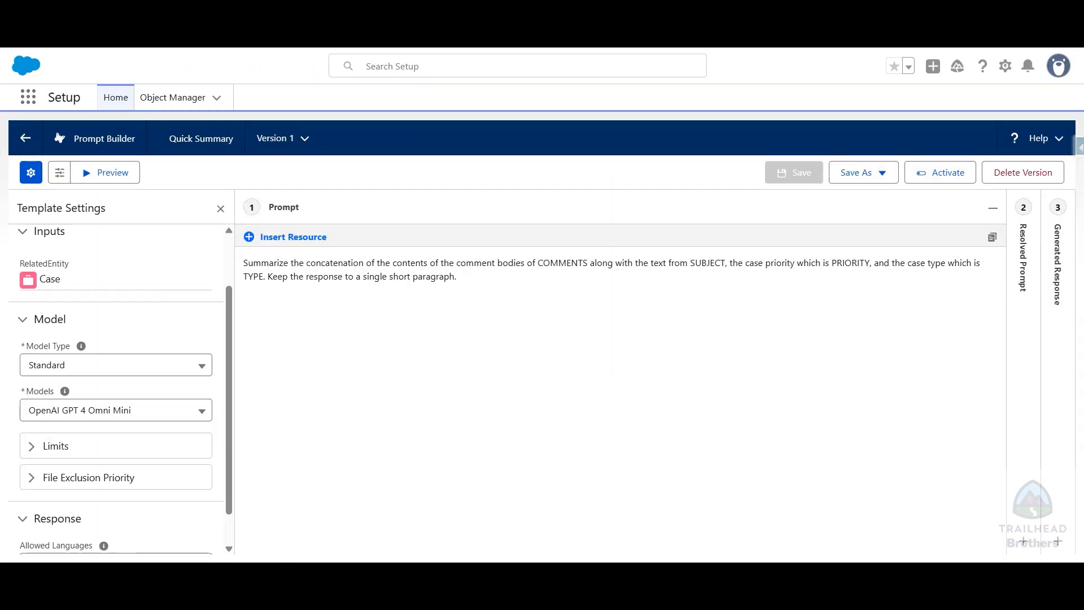
left_click(135, 412)
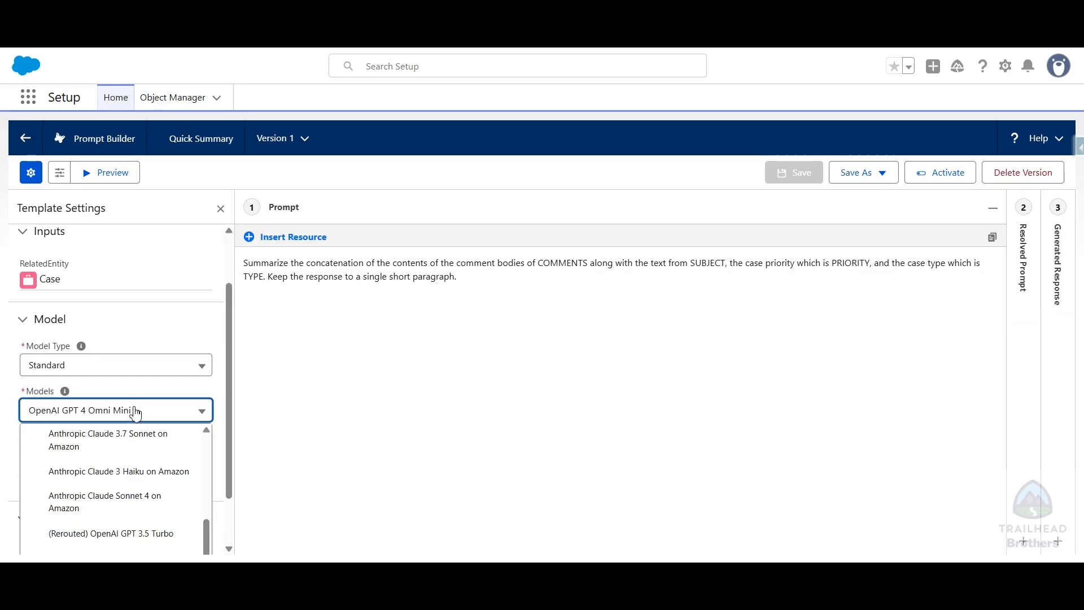
left_click(135, 412)
left_click(119, 414)
left_click(119, 414)
left_click(475, 29)
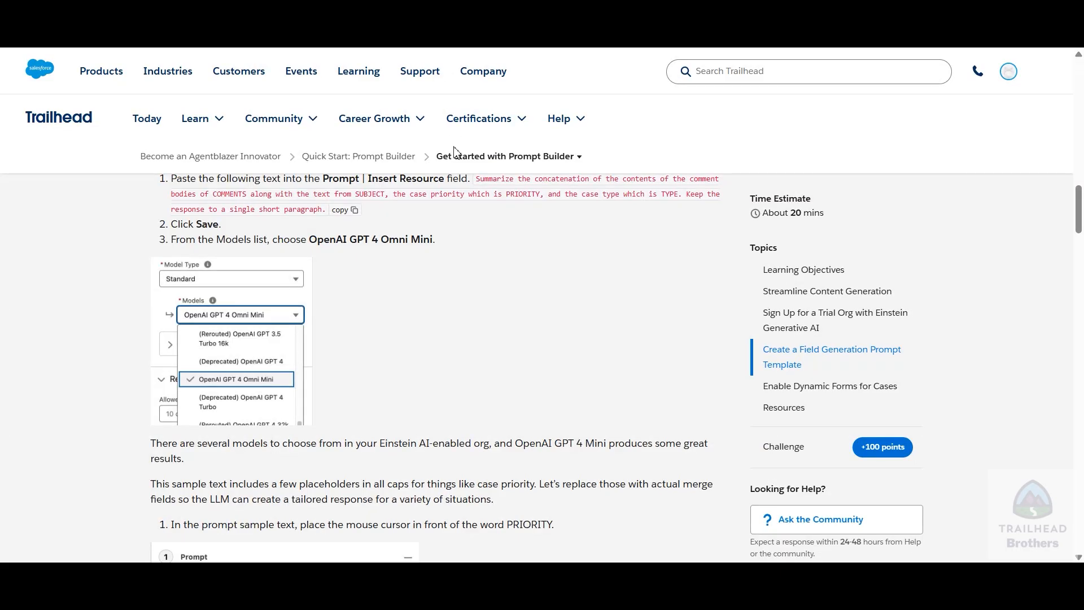
scroll(391, 322, "down", 2)
scroll(394, 321, "down", 3)
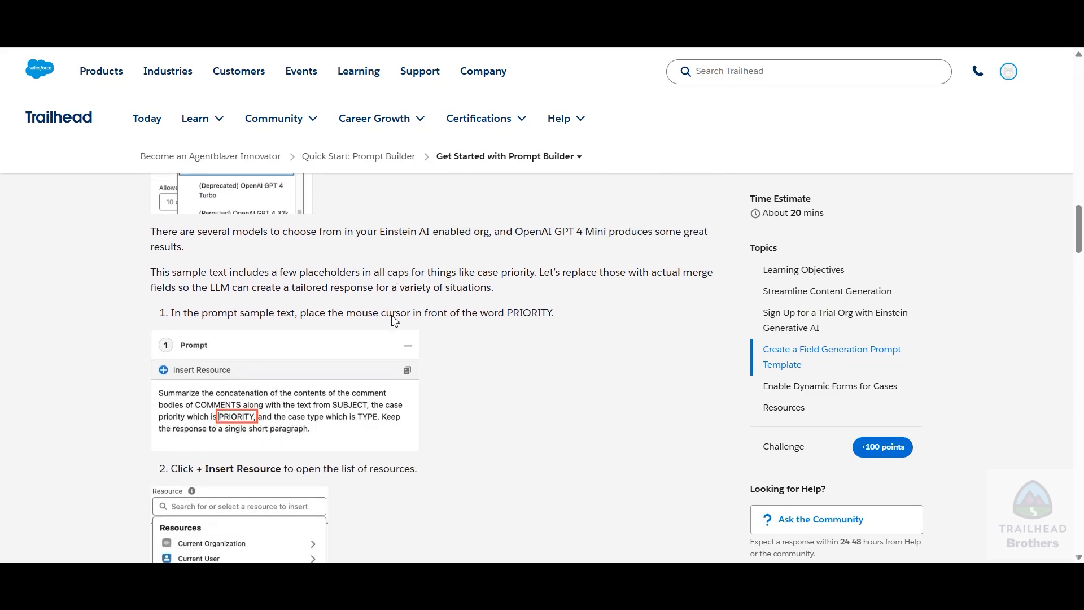
scroll(517, 265, "down", 1)
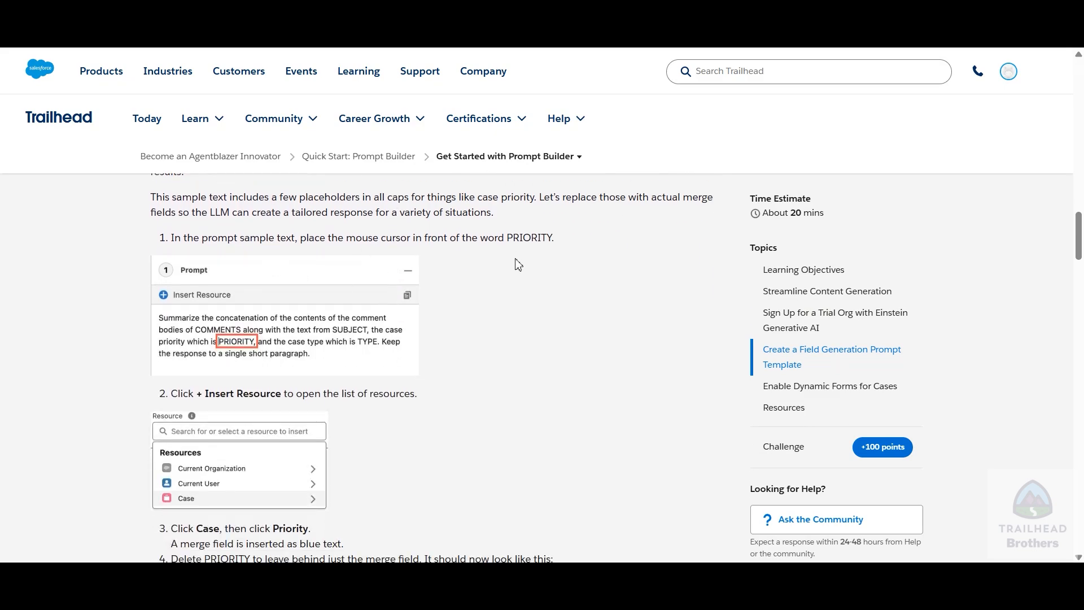
scroll(492, 396, "down", 1)
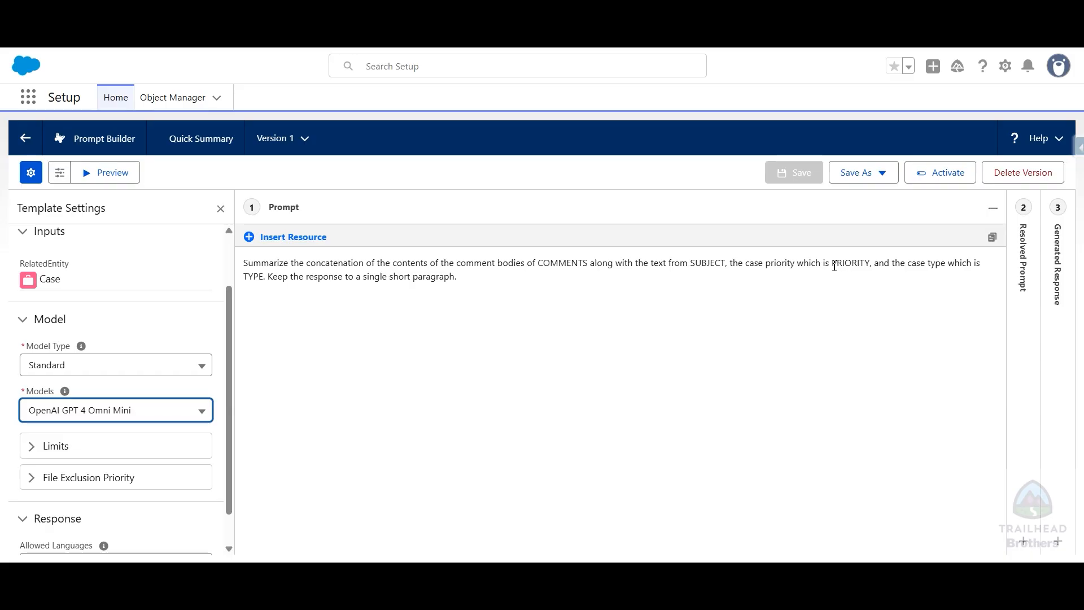
left_click_drag(833, 266, 871, 267)
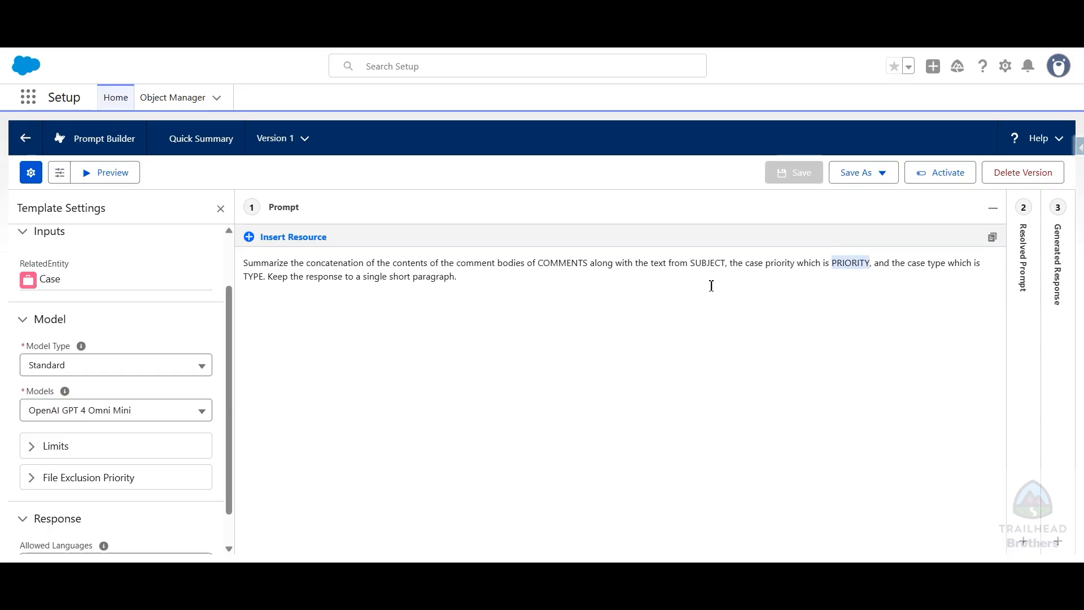
scroll(127, 370, "down", 1)
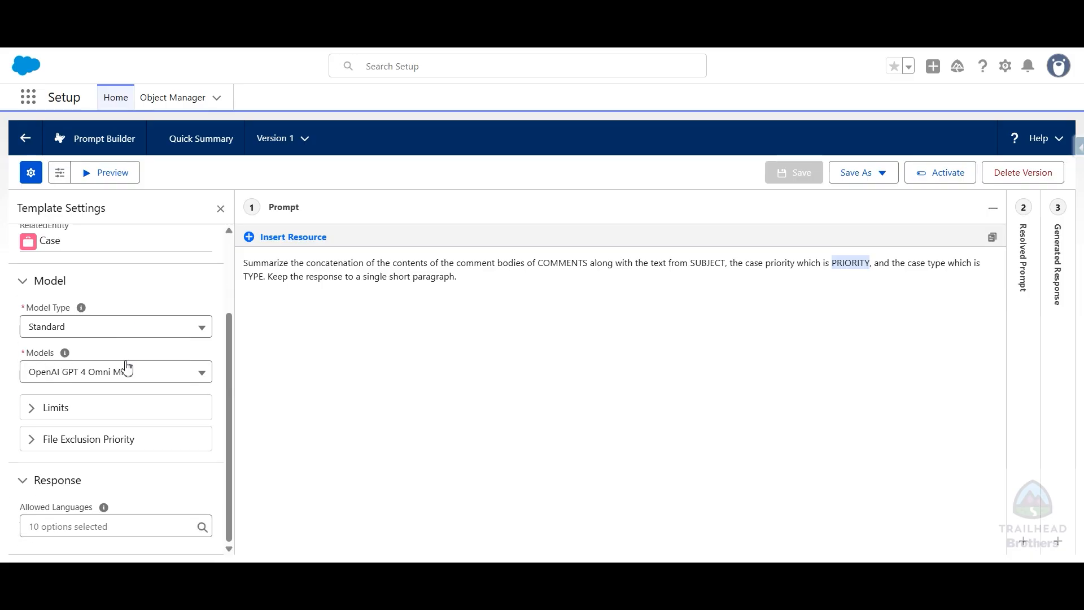
scroll(127, 367, "up", 3)
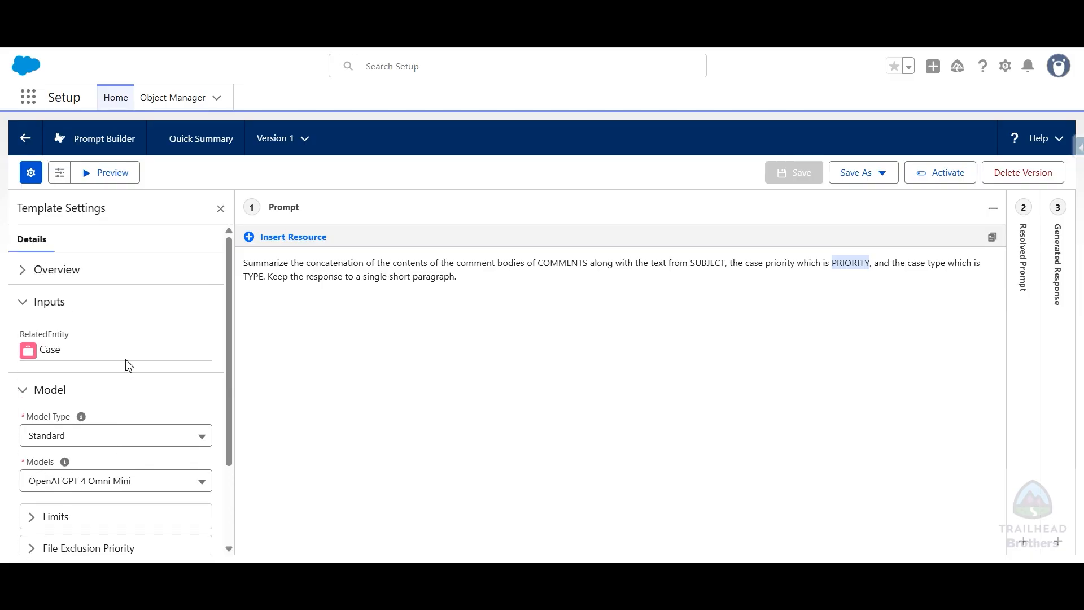
right_click(843, 265)
left_click(806, 290)
Replace the PRIORITY placeholder in the prompt with the Case object's Priority merge field.
left_click_drag(833, 265, 876, 269)
left_click(294, 237)
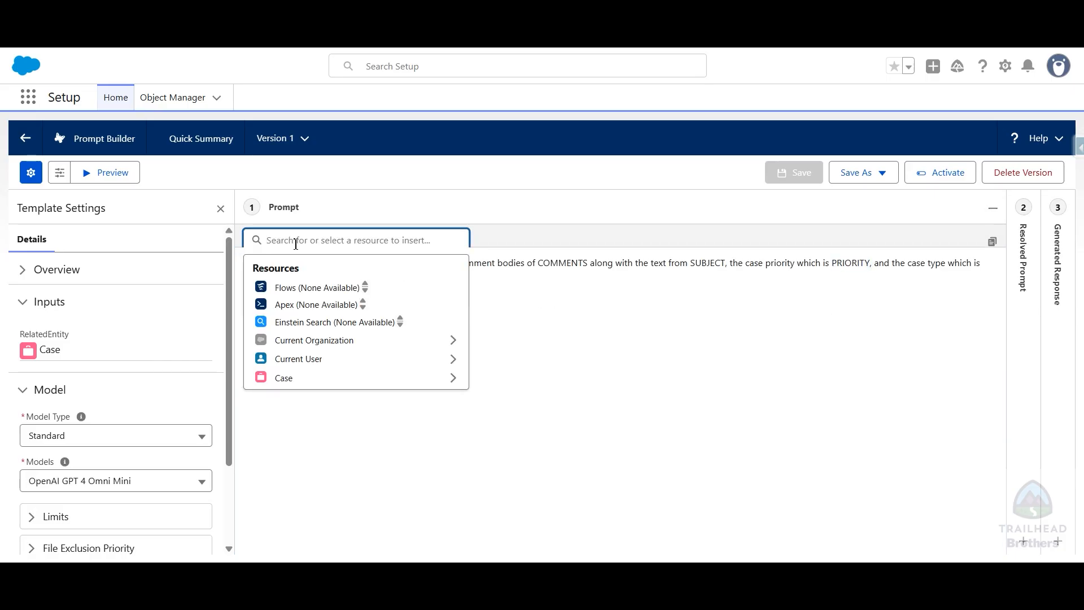
left_click(300, 378)
type("pr")
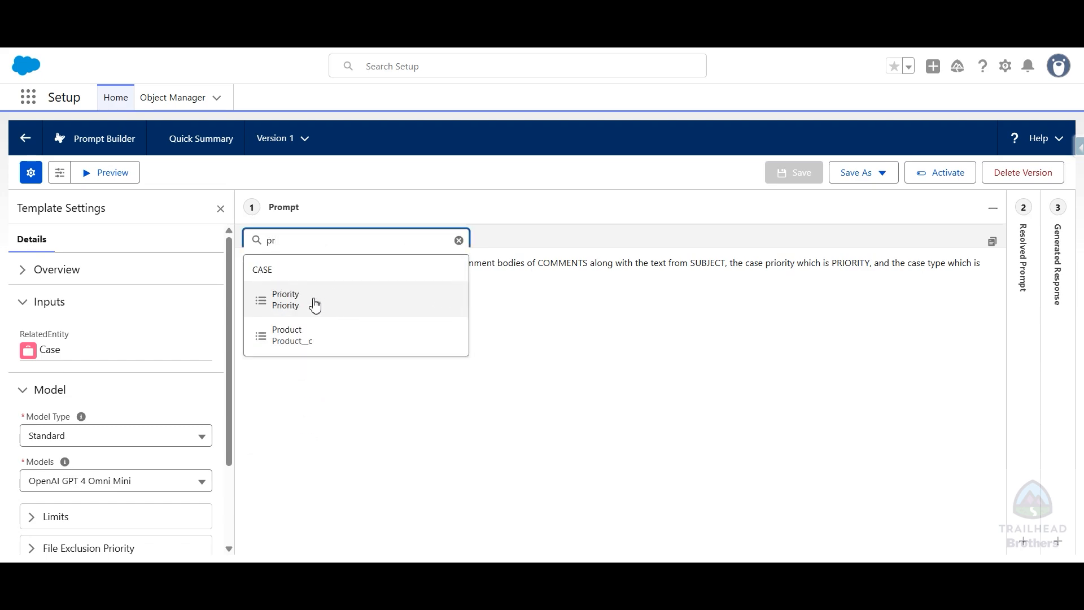
left_click(316, 299)
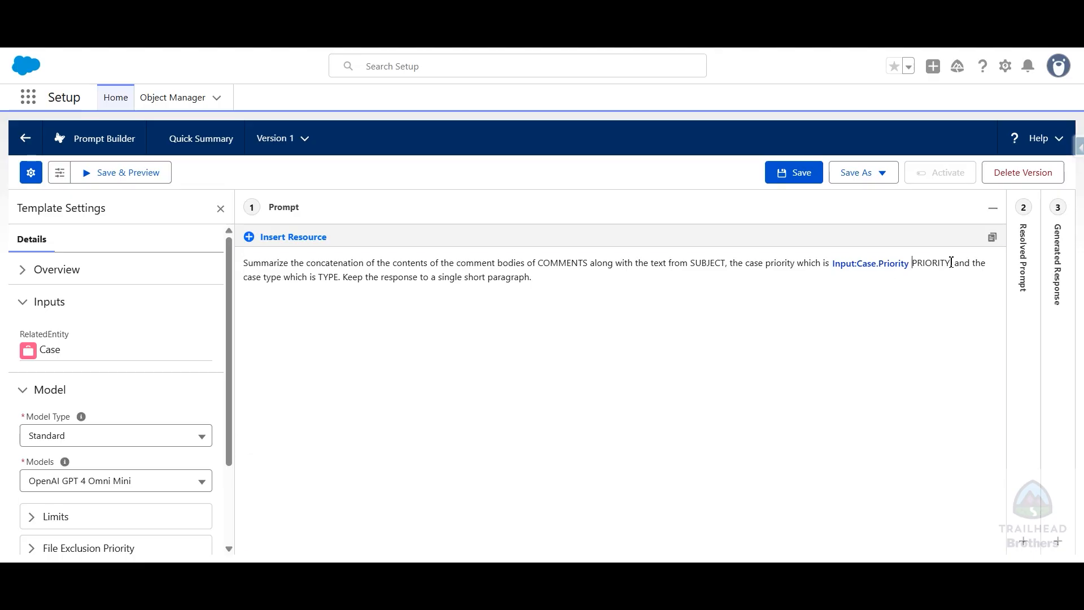
left_click_drag(951, 263, 913, 263)
key("BackSpace")
key("BackSpace")
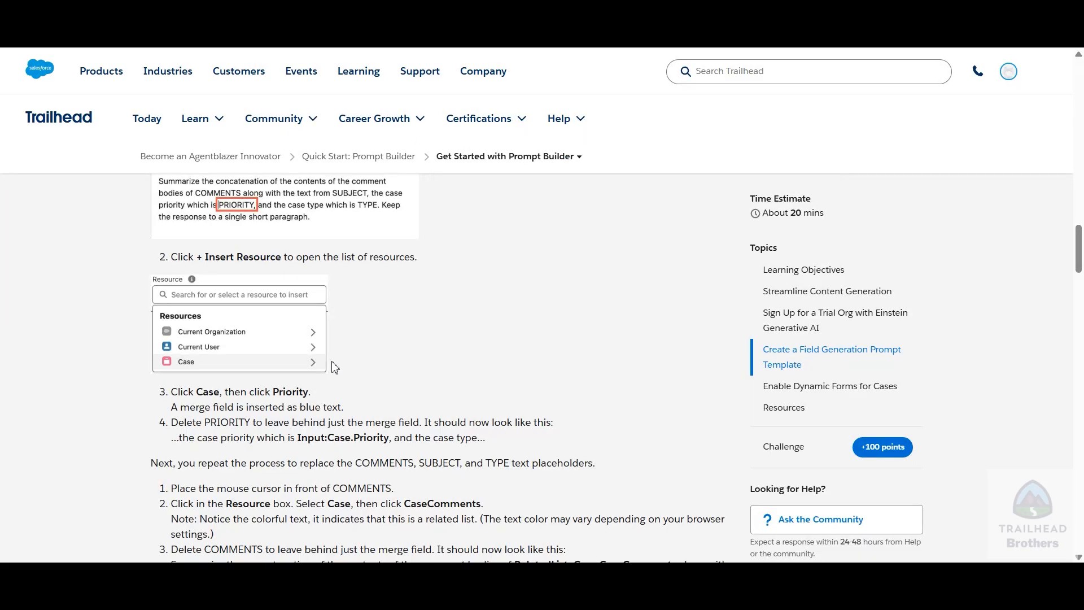
Replace the COMMENTS placeholder in the prompt with the Case object's Case Comments related list.
scroll(331, 367, "down", 4)
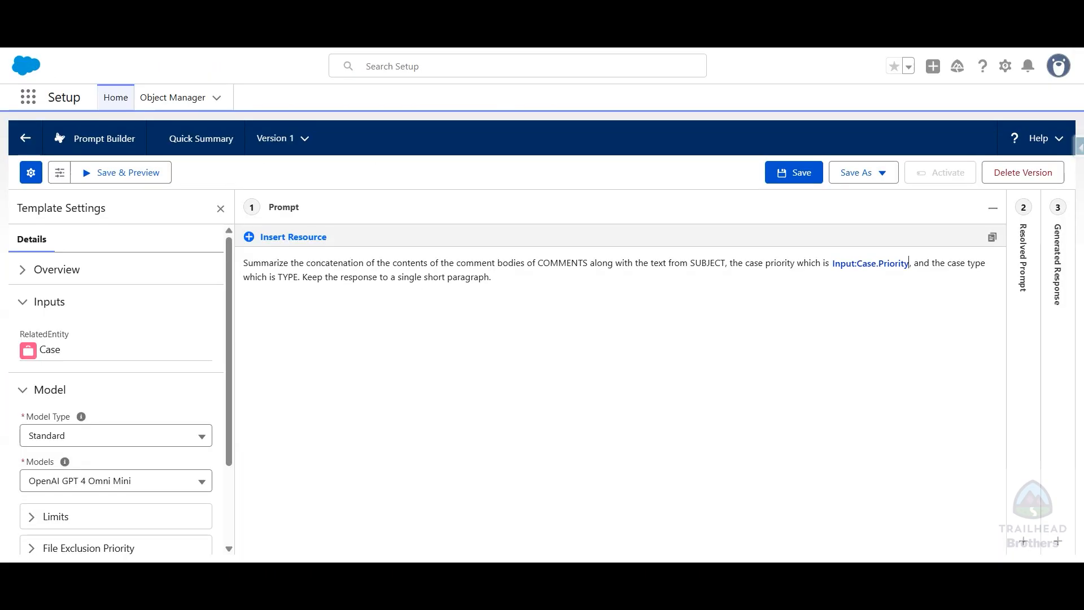
left_click_drag(540, 267, 584, 268)
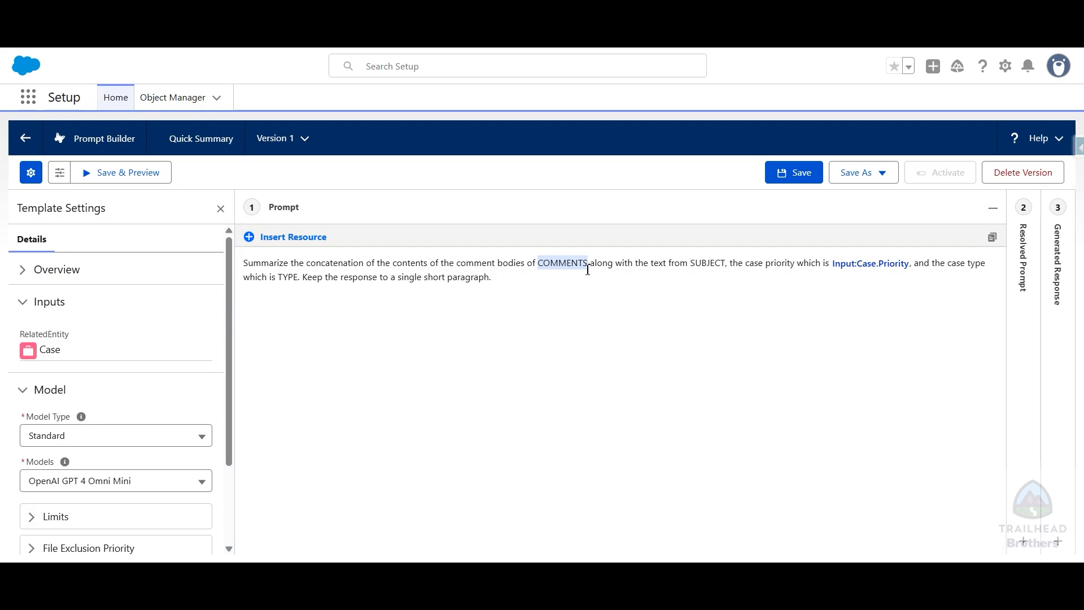
left_click(285, 238)
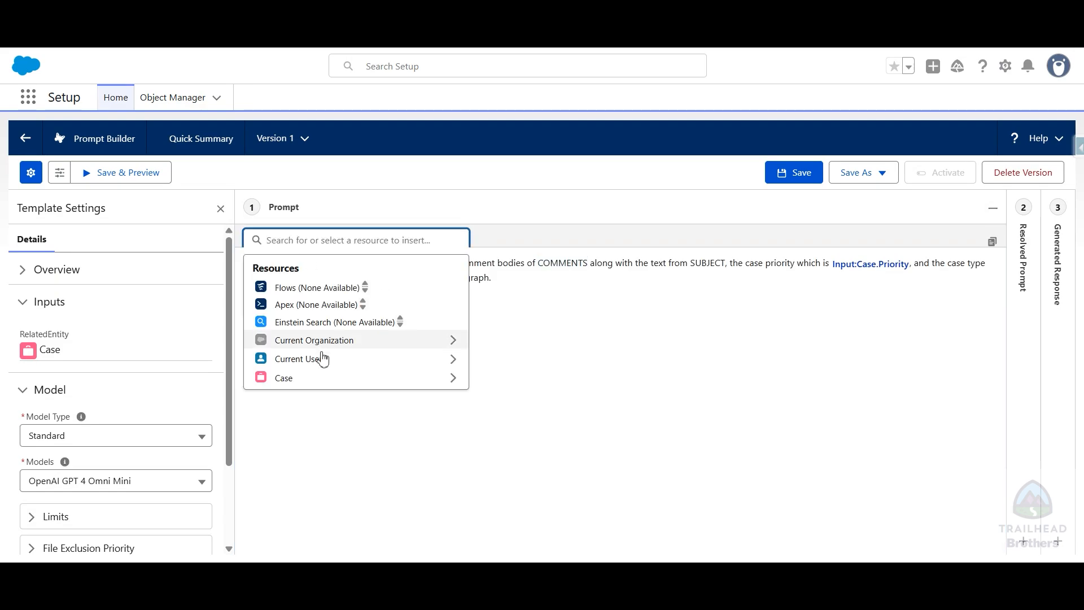
left_click(316, 378)
left_click(310, 240)
type("c")
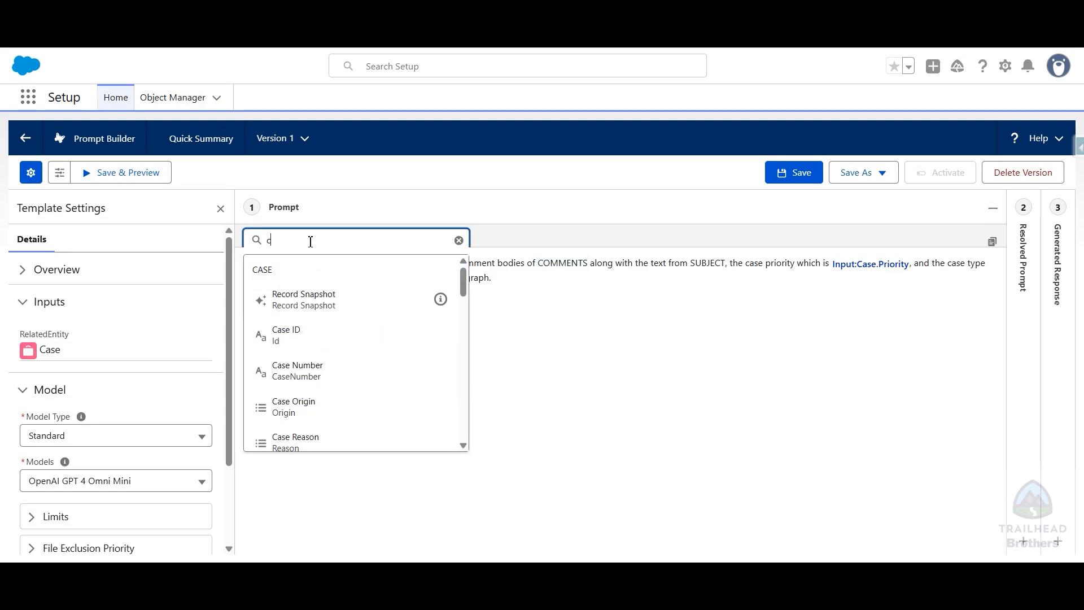
type("om")
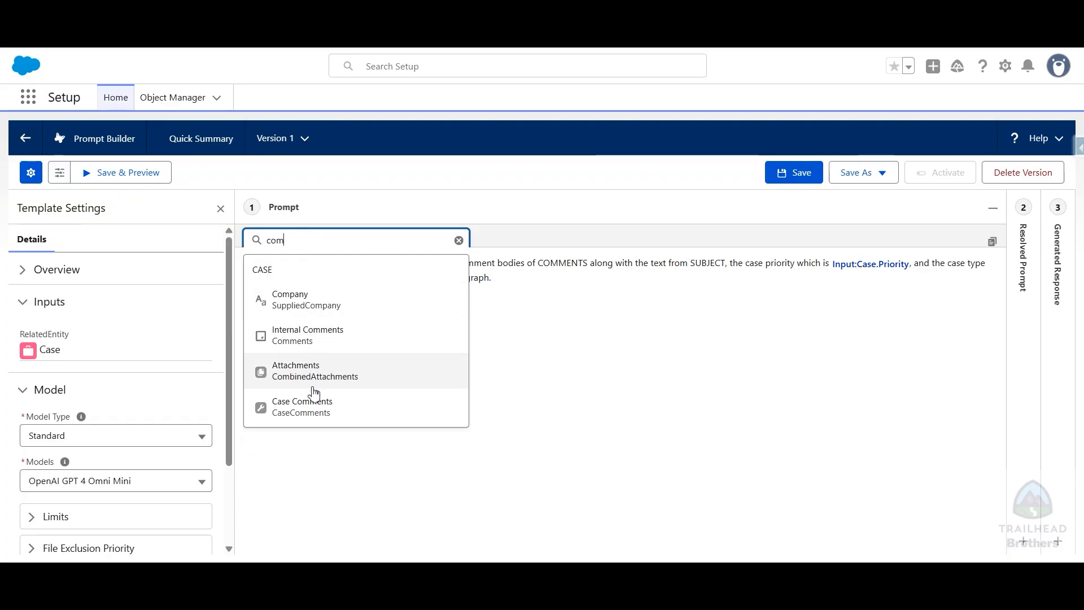
left_click(318, 411)
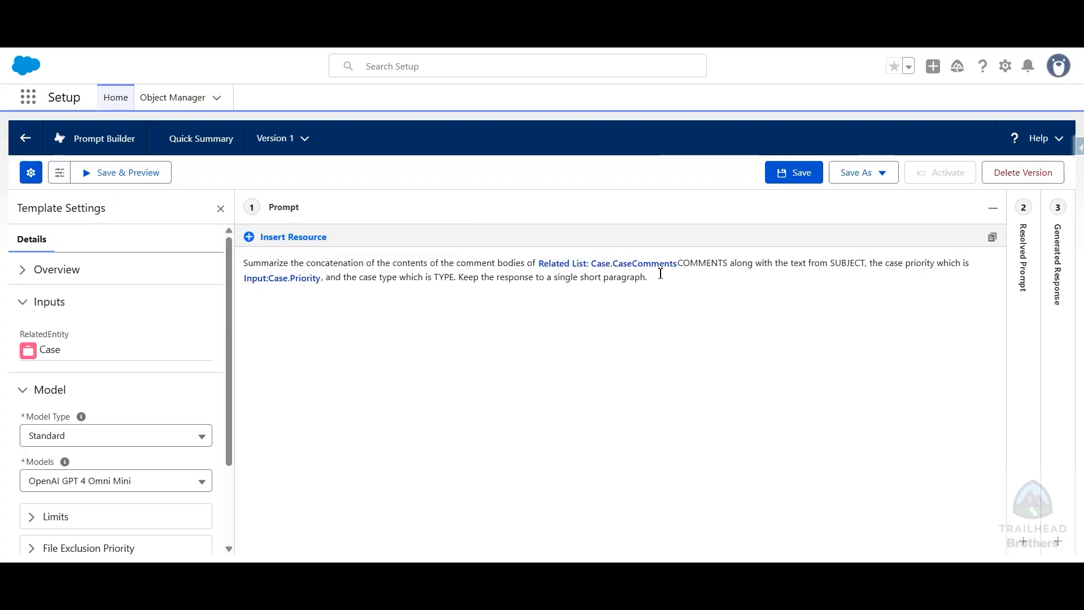
left_click_drag(728, 261, 689, 259)
key("BackSpace")
key("BackSpace")
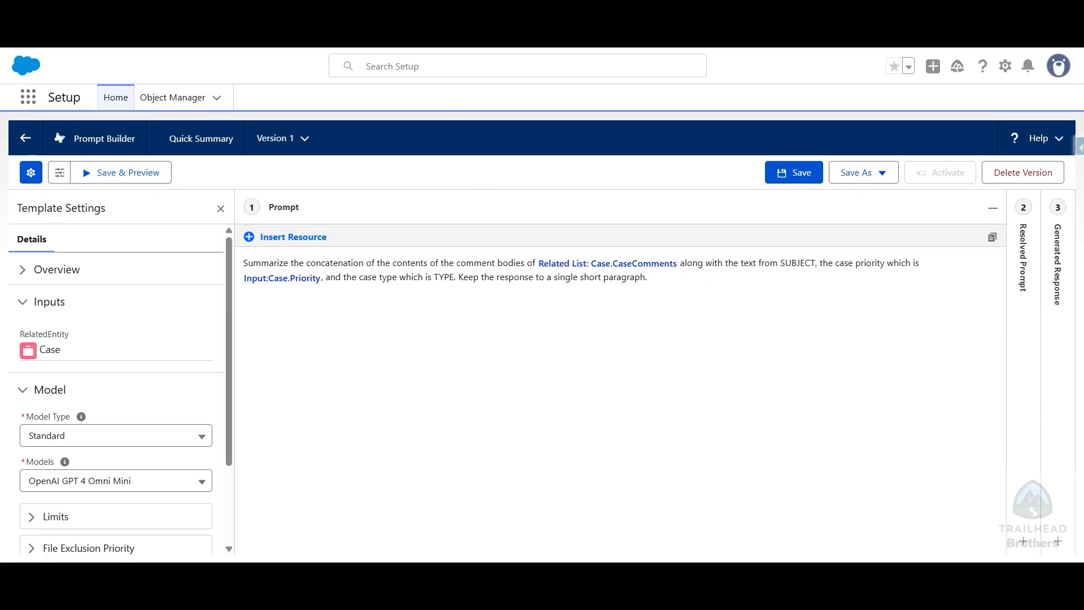
Following the Trailhead instructions, insert the Case object's Subject merge field in front of the SUBJECT placeholder.
left_click(490, 11)
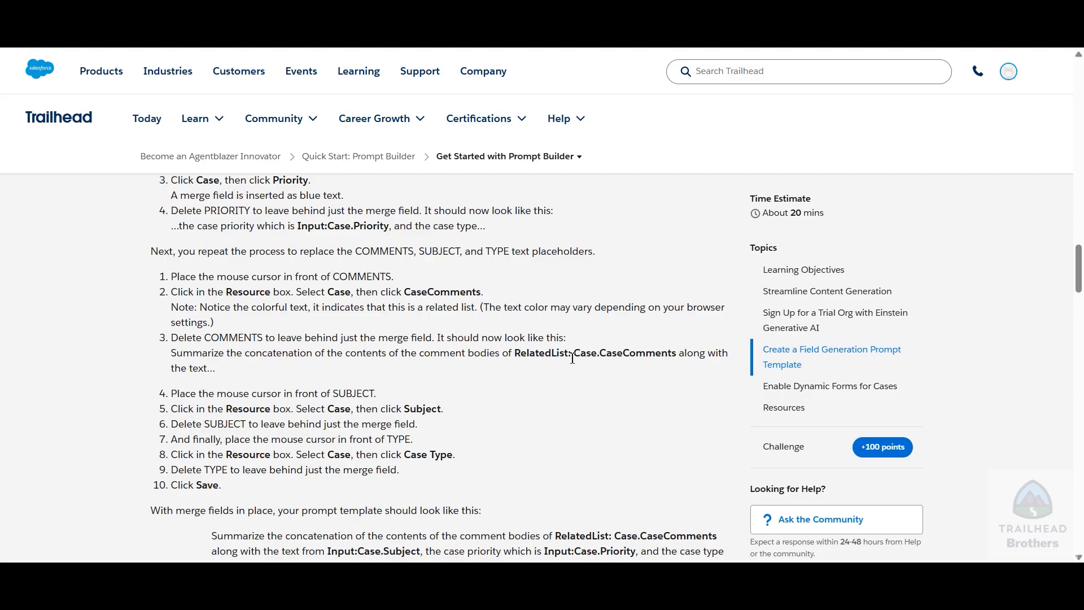
left_click(631, 12)
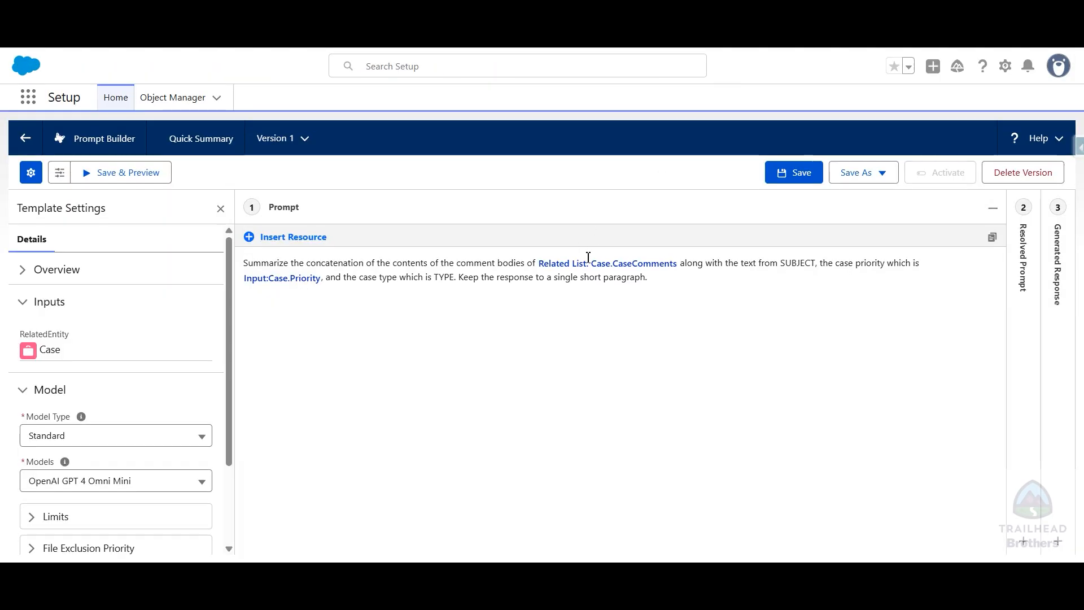
left_click(487, 12)
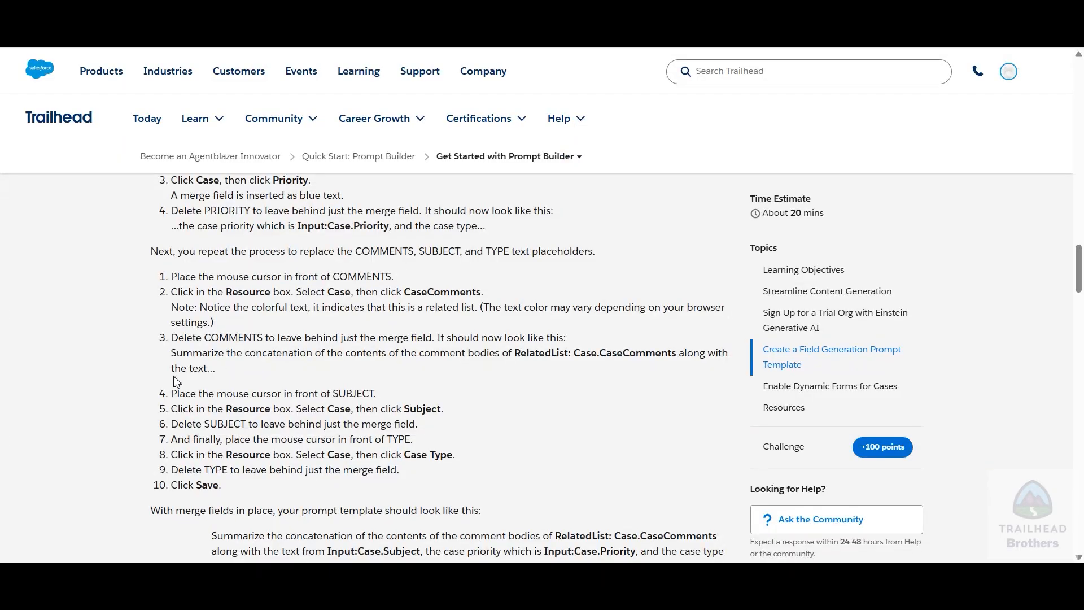
scroll(177, 382, "down", 3)
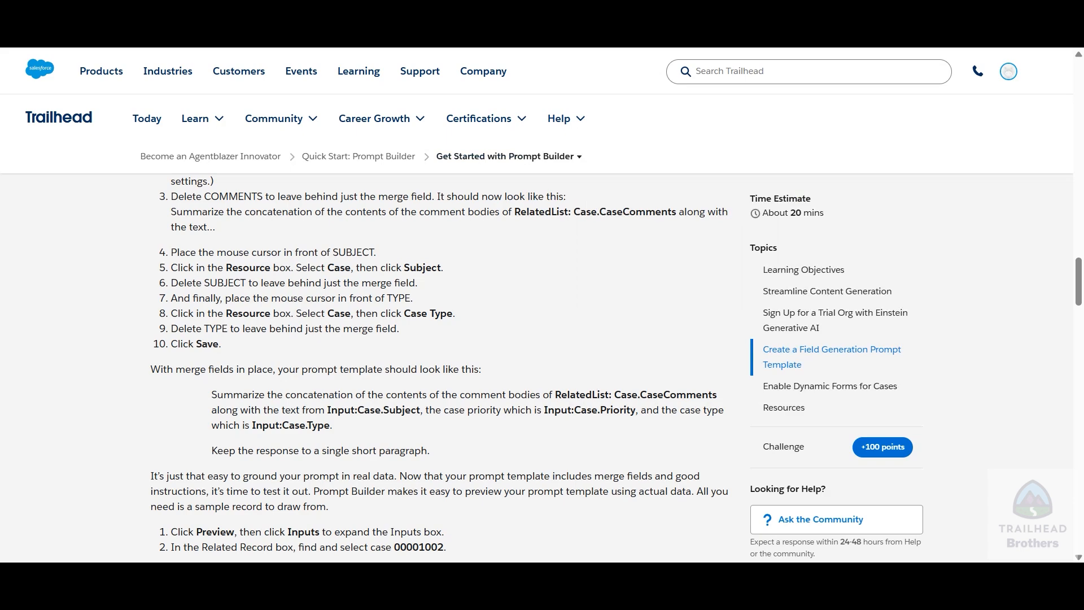
left_click(632, 12)
left_click_drag(781, 264, 816, 264)
left_click(306, 238)
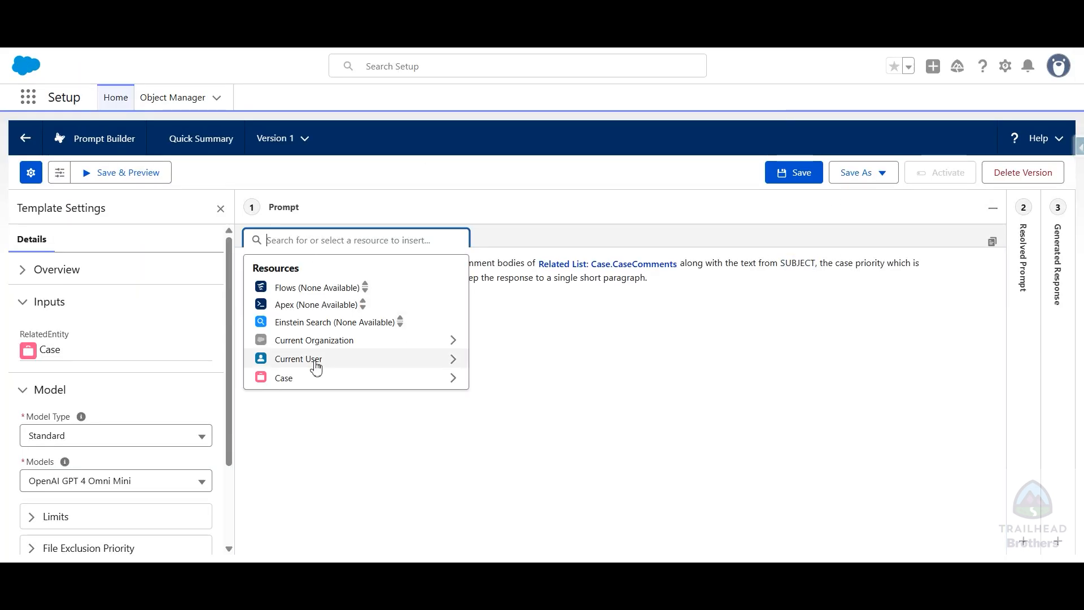
left_click(312, 385)
type("subj")
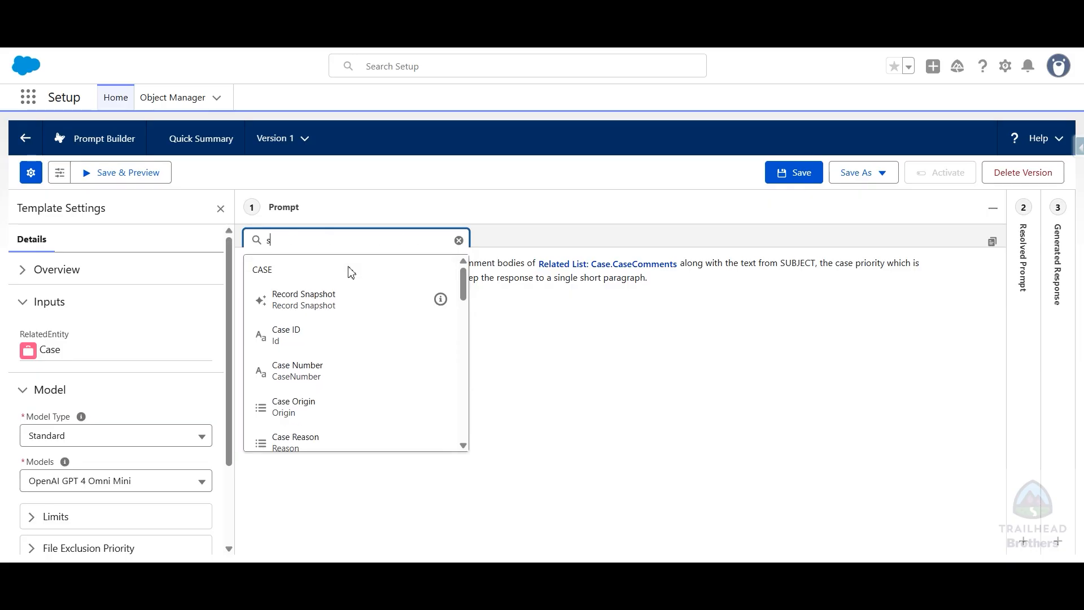
left_click(323, 306)
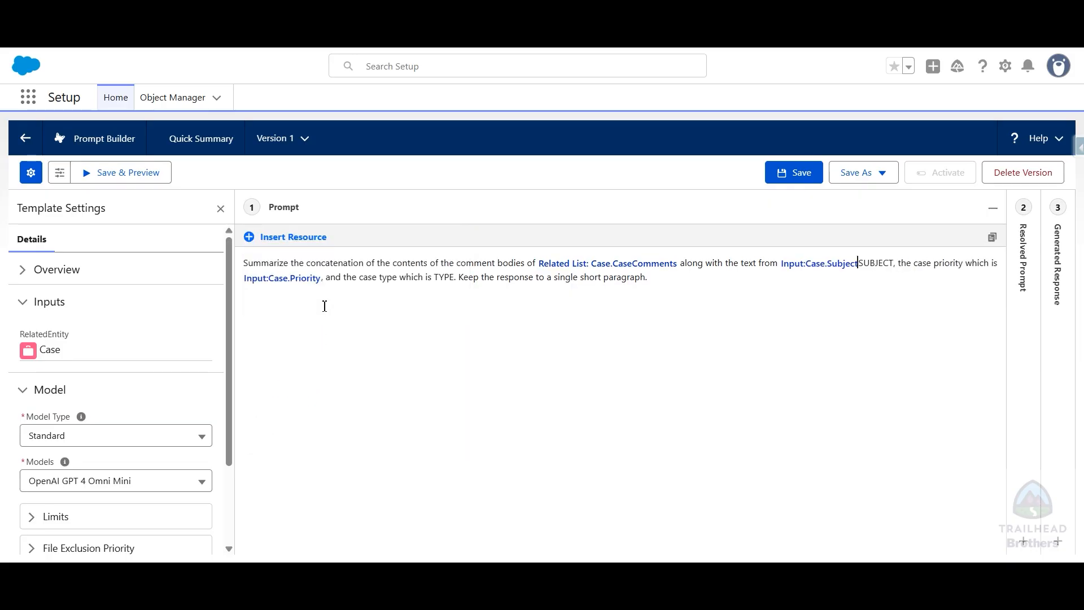
Delete the SUBJECT placeholder so that only the Input:Case.Subject merge field is left there.
left_click(896, 264)
key("BackSpace")
key("BackSpace")
key("BackSpace")
key("BackSpace")
key("BackSpace")
key("BackSpace")
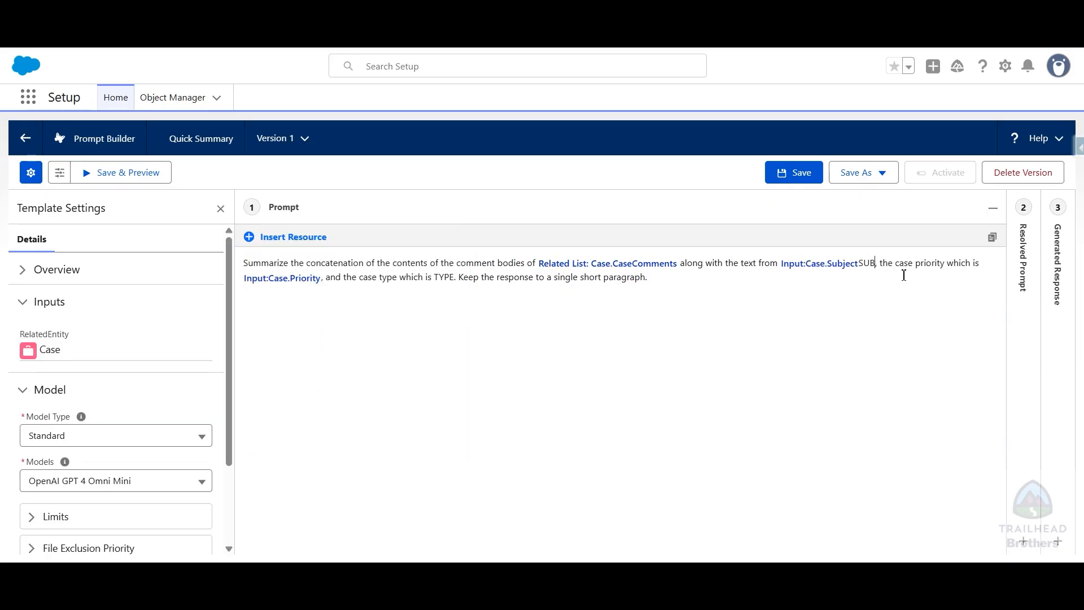
key("BackSpace")
Following the Trailhead instructions, insert the Case object's Case Type merge field in front of the TYPE placeholder in the prompt.
left_click(508, 22)
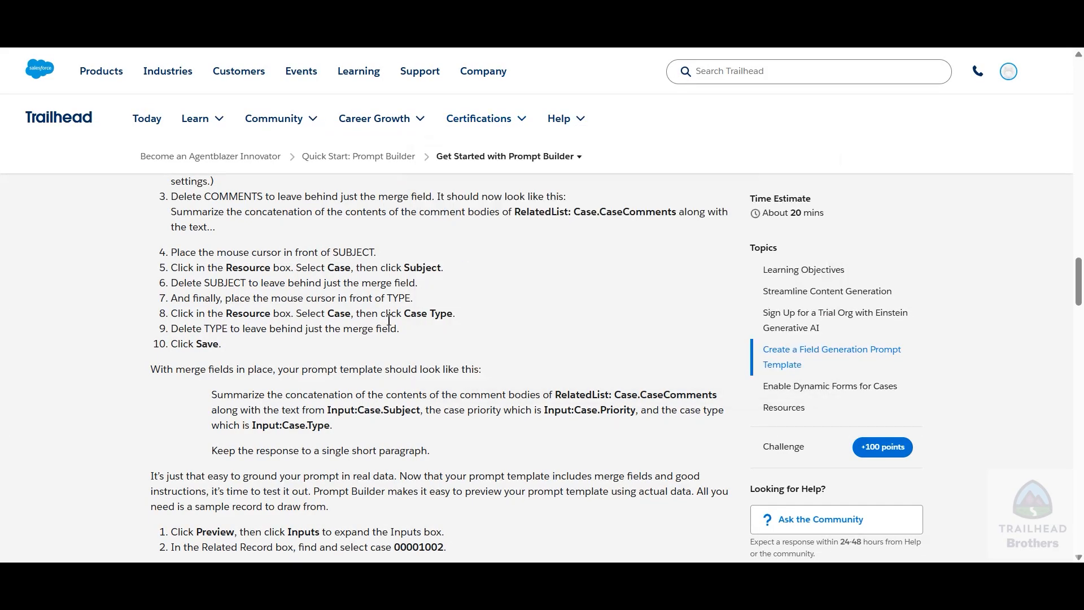
left_click(822, 23)
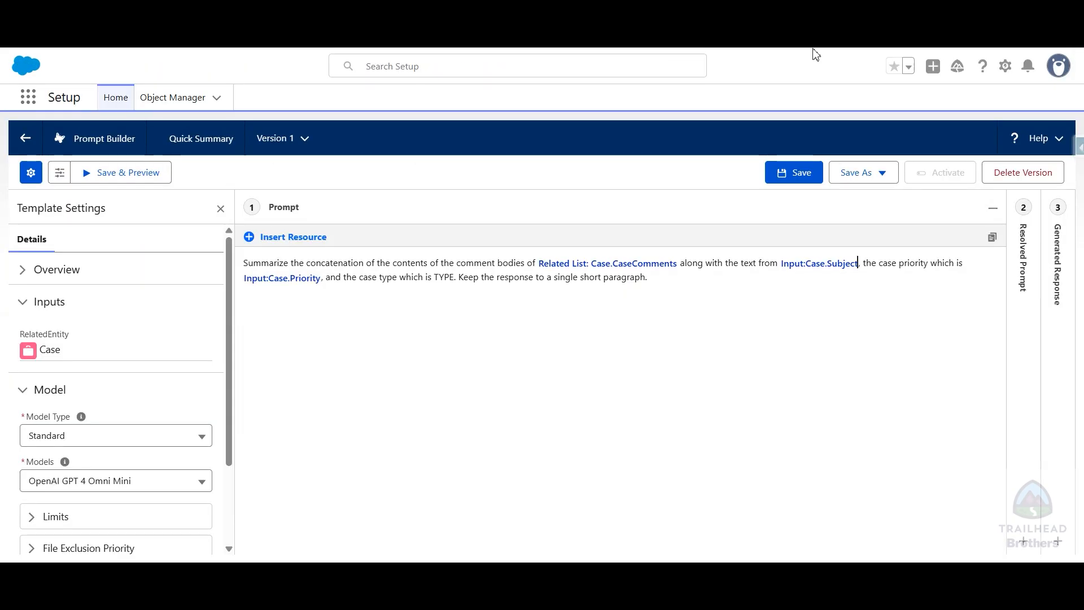
double_click(443, 278)
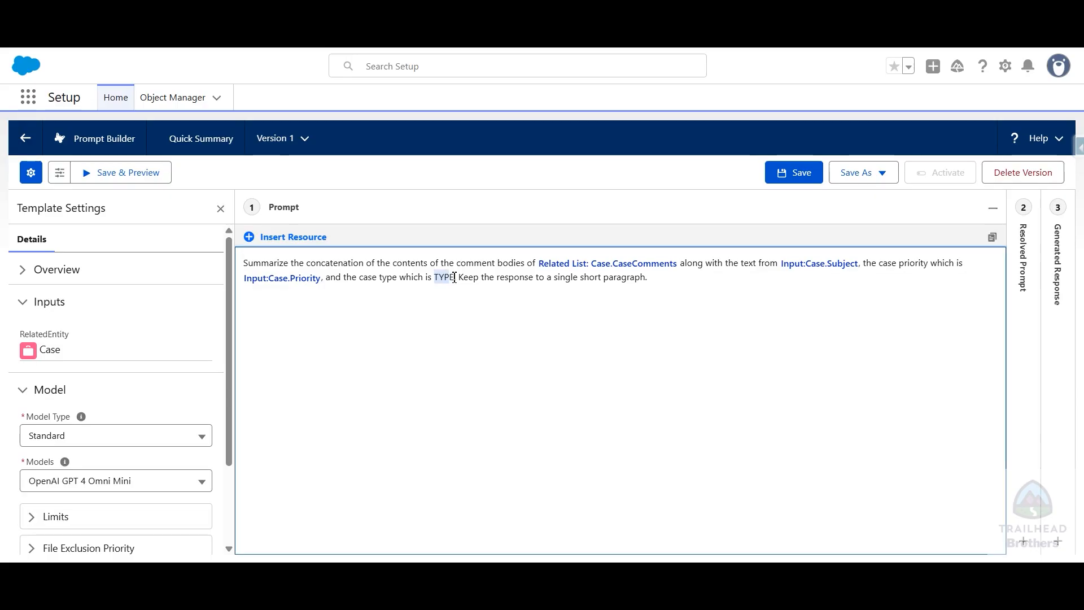
left_click(281, 237)
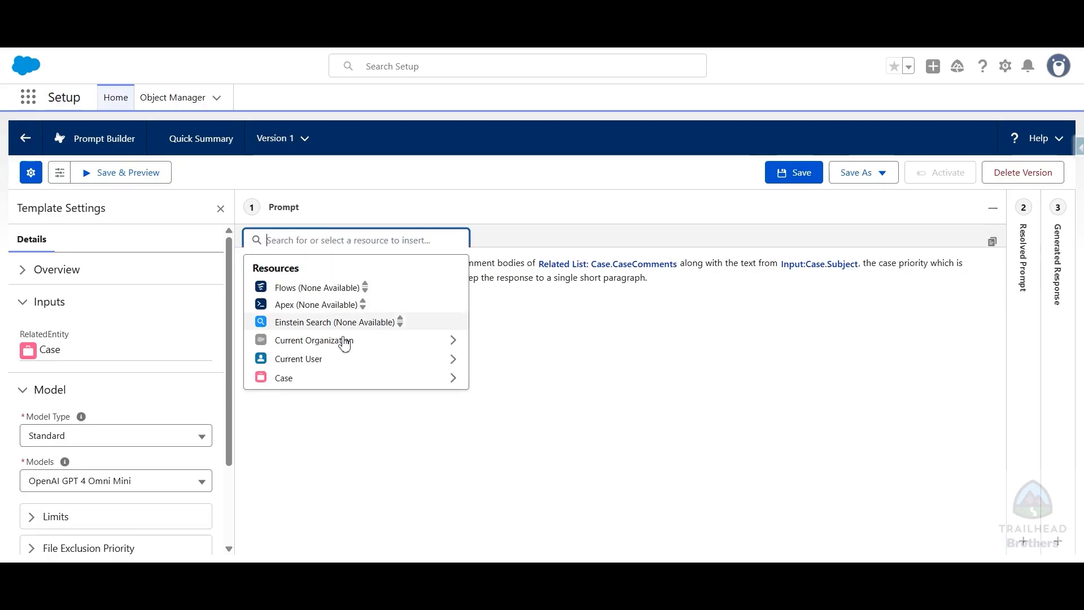
left_click(347, 383)
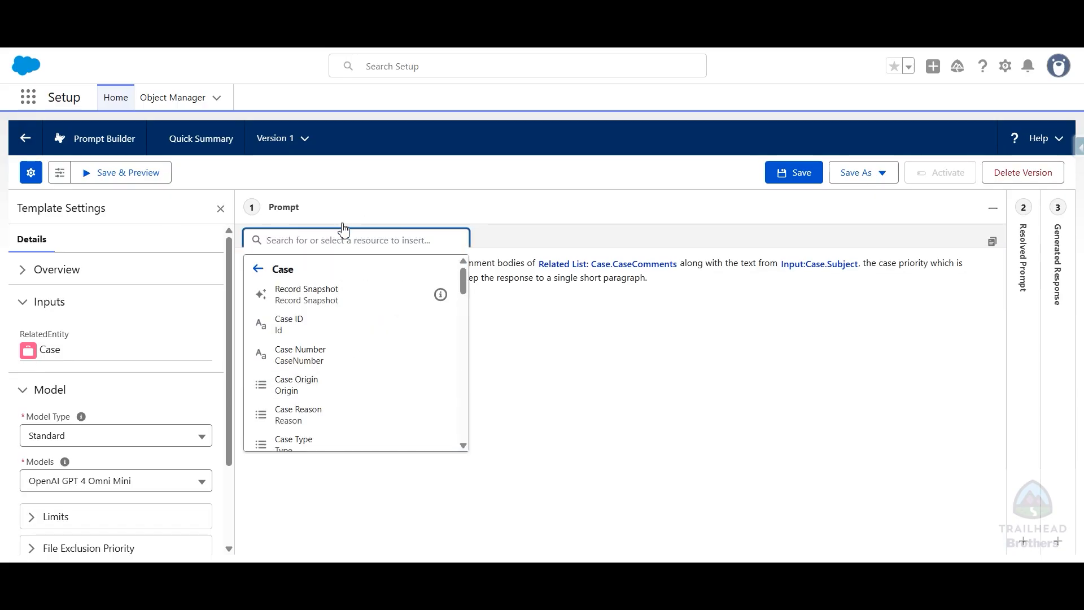
type("ty")
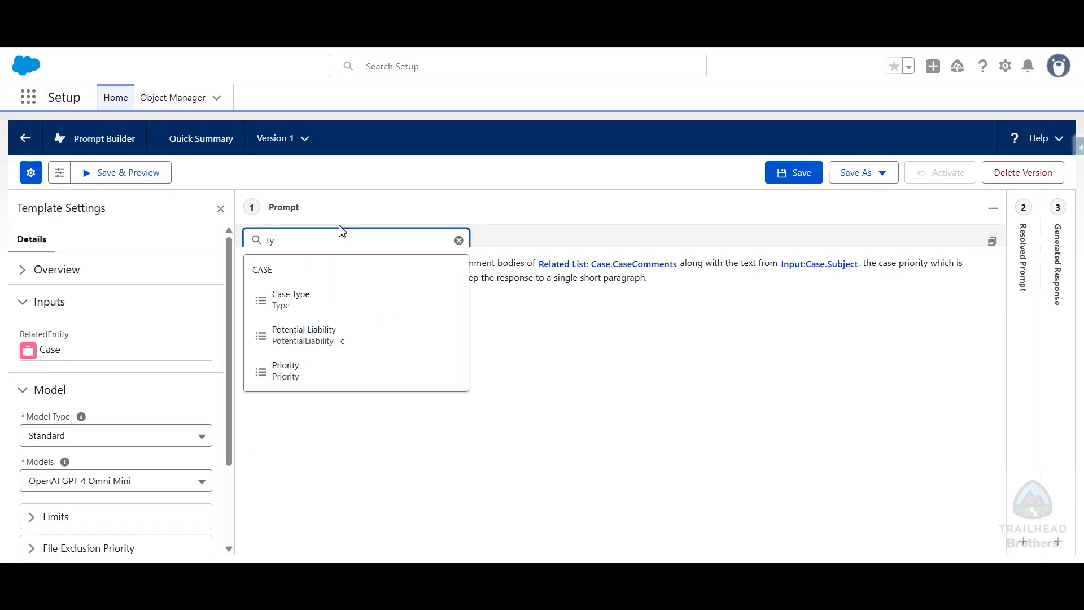
left_click(297, 295)
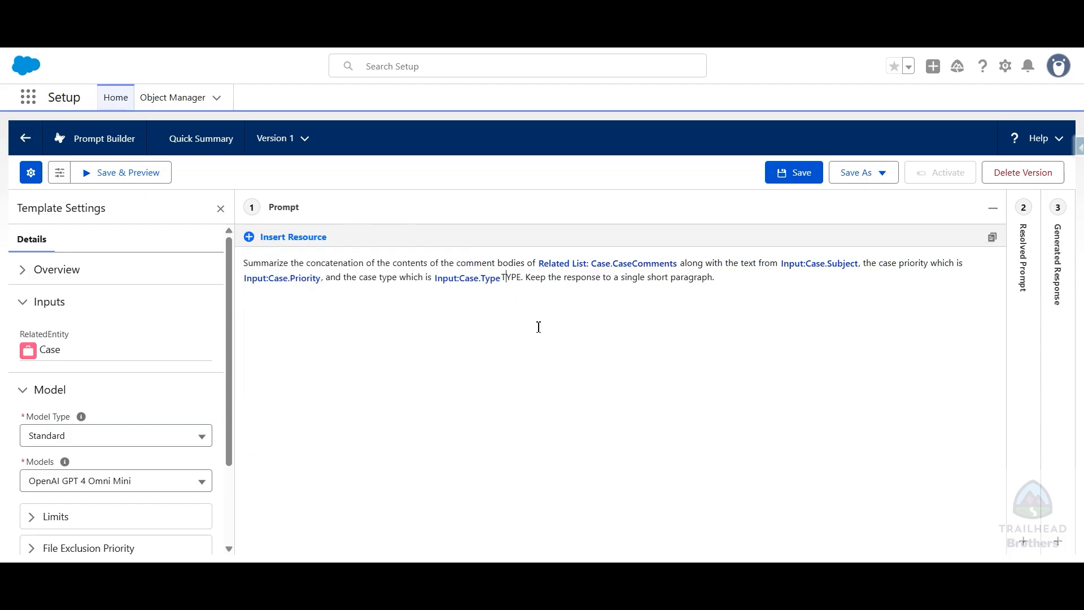
Delete the TYPE placeholder so that only the Input:Case.Type merge field is left, and save the template version.
key("BackSpace")
key("BackSpace")
key("BackSpace")
key("BackSpace")
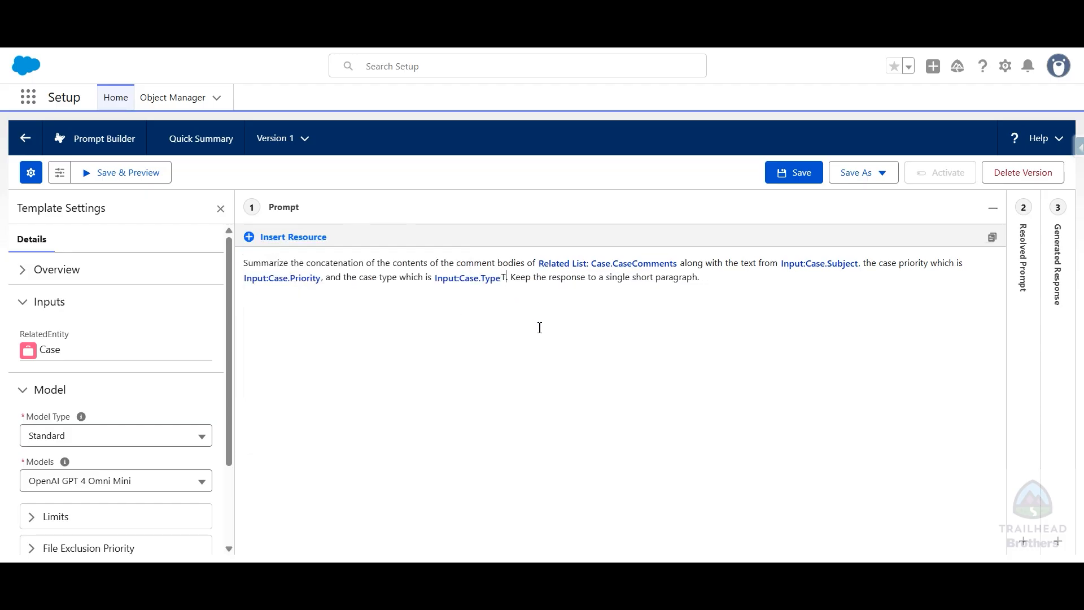
left_click(791, 173)
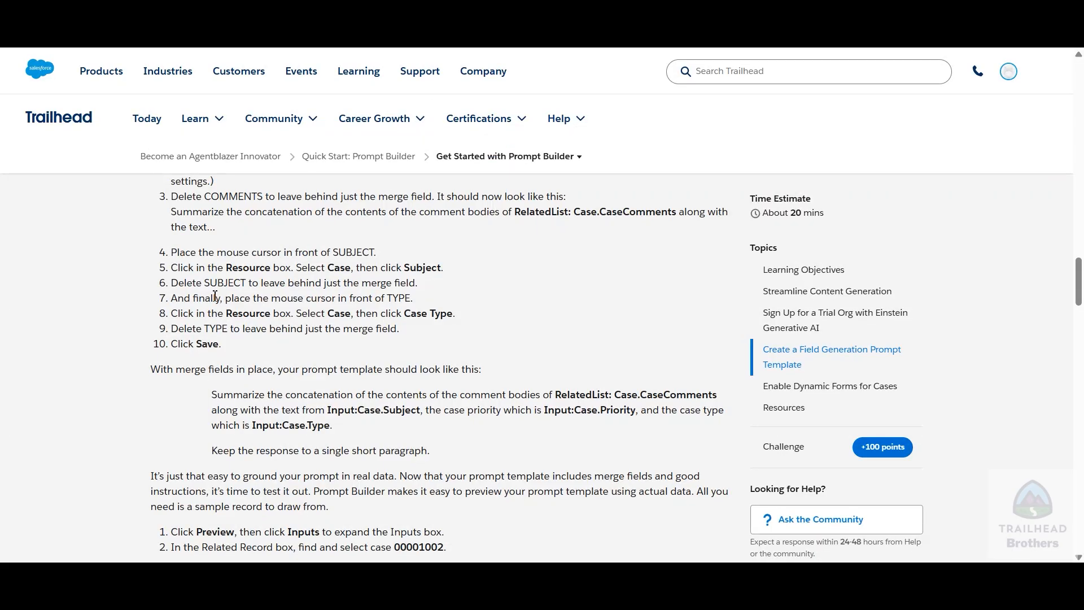
Following the Trailhead preview instructions, set case 00001002 as the related record in the template's preview settings.
scroll(215, 296, "down", 3)
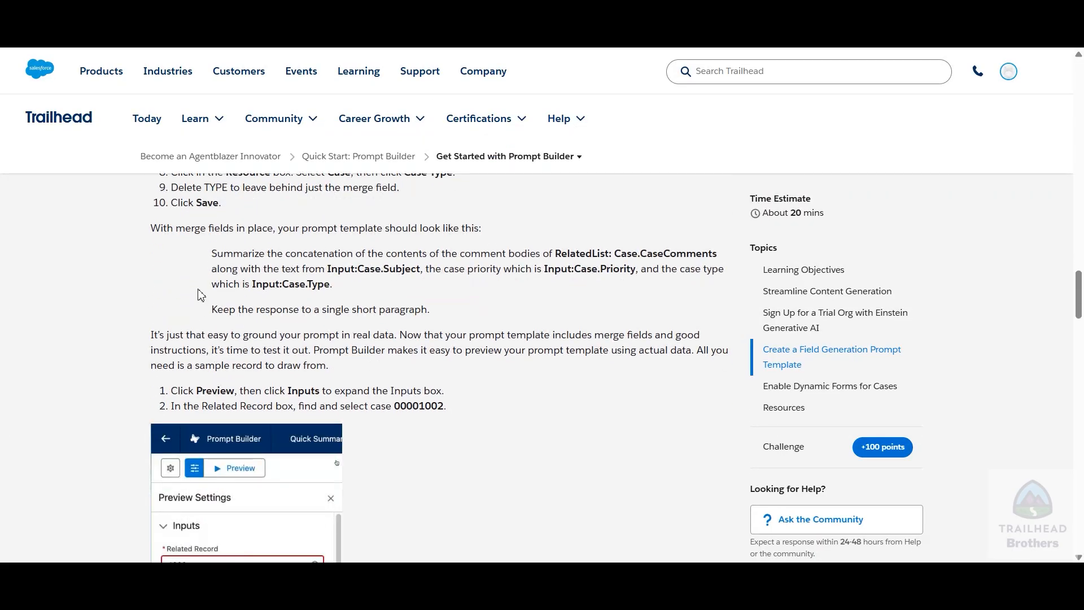
left_click_drag(211, 253, 356, 292)
left_click(389, 298)
scroll(388, 298, "down", 3)
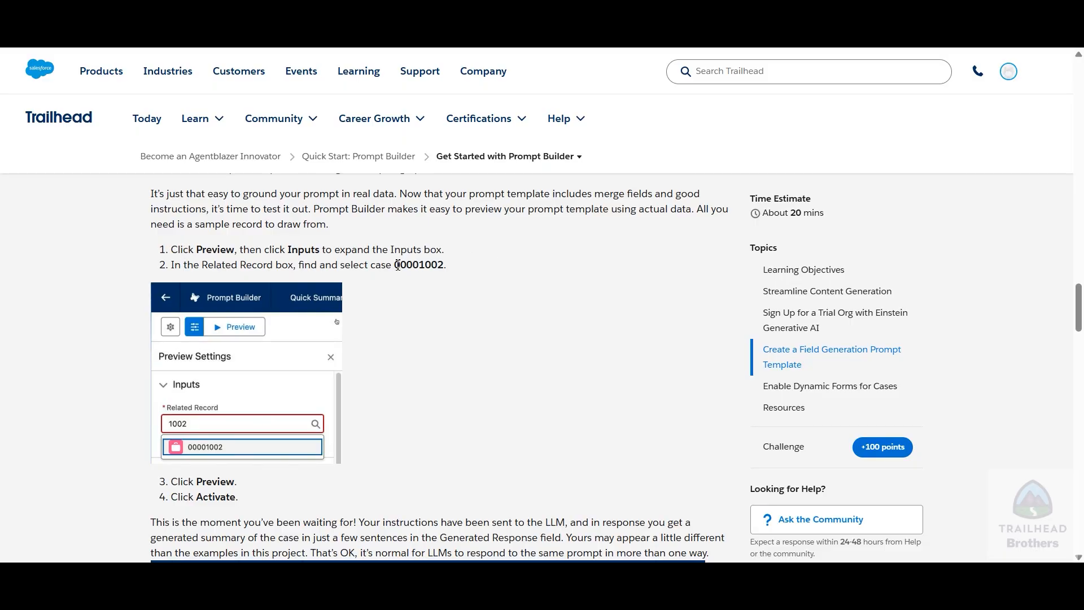
left_click_drag(395, 265, 436, 264)
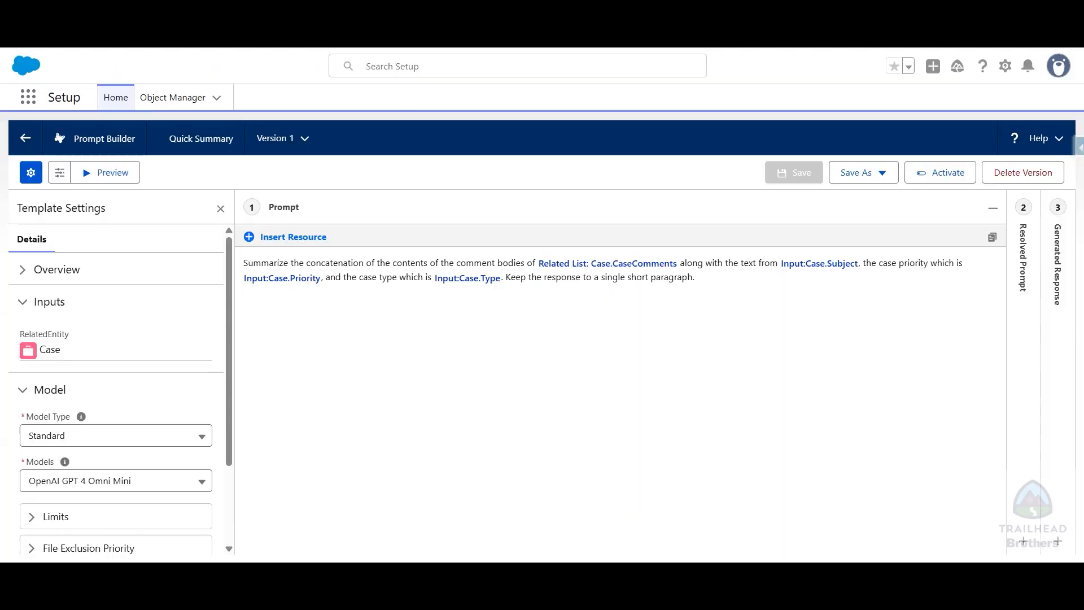
scroll(156, 361, "down", 2)
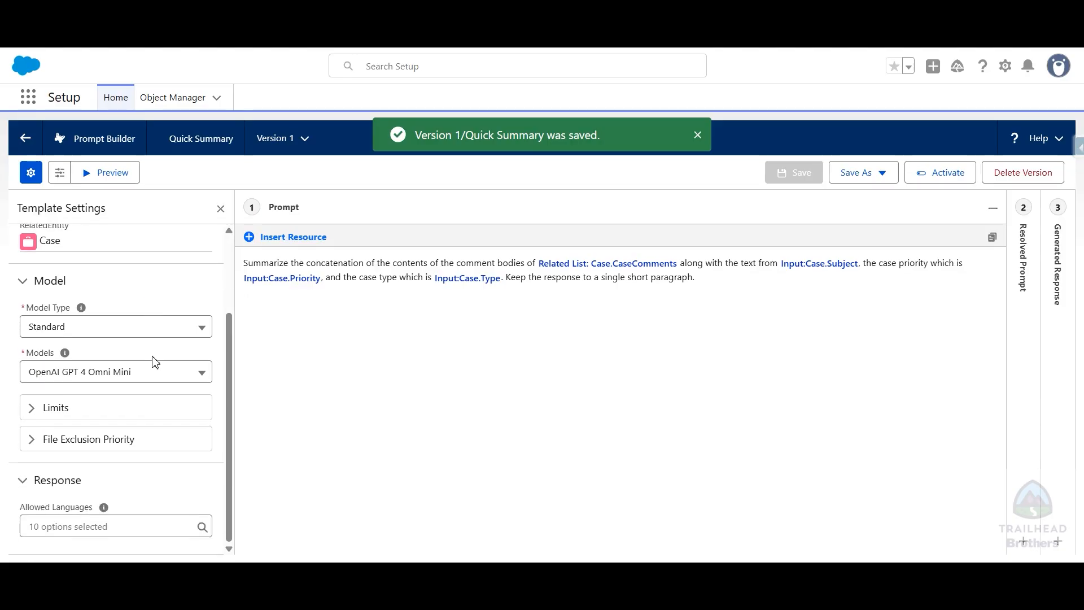
scroll(150, 428, "up", 2)
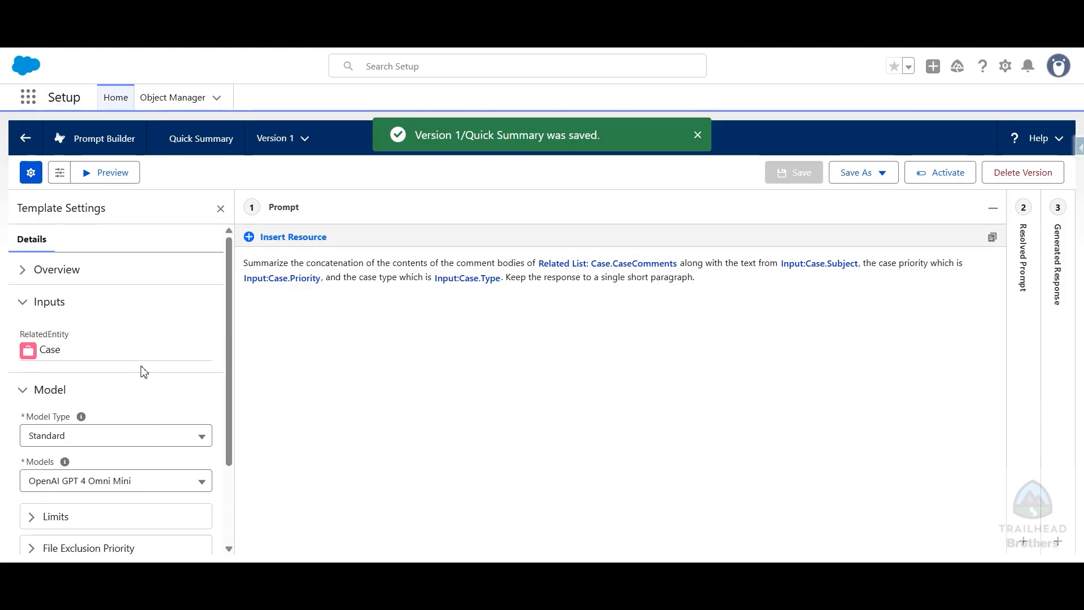
left_click(99, 176)
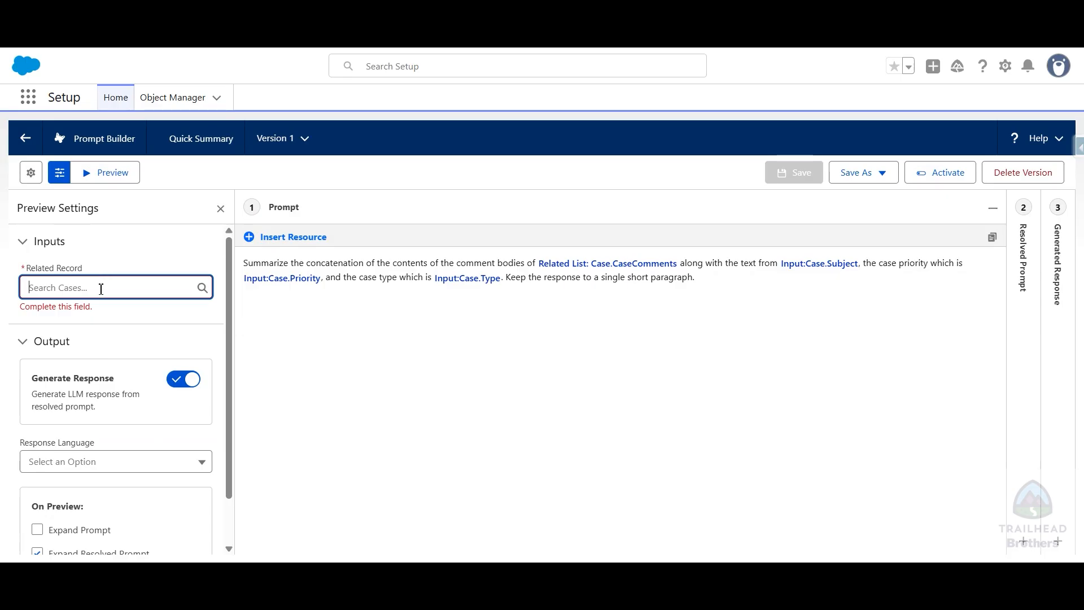
type("00001002")
left_click(88, 321)
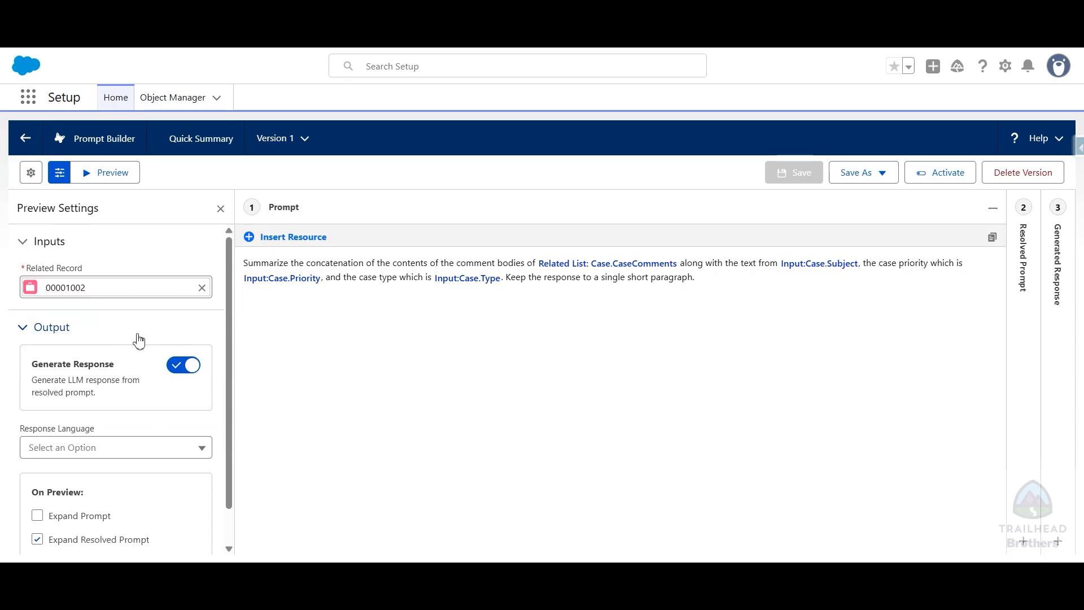
Set the preview's response language to English and activate Version 1 of the Quick Summary template.
scroll(131, 350, "down", 1)
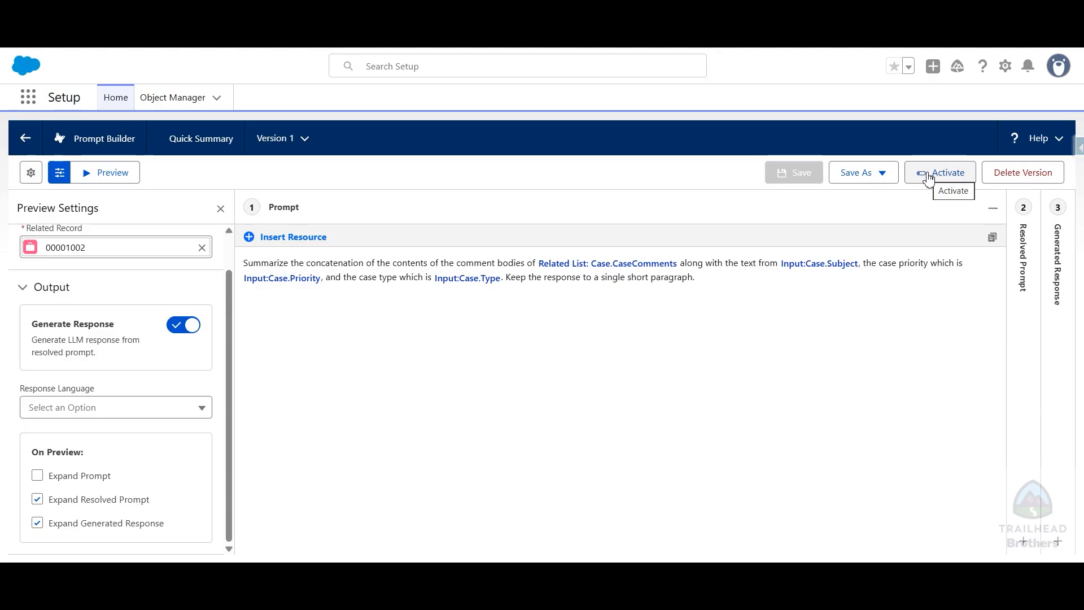
left_click(142, 407)
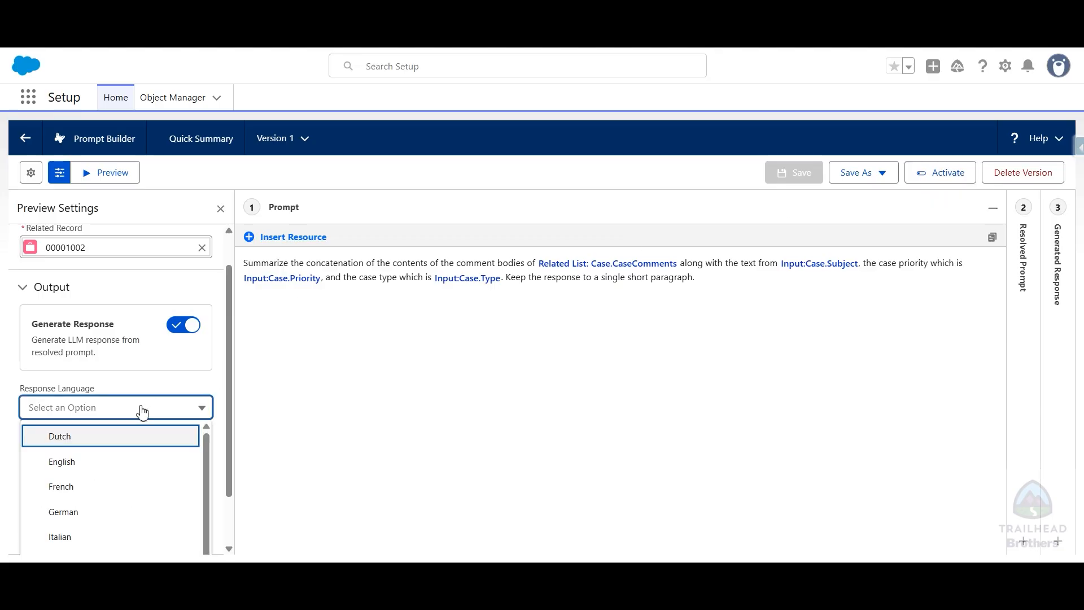
left_click(122, 464)
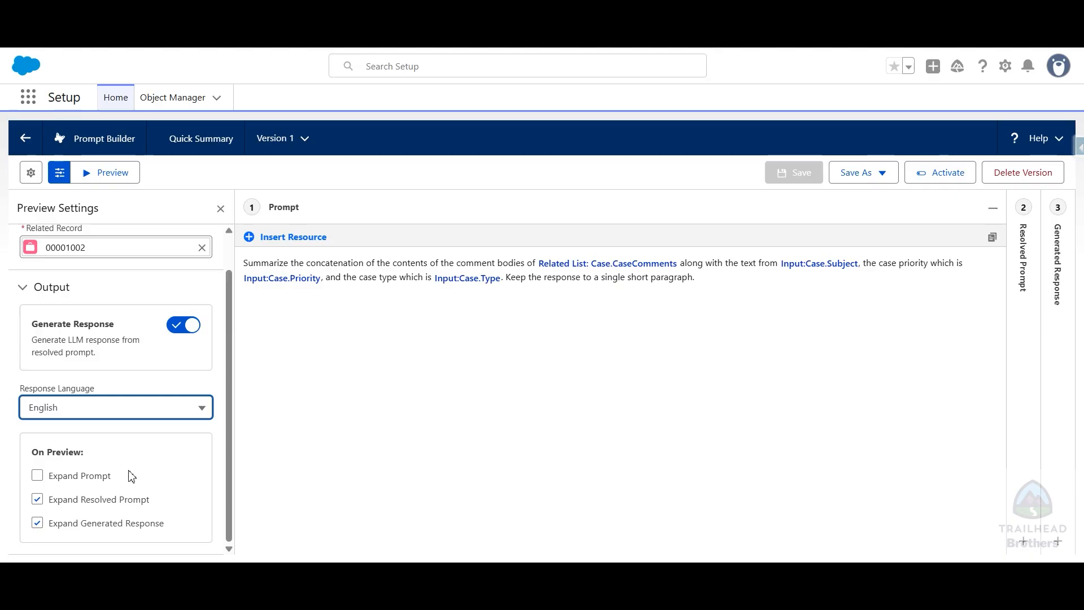
scroll(138, 461, "up", 2)
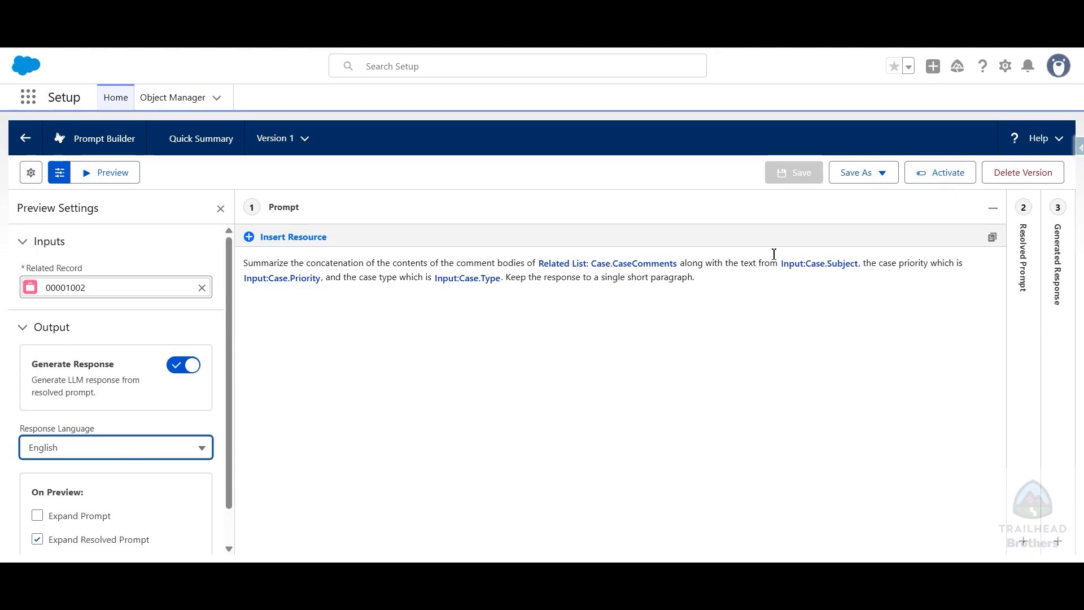
left_click(947, 181)
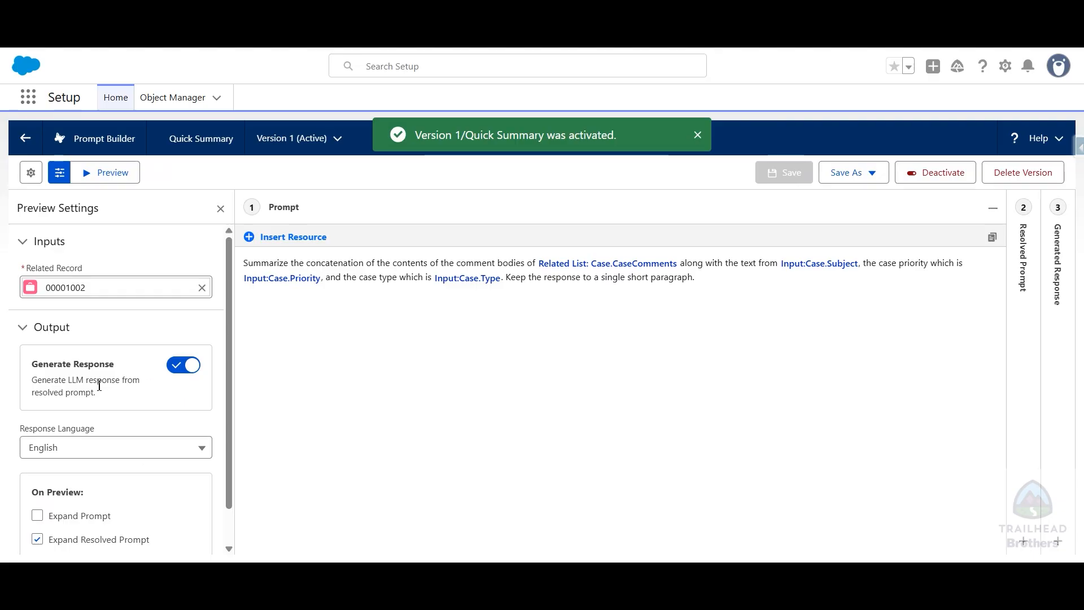
Preview the prompt template with the selected case, and read Trailhead's example result and its Enable Dynamic Forms for Cases section.
scroll(100, 386, "down", 1)
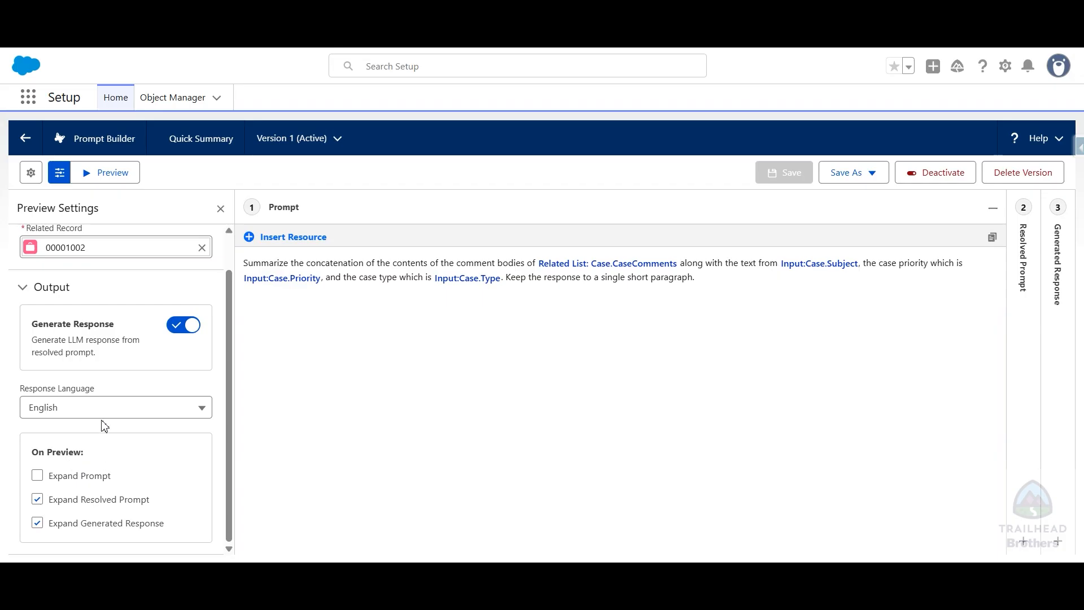
scroll(104, 425, "up", 1)
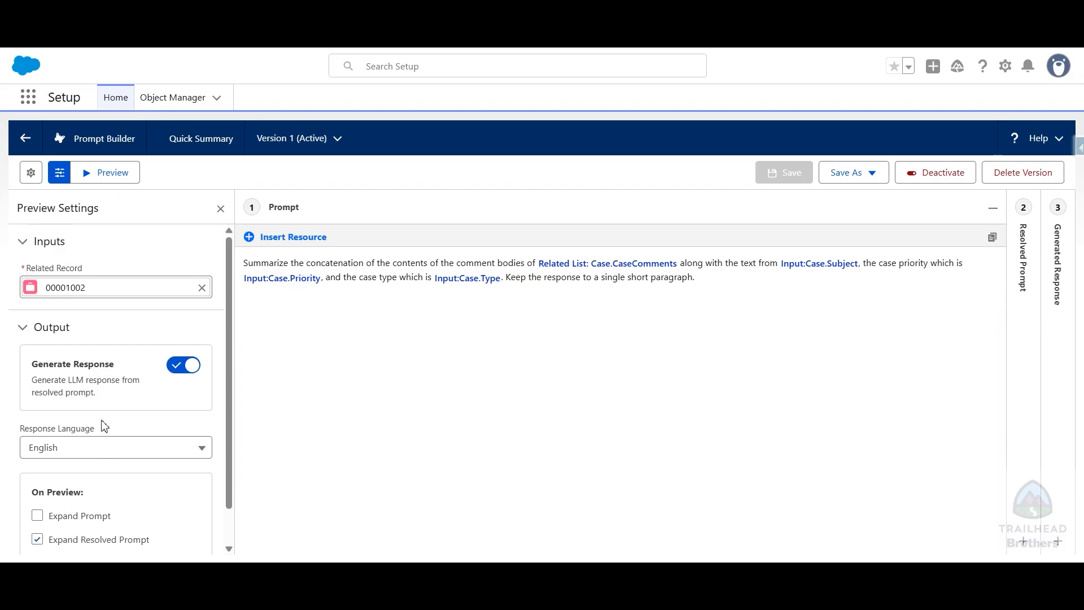
left_click(104, 174)
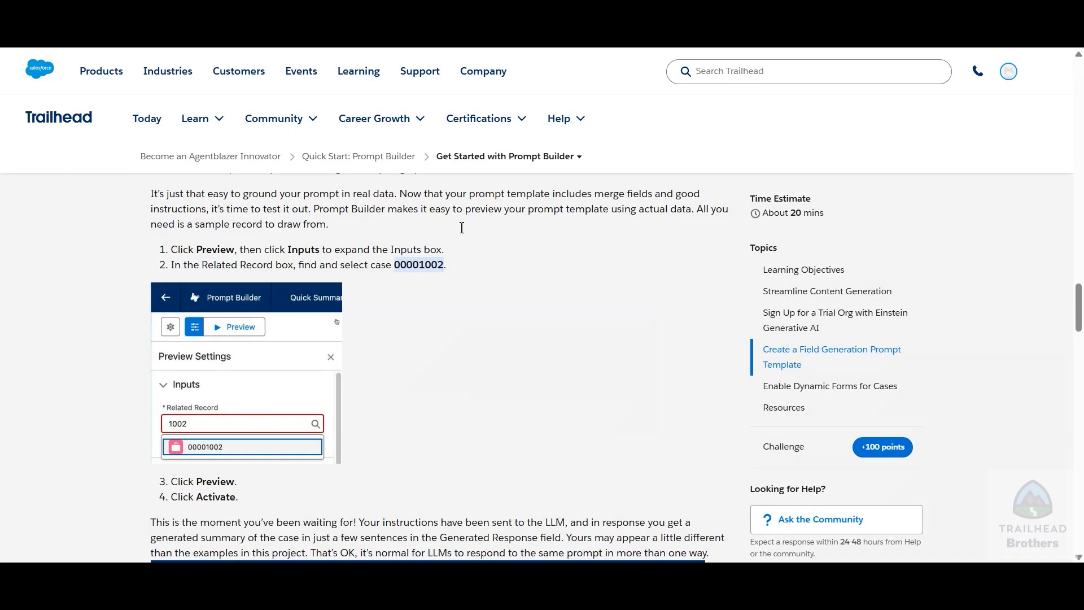
scroll(460, 338, "down", 3)
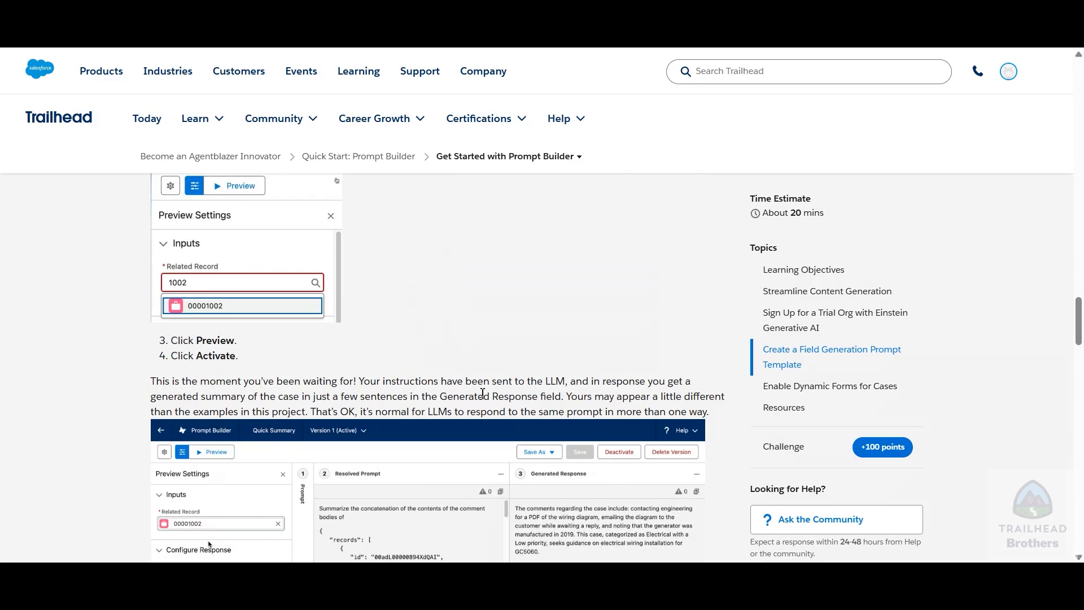
scroll(538, 394, "down", 3)
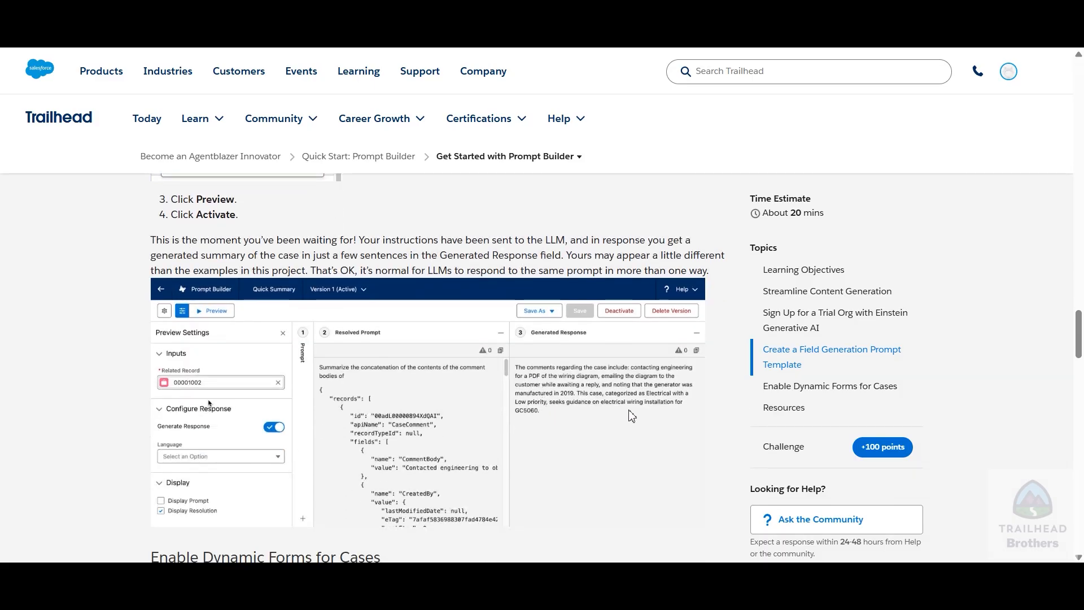
scroll(531, 407, "down", 5)
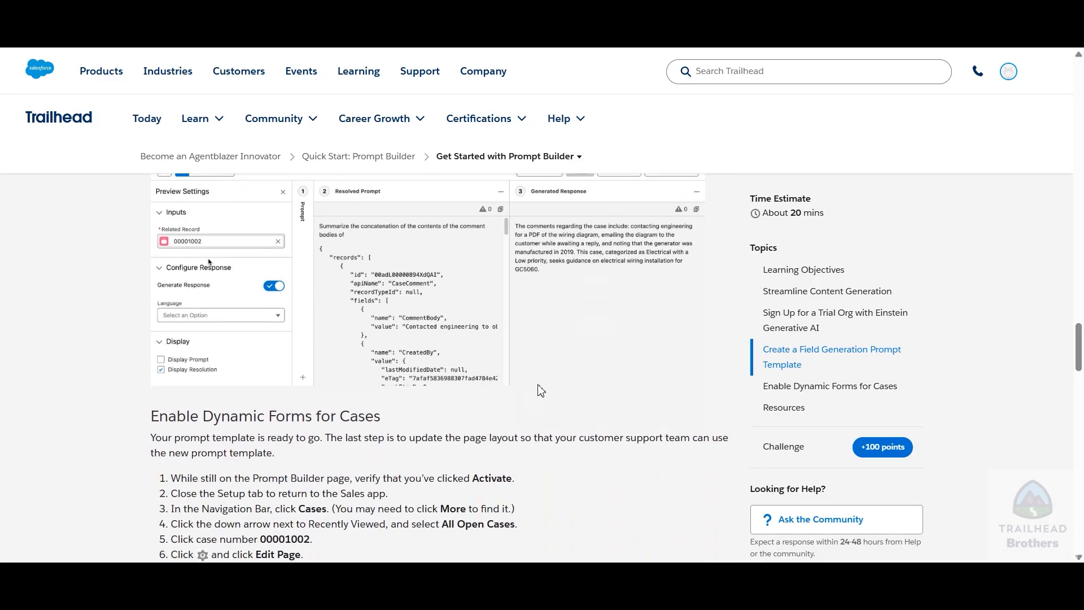
scroll(540, 390, "down", 1)
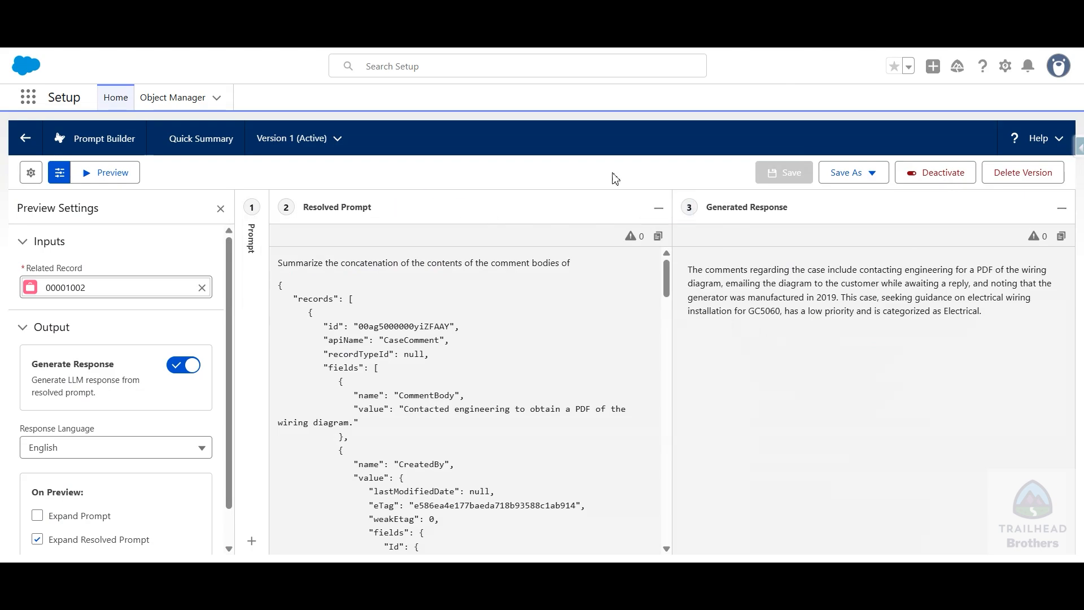
Leave the Quick Summary template's builder and switch from Setup to the Sales app.
left_click(26, 140)
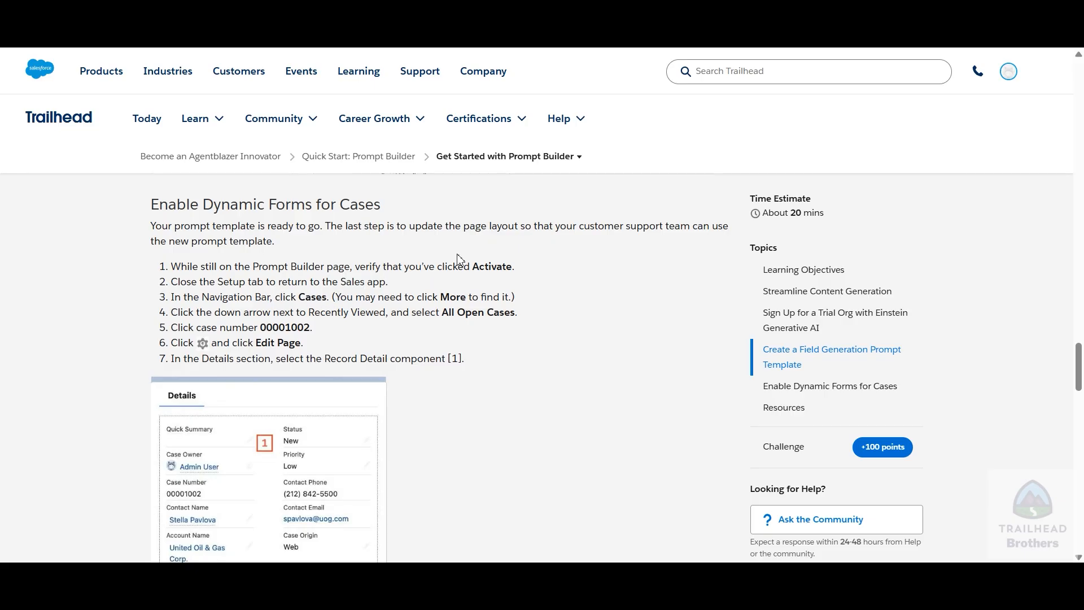
key("ctrl+Tab")
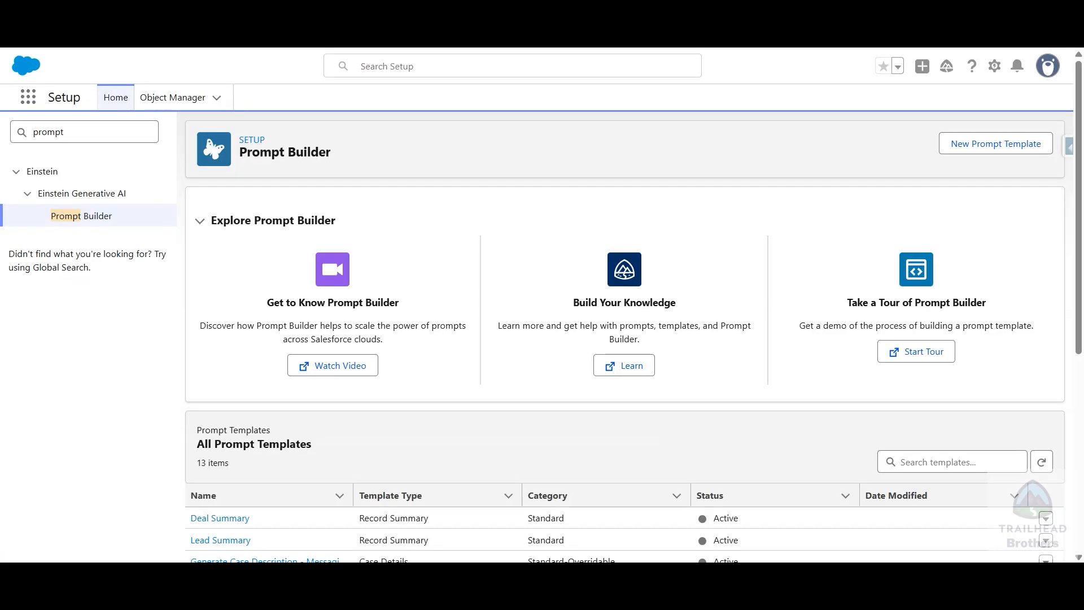
left_click(27, 96)
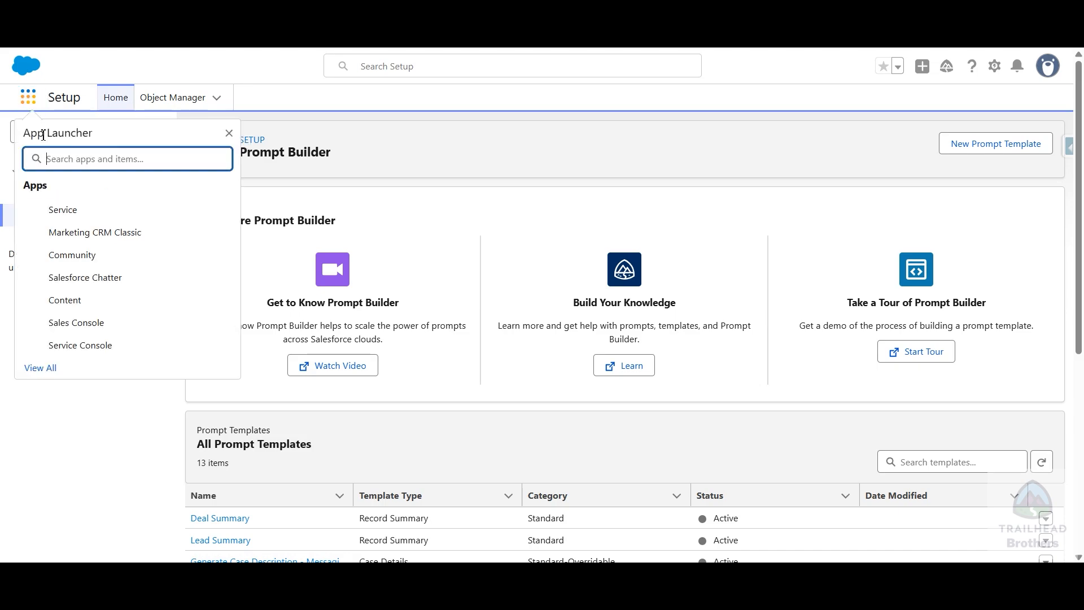
type("sa")
left_click(71, 257)
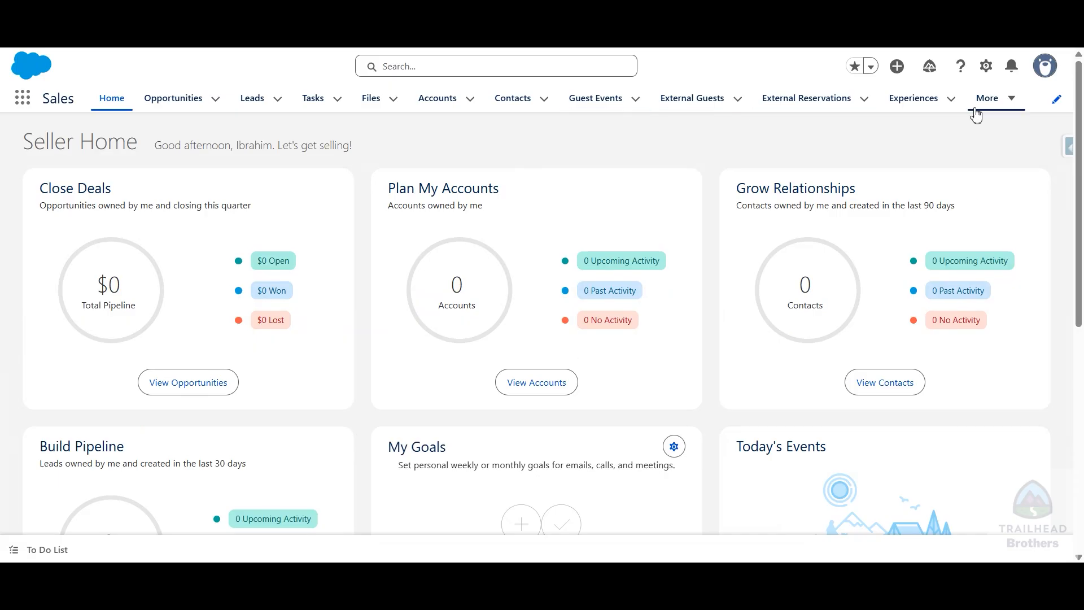
Go to Cases in the Sales app, switch the list view to All Open Cases, and open case 00001002.
left_click(991, 107)
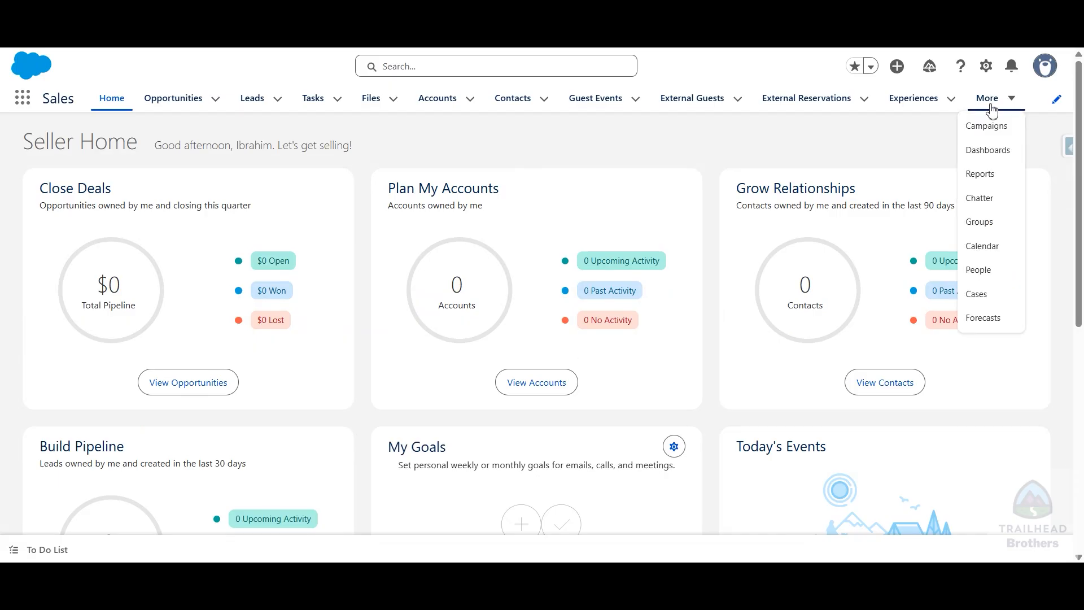
left_click(997, 300)
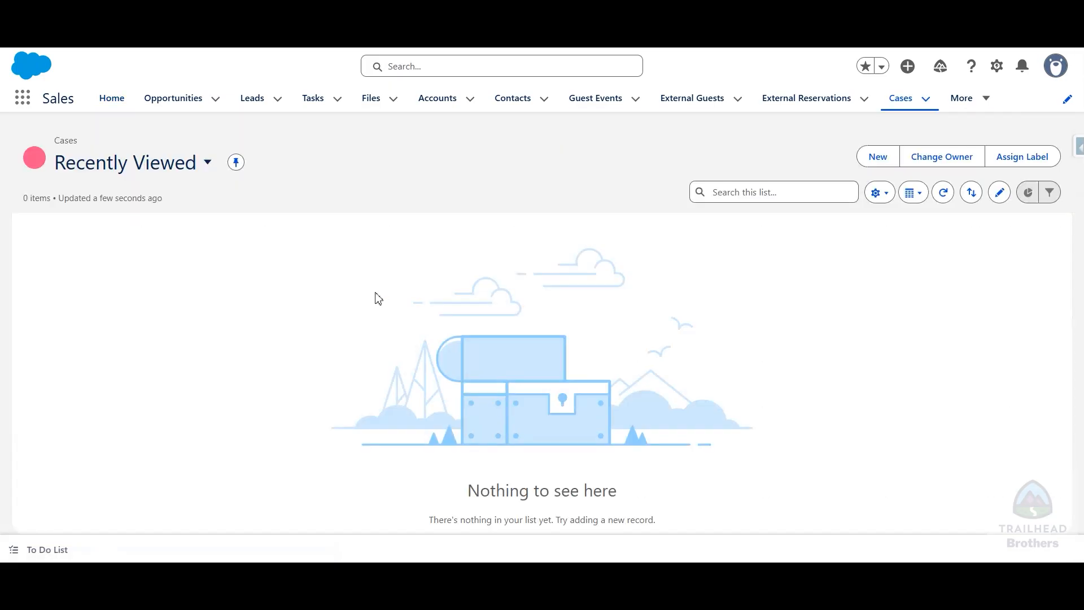
left_click(207, 169)
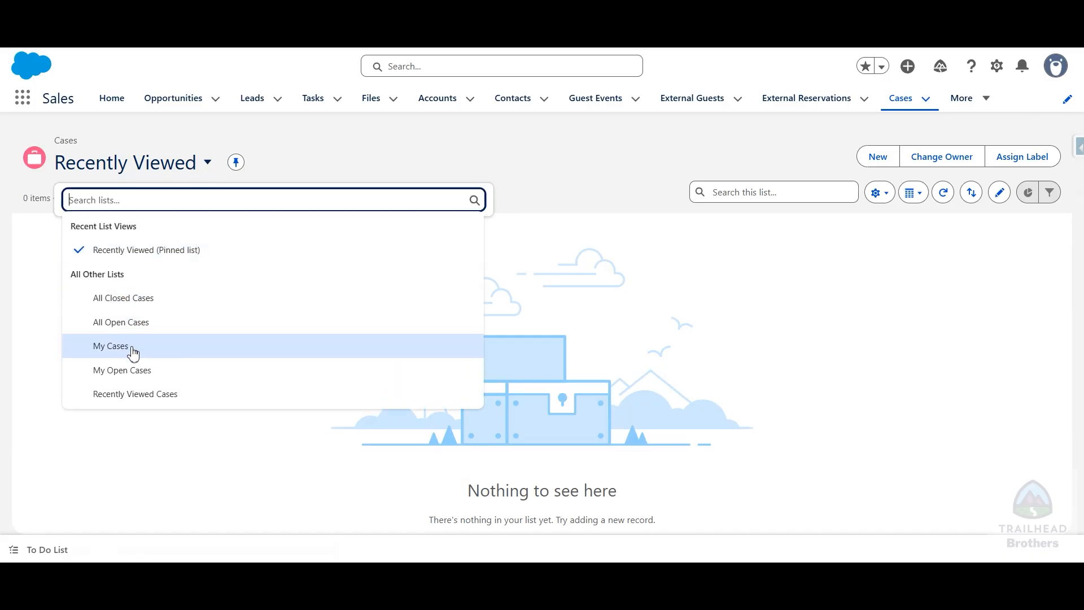
left_click(141, 304)
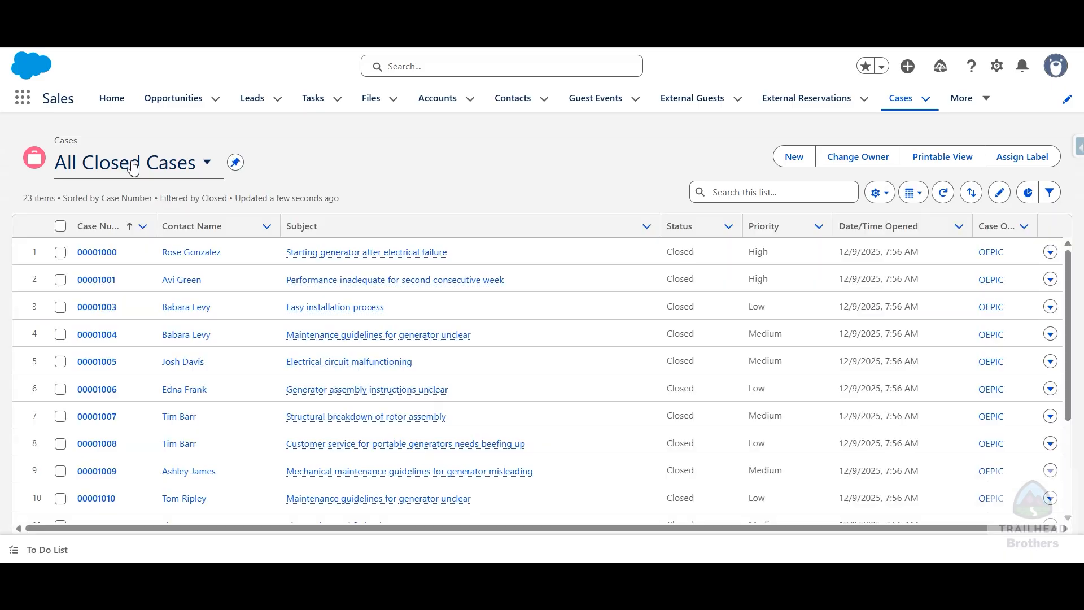
left_click(134, 168)
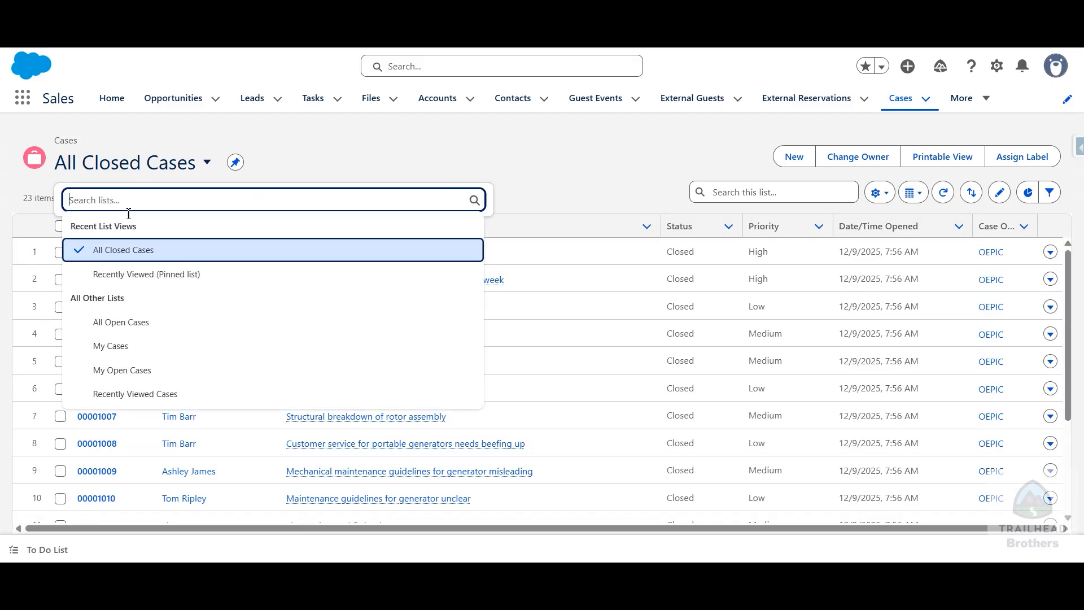
left_click(146, 328)
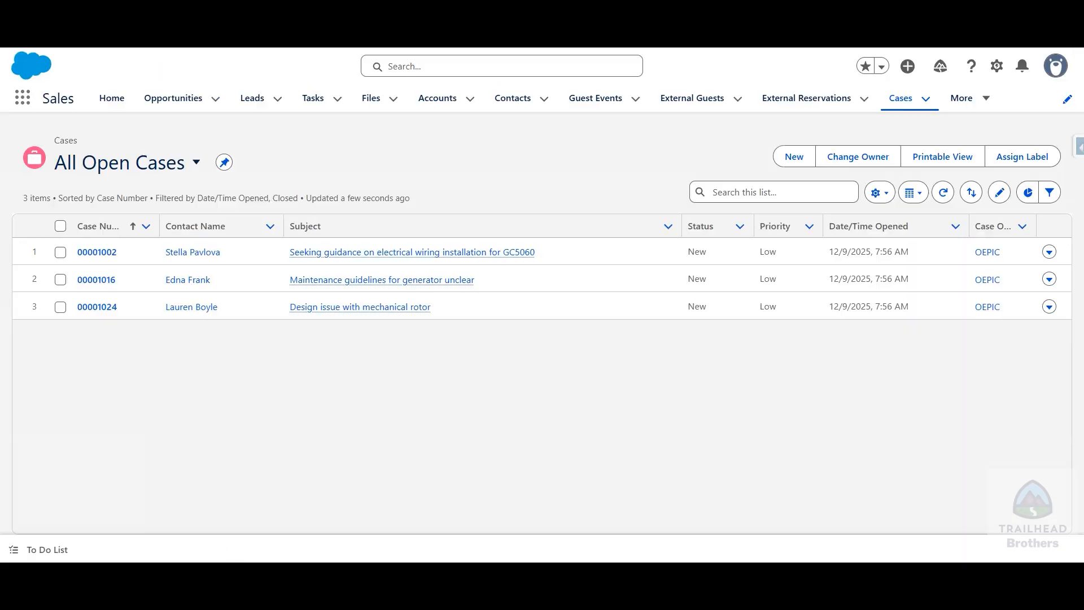
left_click(99, 253)
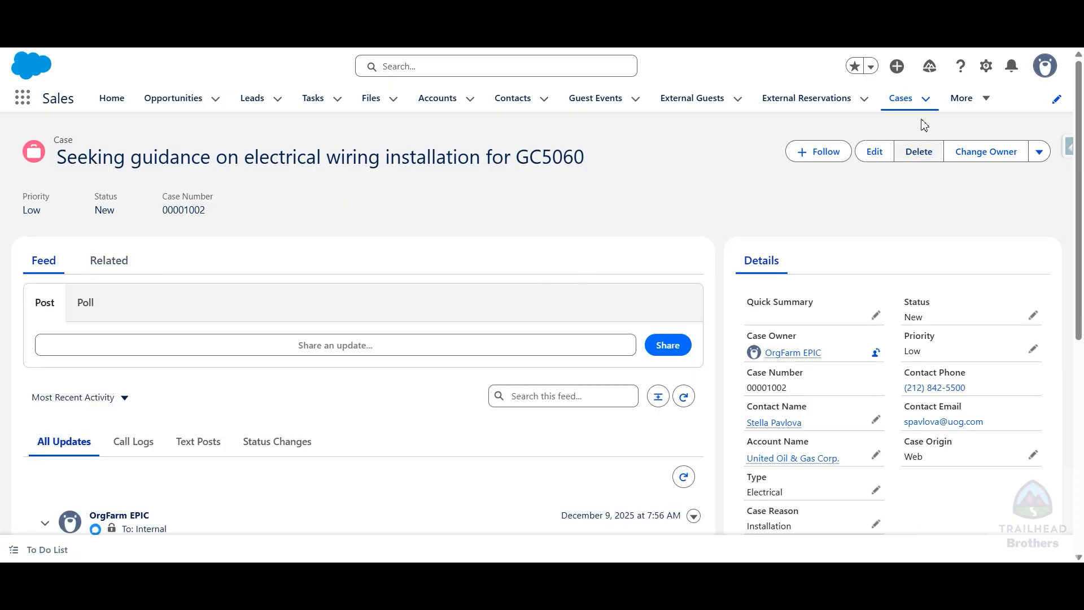
Open the case's record page for editing, check Trailhead's Dynamic Forms instructions, and dismiss the New in Spring '21 pop-up.
left_click(987, 66)
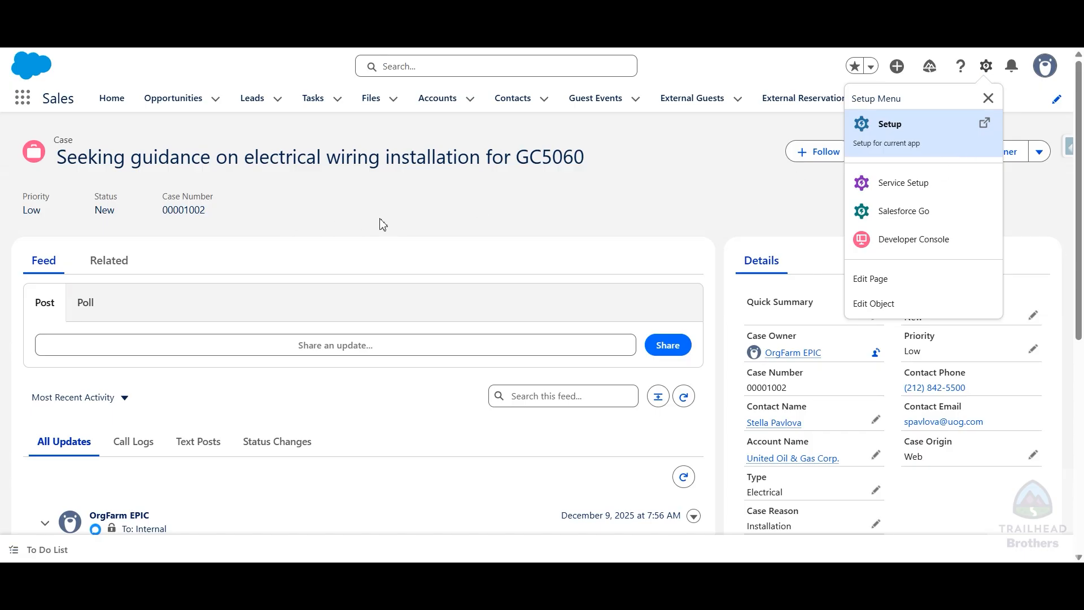
left_click(875, 285)
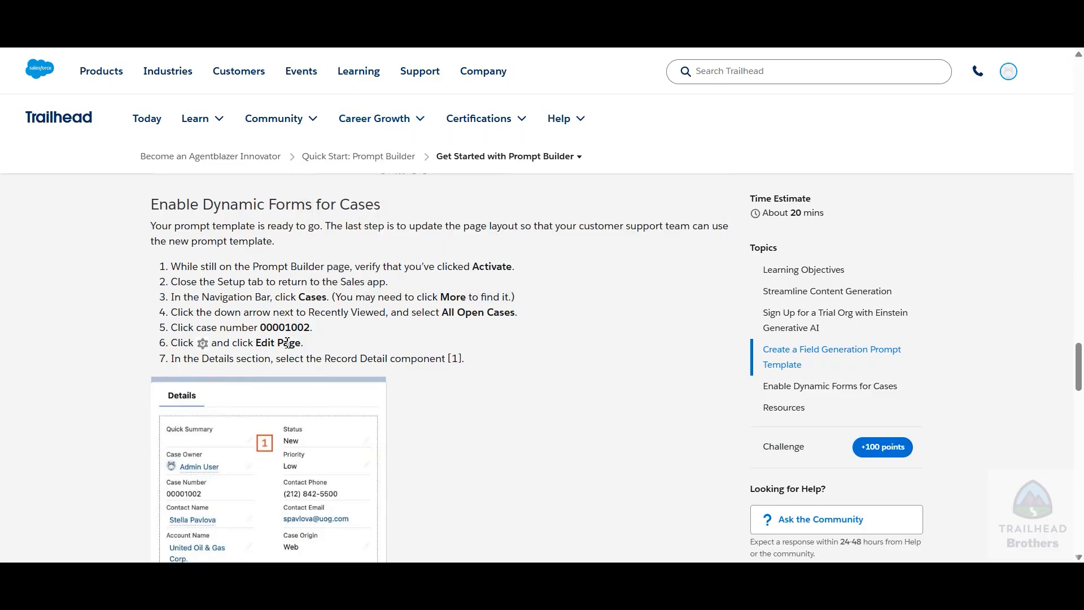
scroll(225, 349, "down", 3)
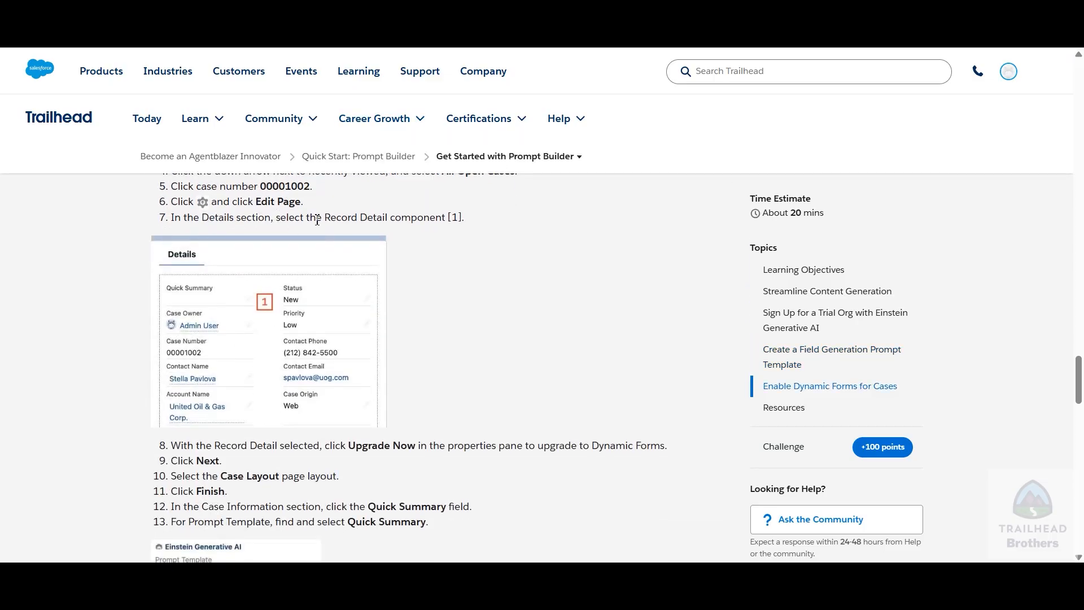
scroll(504, 232, "down", 1)
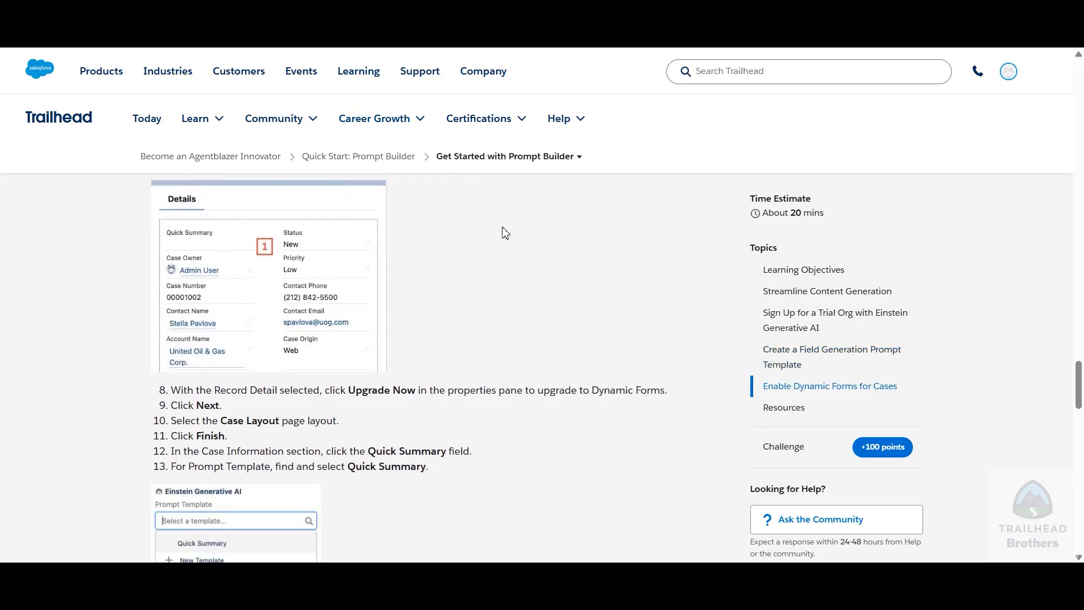
scroll(503, 235, "up", 1)
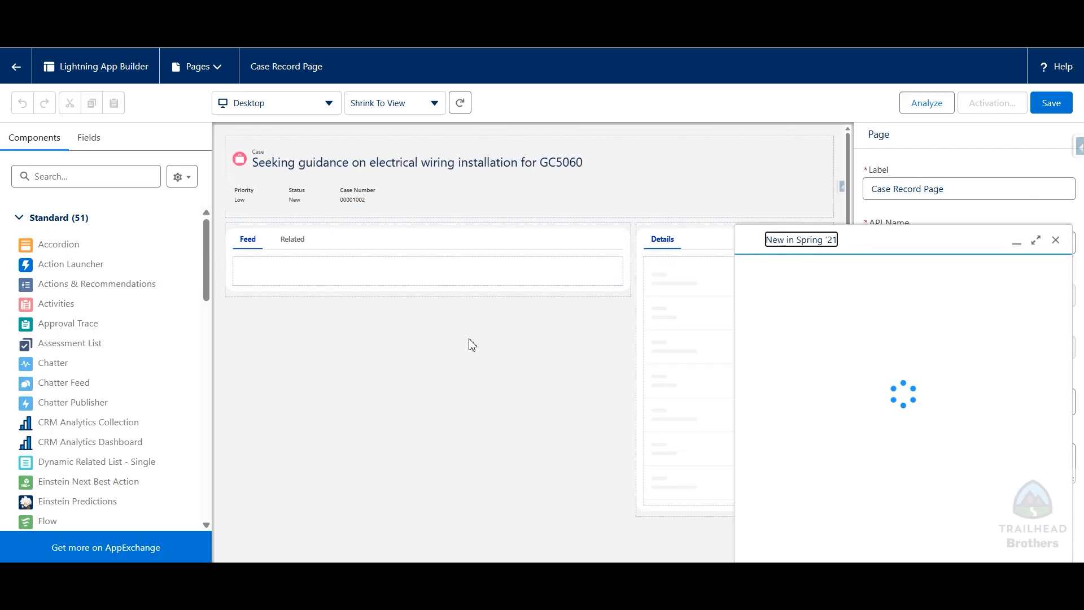
left_click(1055, 239)
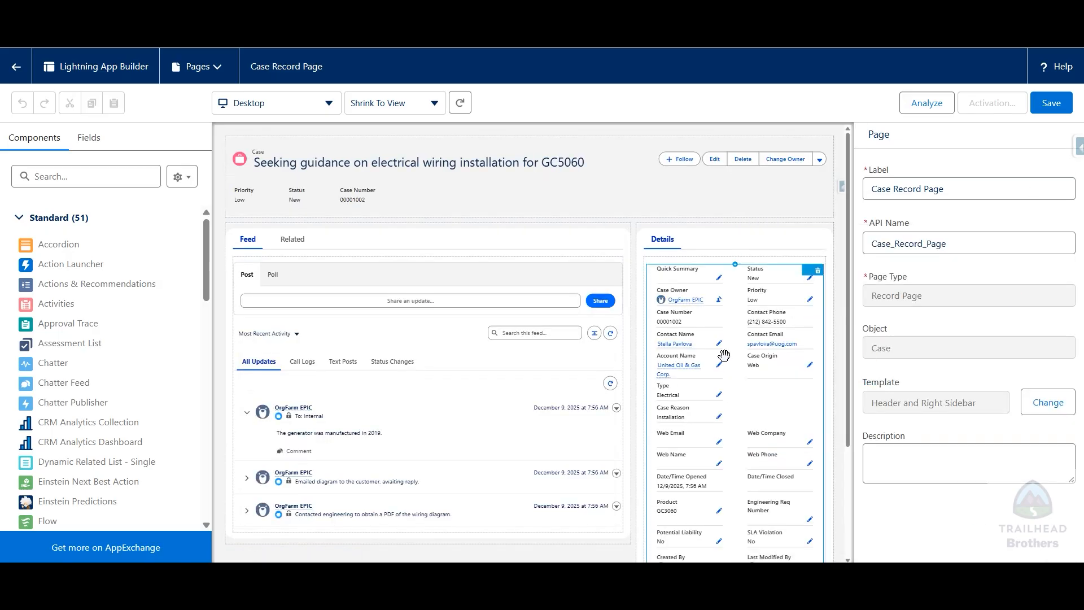
Upgrade the Record Detail component in the Details section to Dynamic Forms, using Case Layout as the source.
left_click(743, 375)
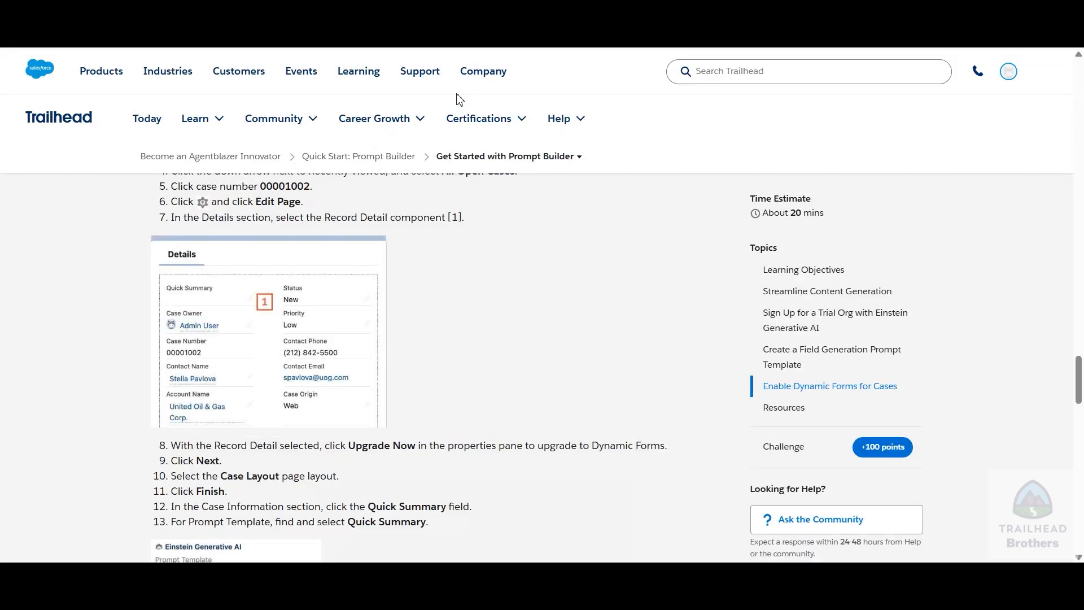
scroll(227, 358, "down", 3)
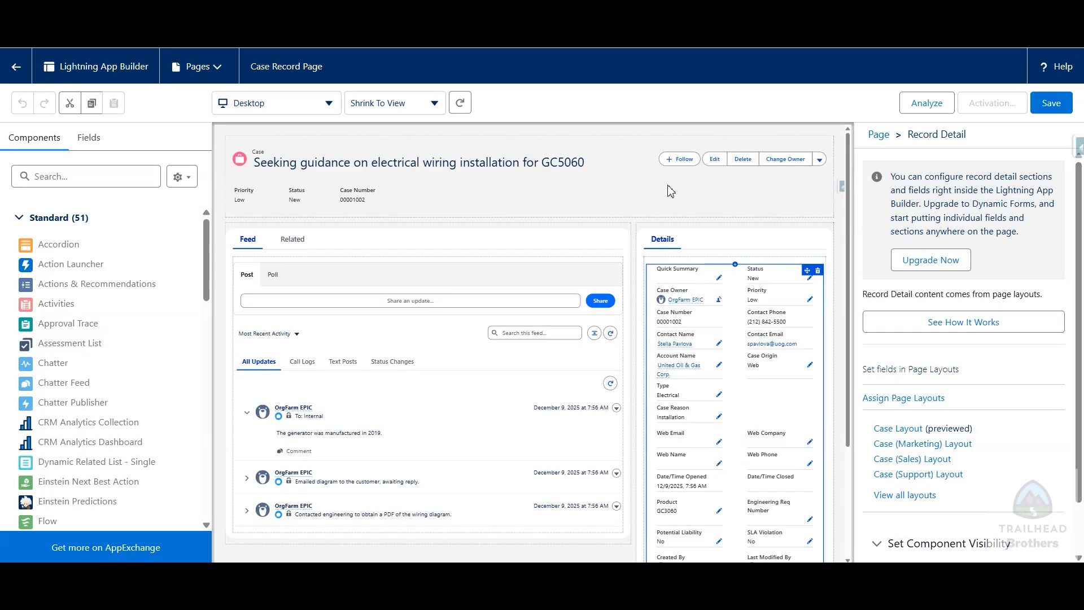
left_click(934, 269)
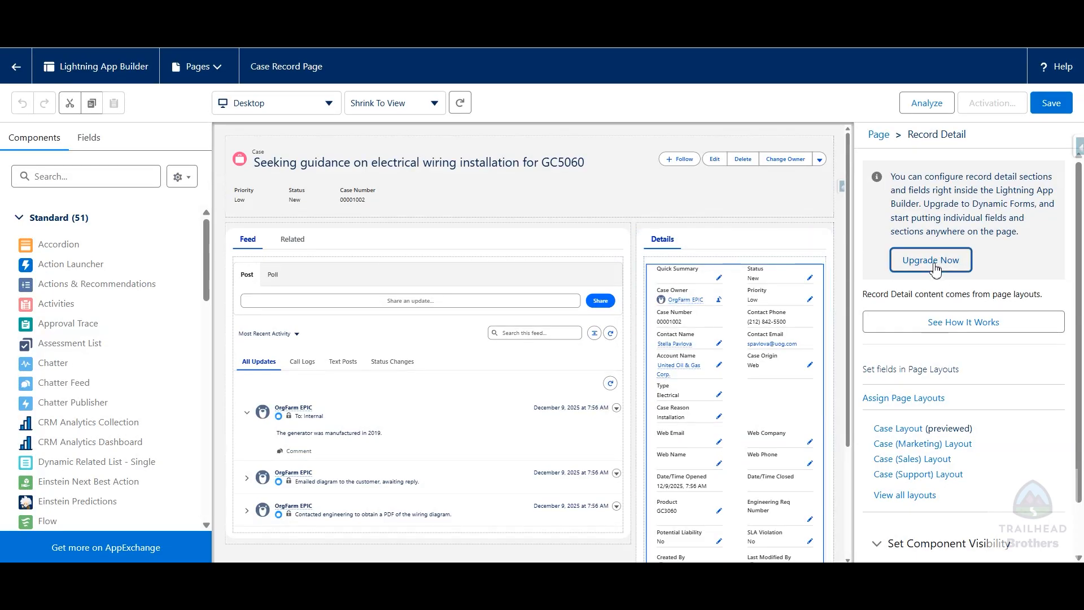
left_click(903, 499)
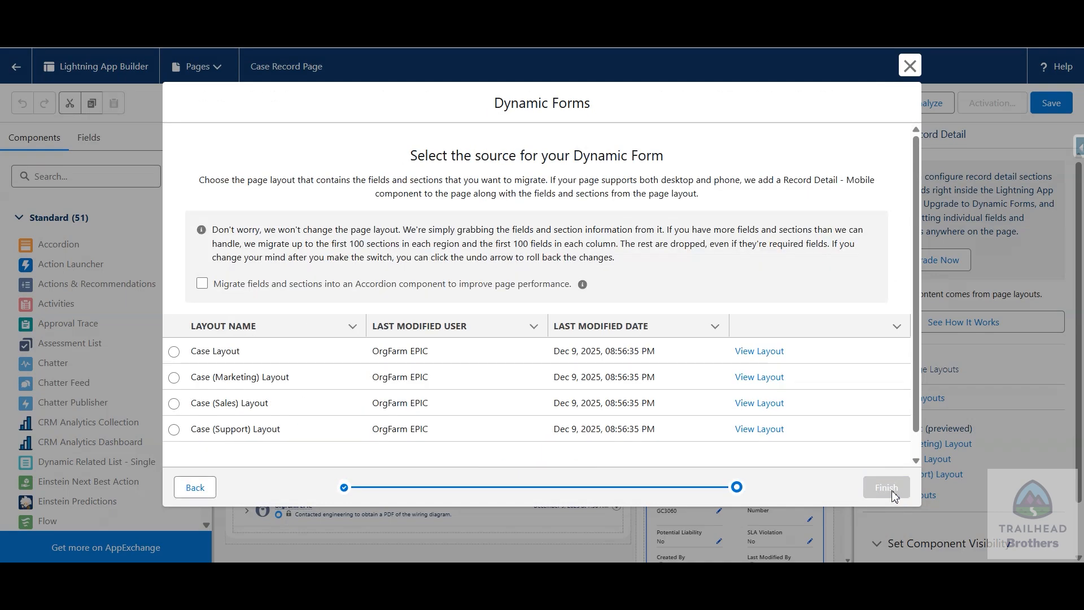
left_click(175, 353)
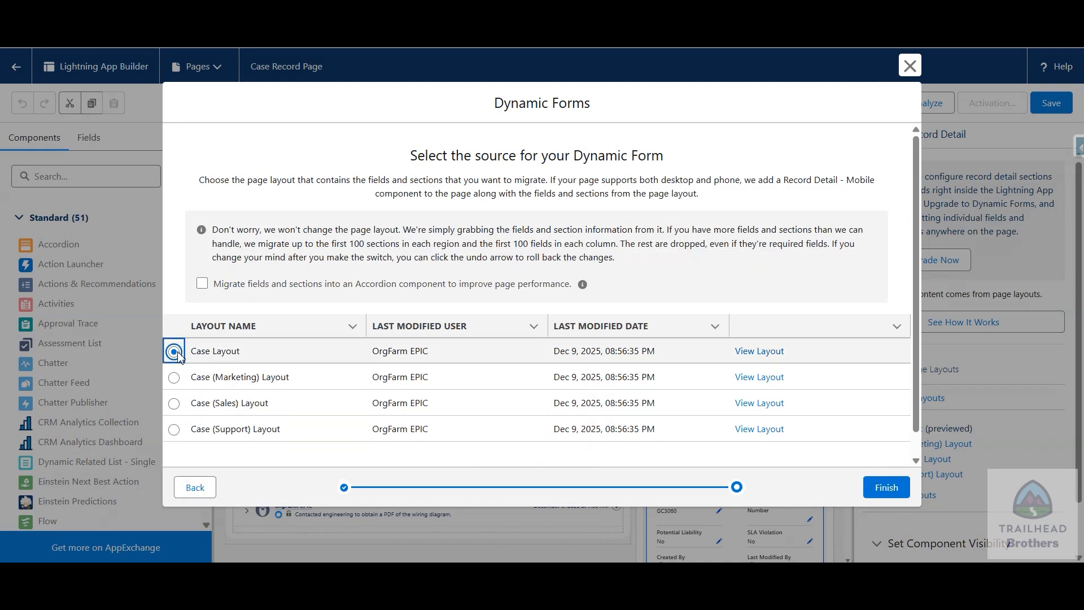
left_click(887, 492)
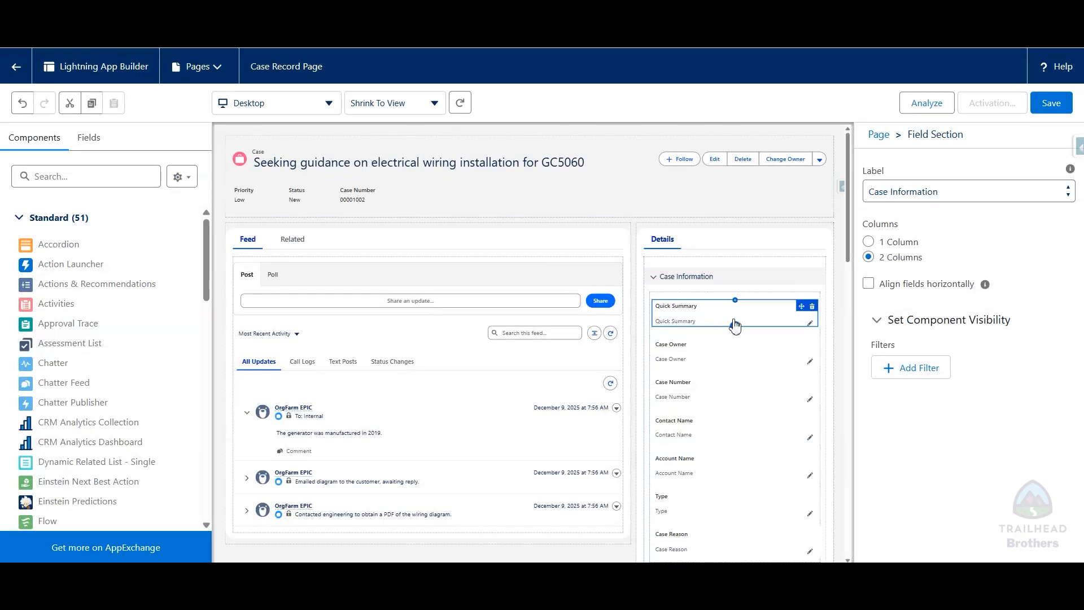
Assign the Quick Summary prompt template to the Quick Summary field in the Case Information section.
left_click(732, 318)
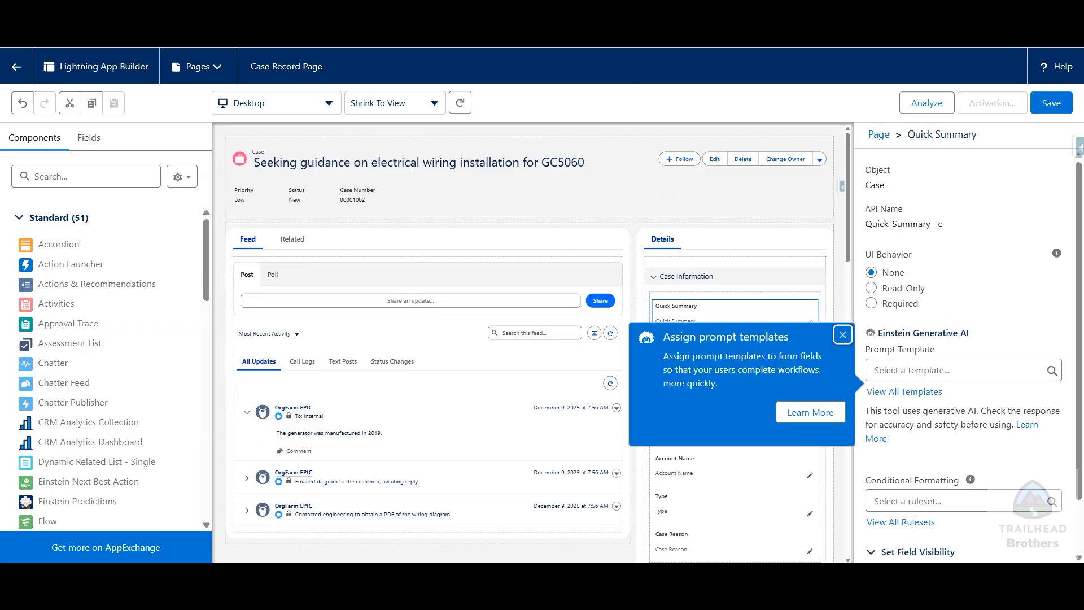
left_click(842, 342)
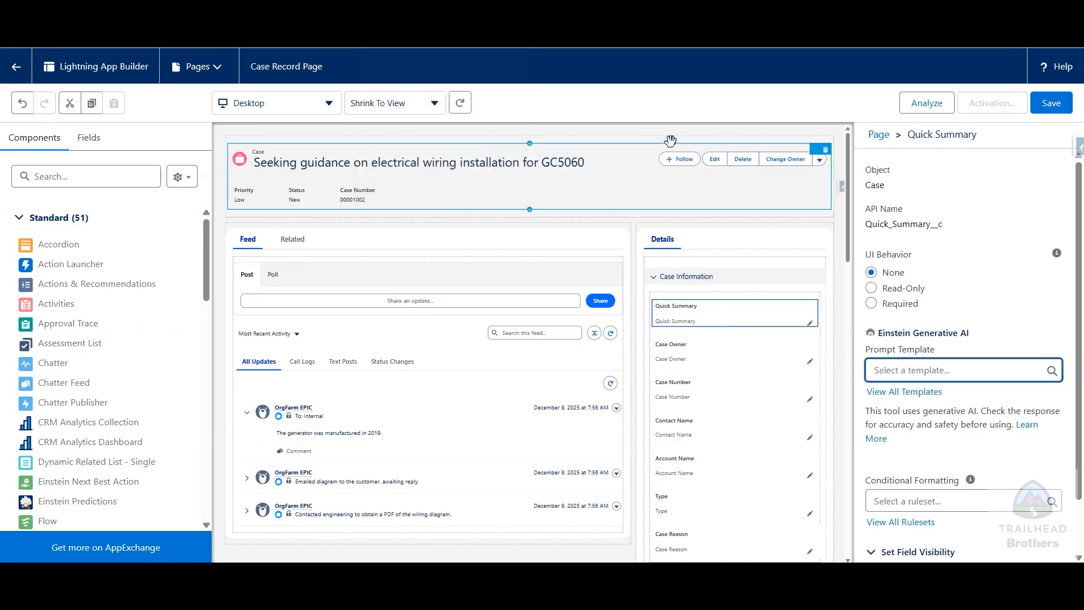
left_click(384, 28)
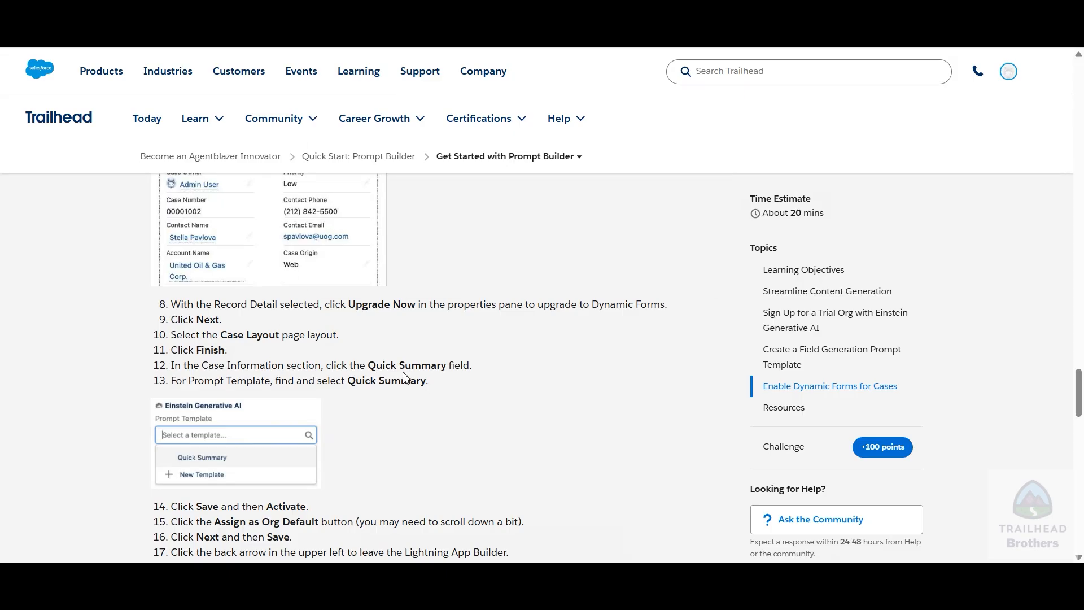
scroll(403, 377, "down", 3)
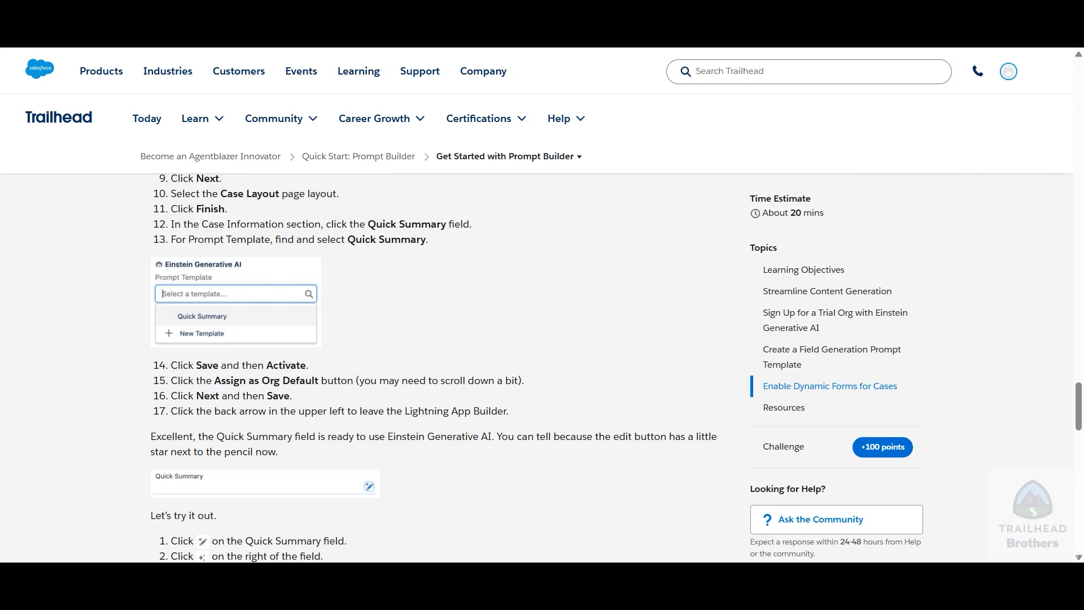
left_click(599, 28)
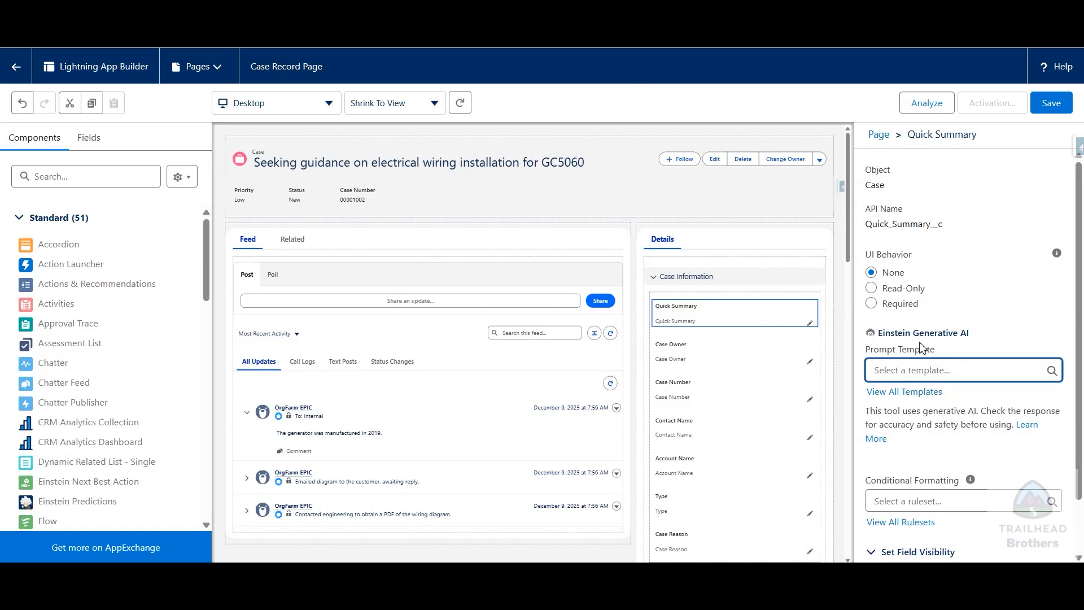
left_click(919, 369)
left_click(916, 397)
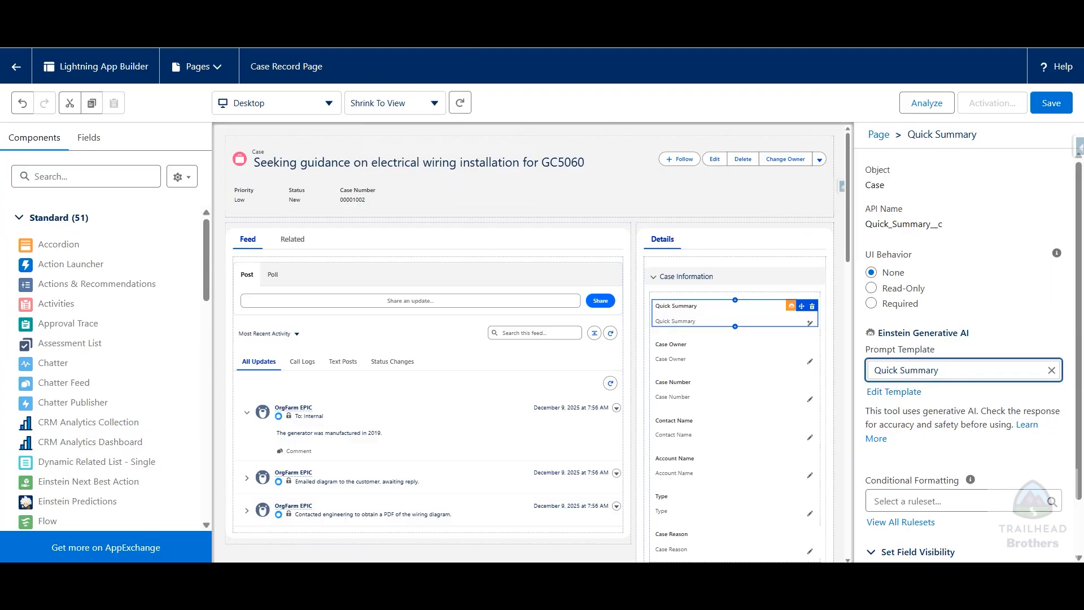
Save the Case Record Page, activate it as the org default for Desktop, and leave the Lightning App Builder.
left_click(407, 11)
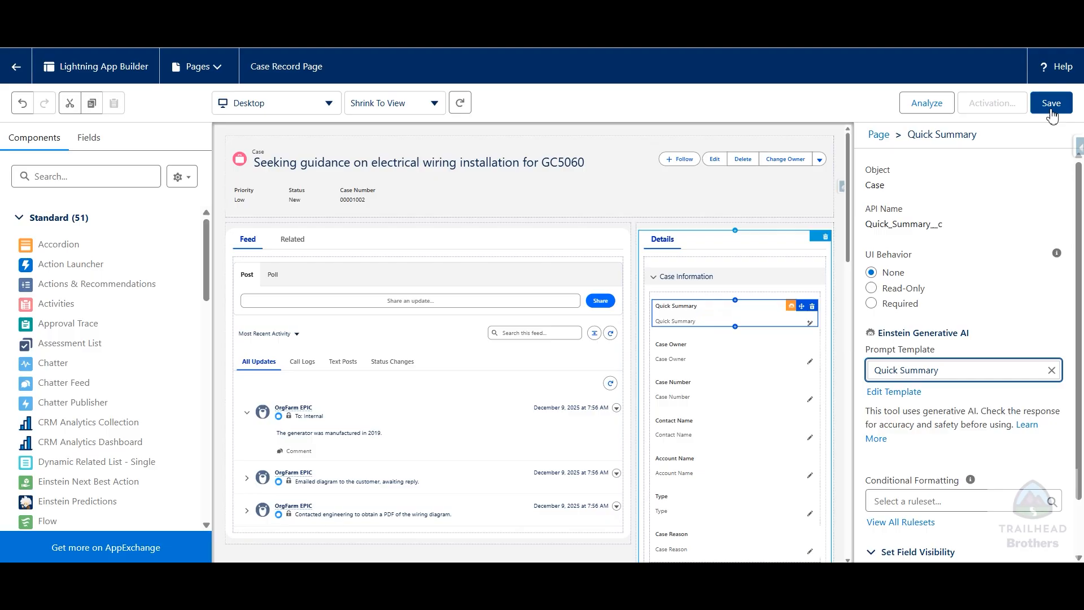
left_click(1051, 103)
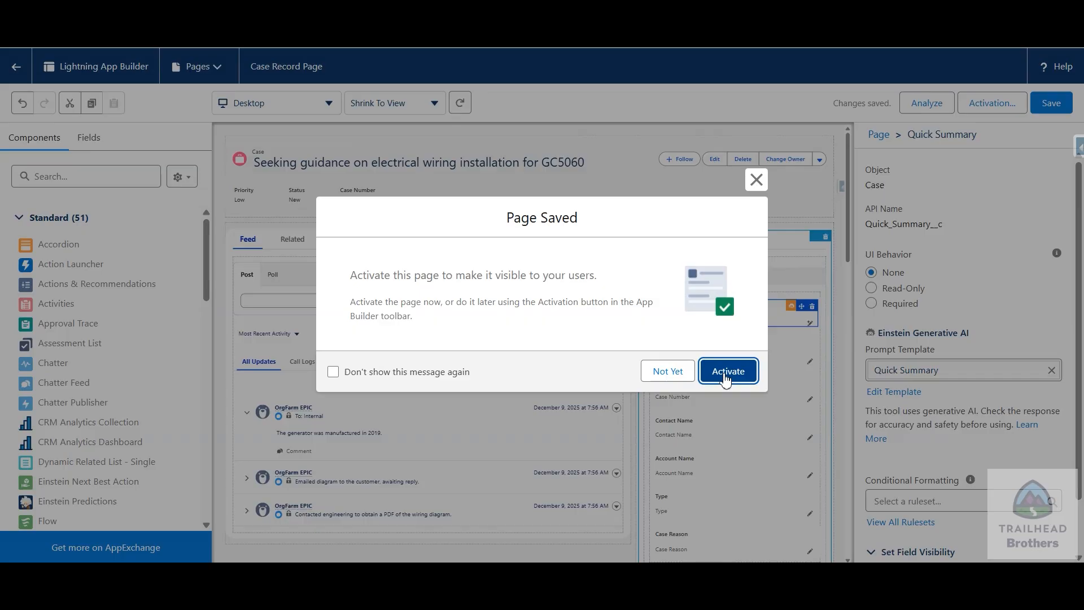
left_click(725, 375)
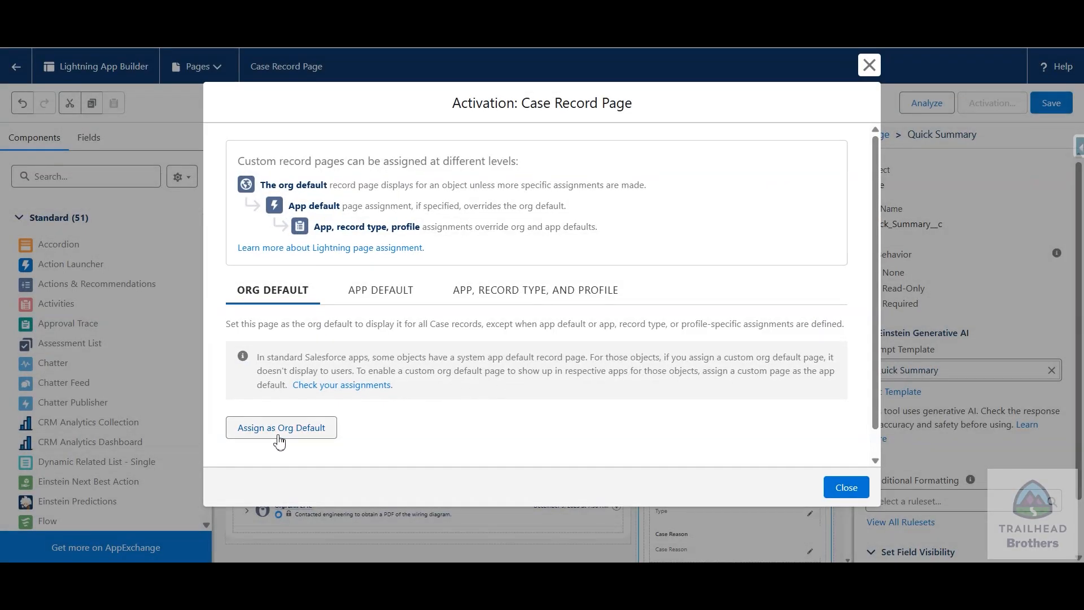
left_click(278, 441)
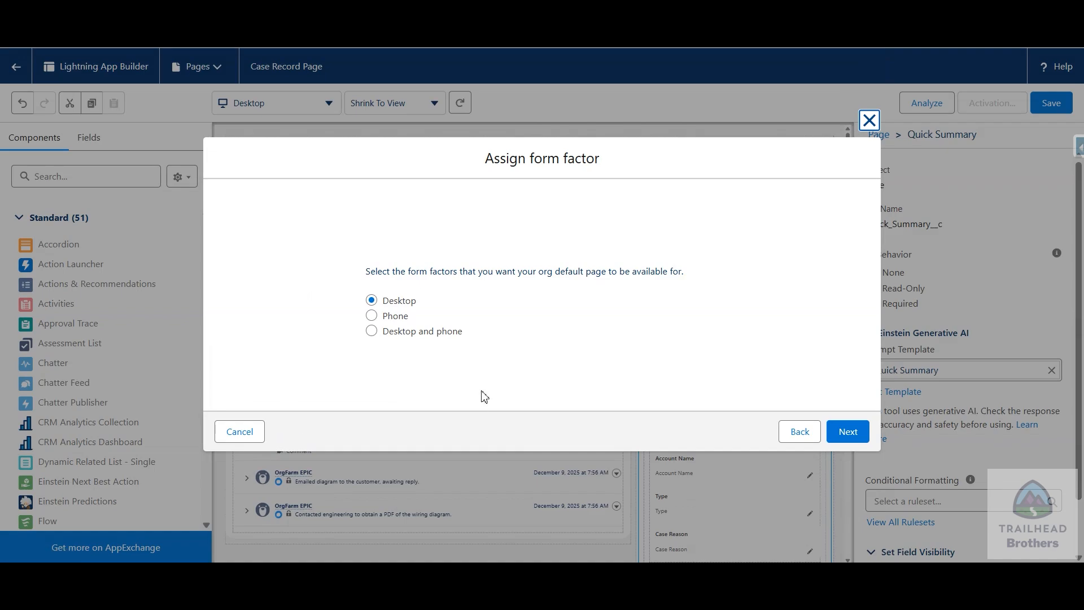
left_click(847, 433)
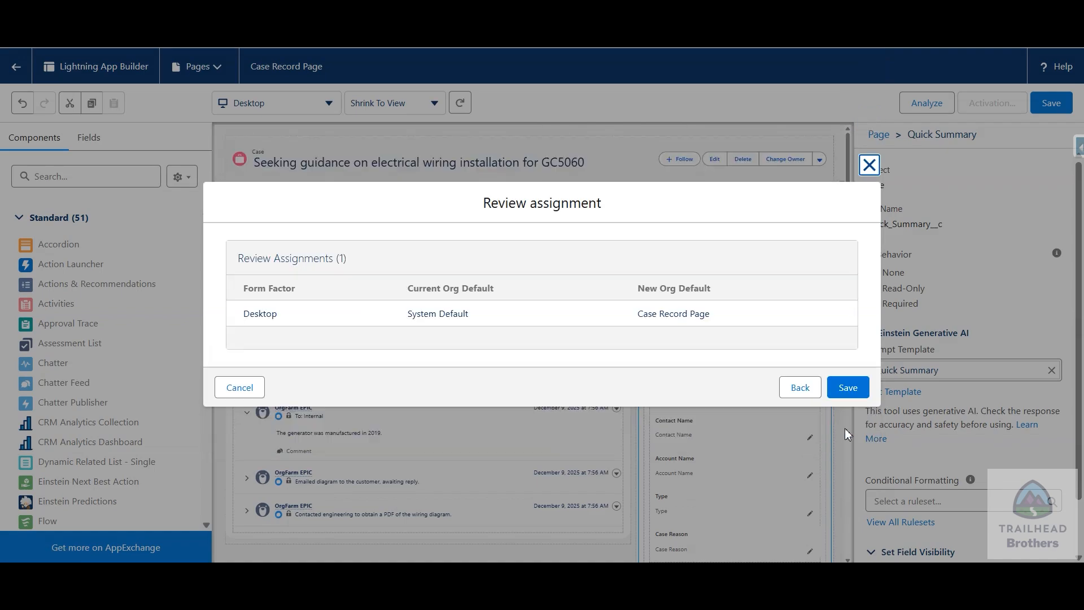
left_click(849, 388)
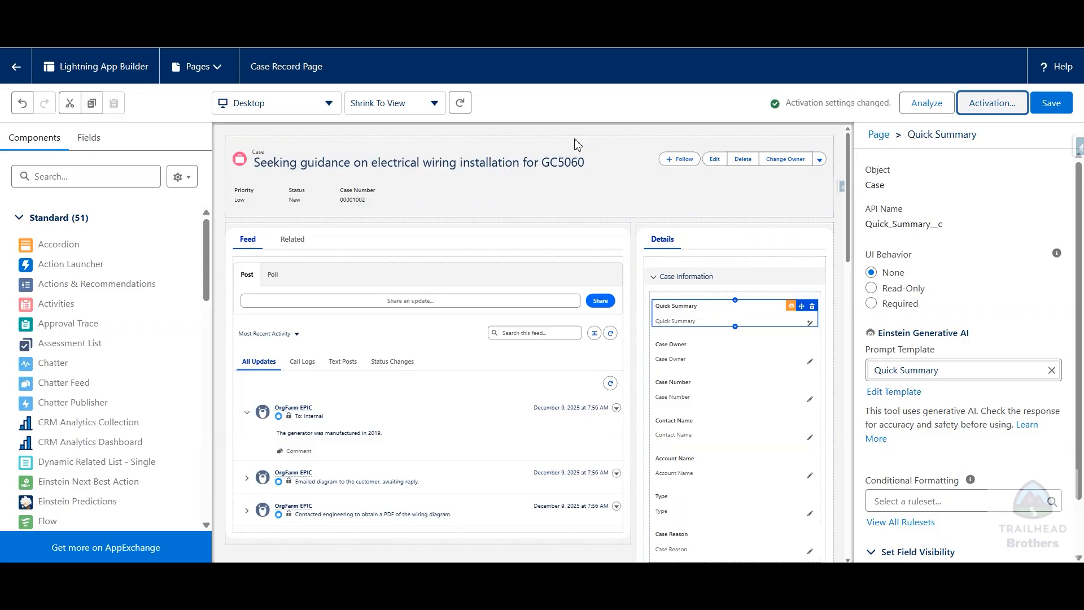
left_click(15, 67)
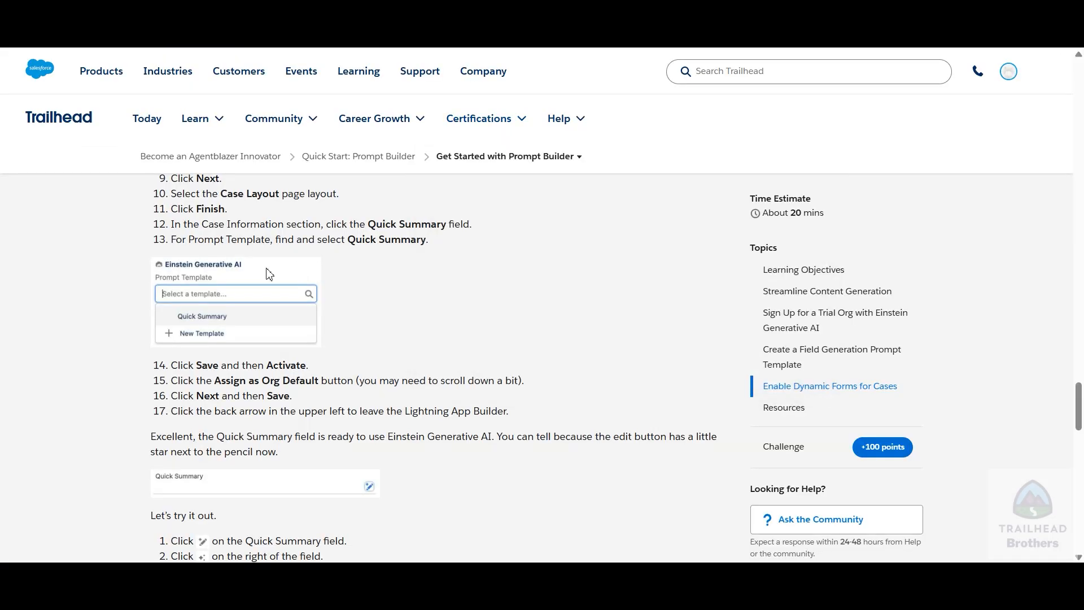
Read Trailhead's instructions for trying out Einstein on the Quick Summary field, including the example overlay and how to accept the suggestion.
scroll(270, 274, "down", 2)
scroll(270, 274, "down", 1)
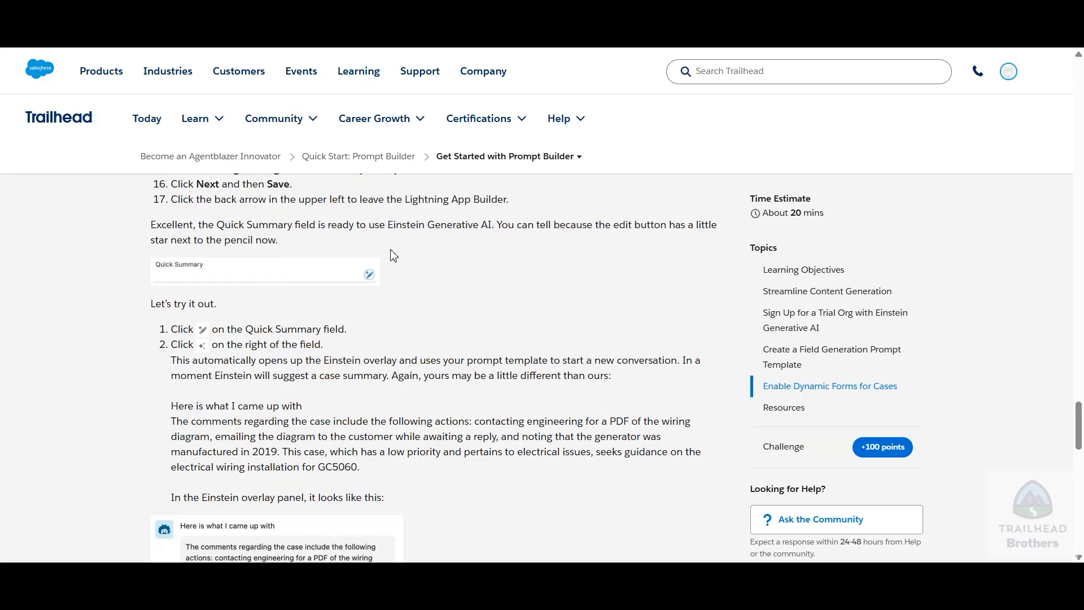
scroll(325, 295, "down", 5)
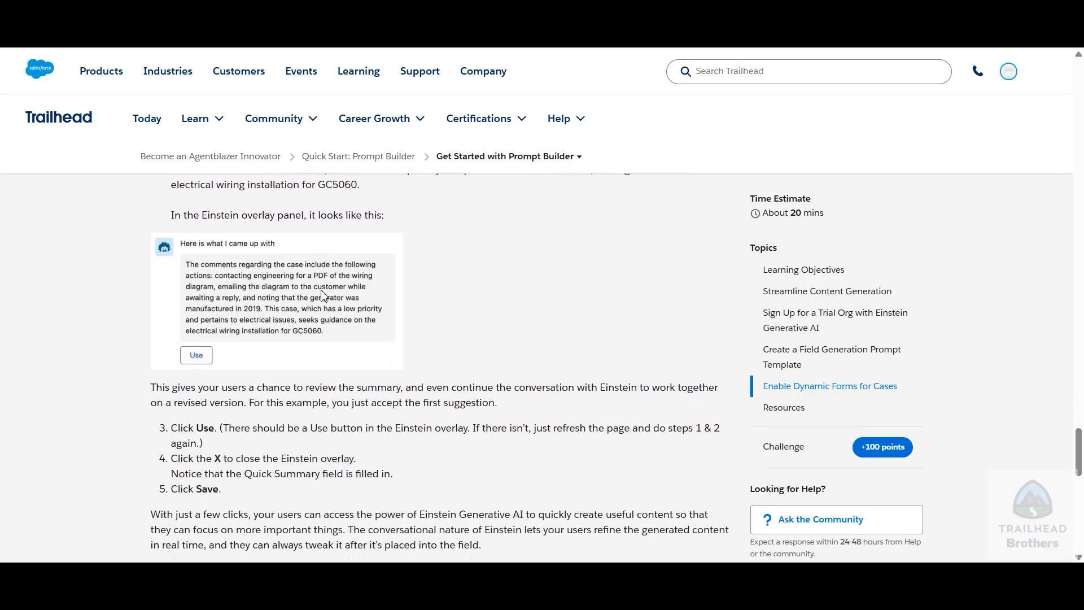
scroll(325, 294, "down", 3)
scroll(325, 295, "up", 8)
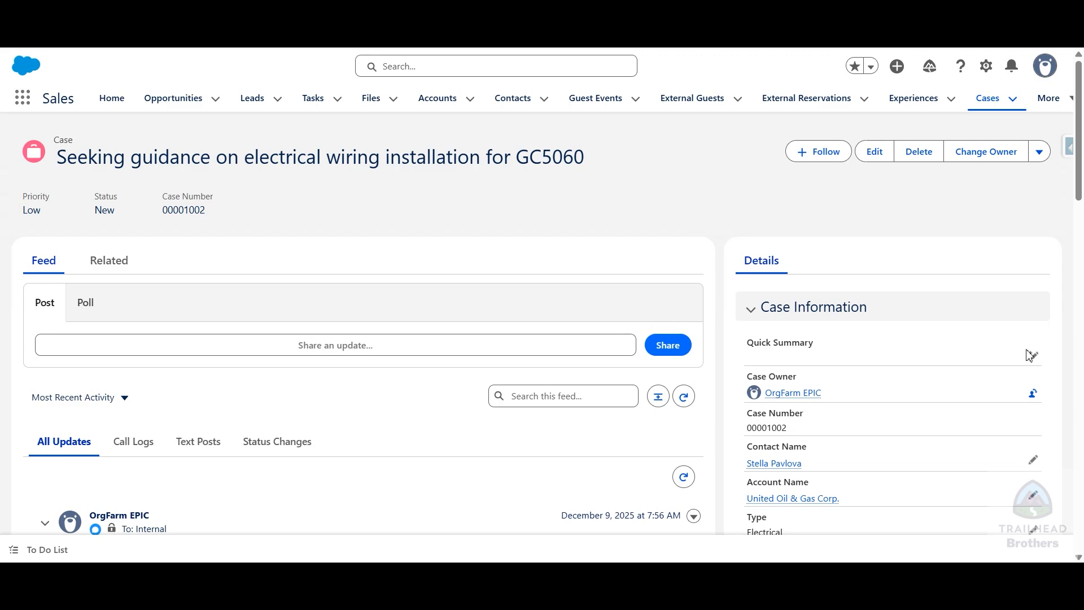
Open the case's Quick Summary field for editing, generate a summary suggestion with Einstein, and check Trailhead's instructions for using it.
left_click(1032, 355)
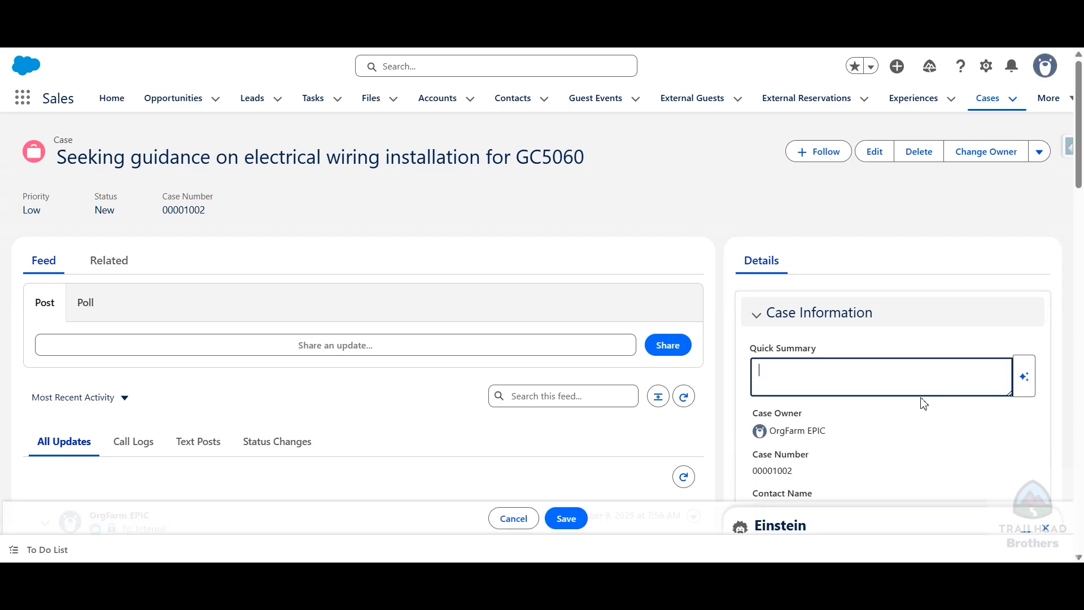
left_click(990, 414)
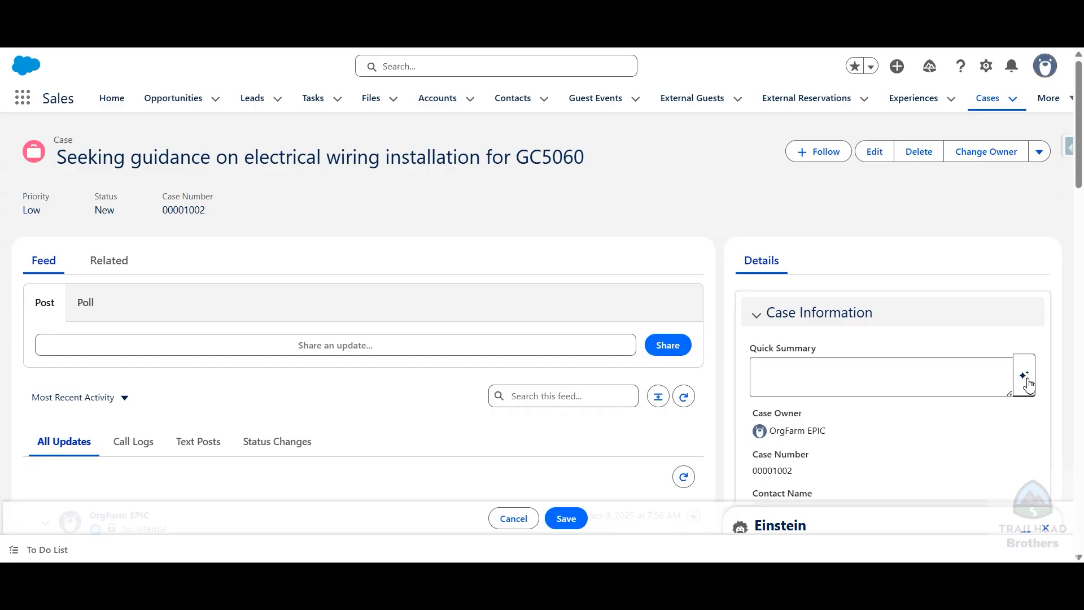
left_click(1028, 383)
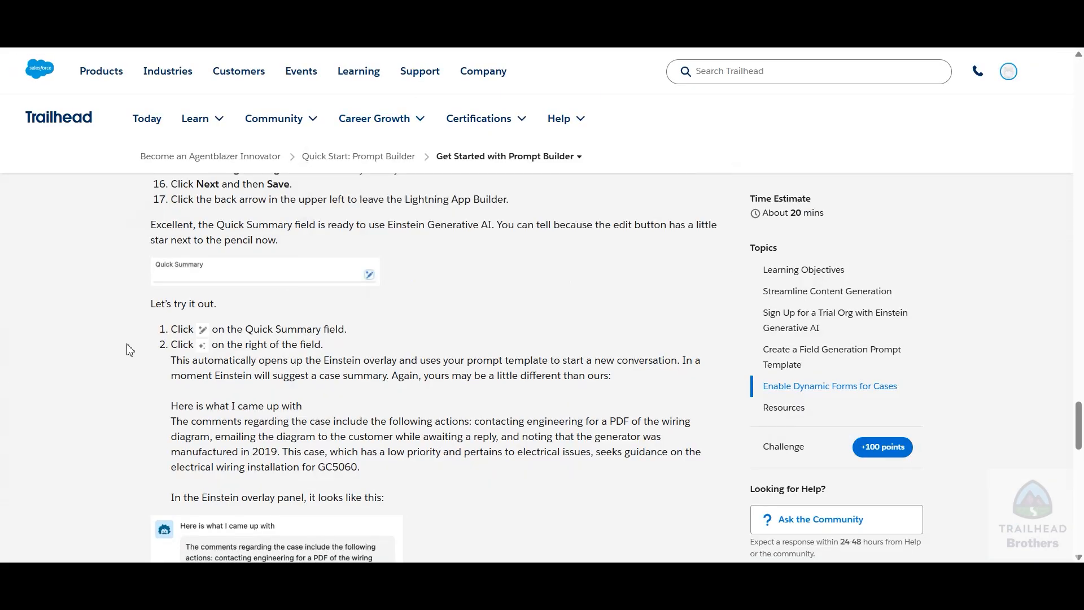
scroll(126, 346, "down", 3)
scroll(128, 348, "down", 3)
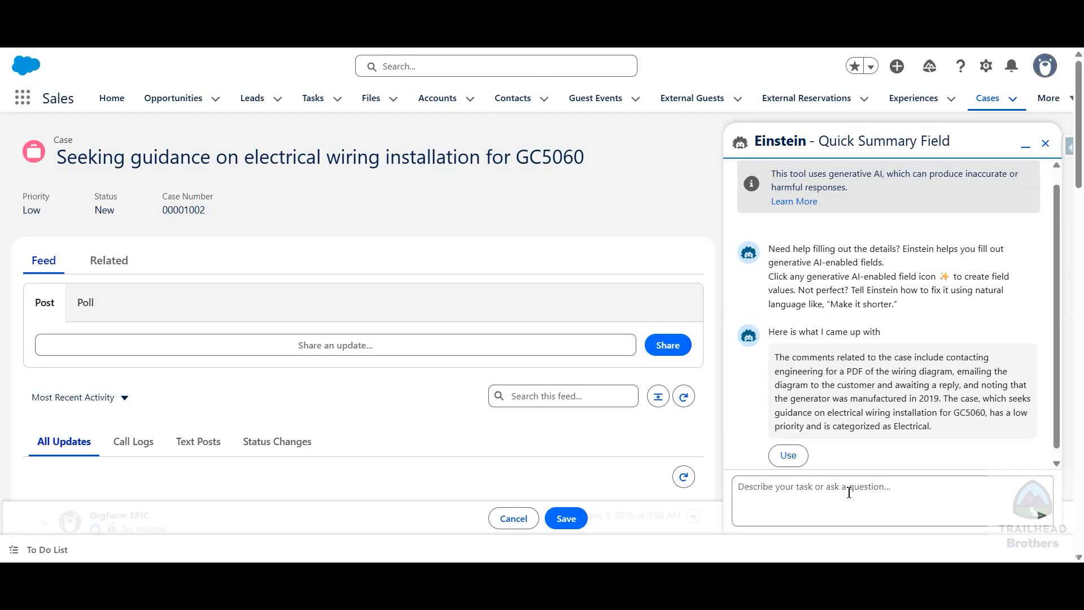
Use Einstein's suggested summary in the Quick Summary field, close the Einstein overlay, and save the case.
left_click(788, 455)
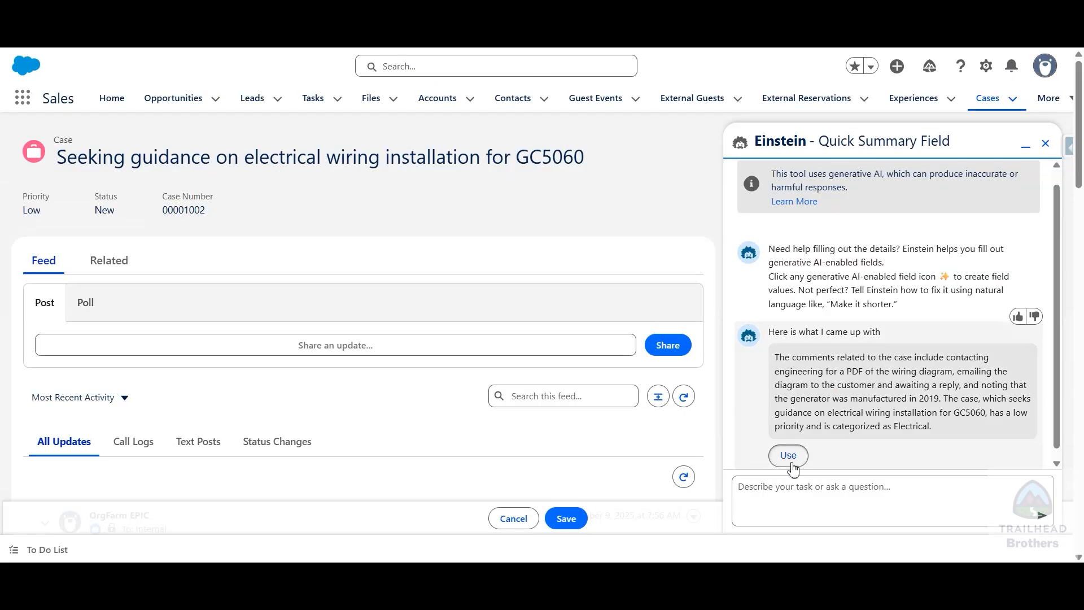
left_click(1045, 143)
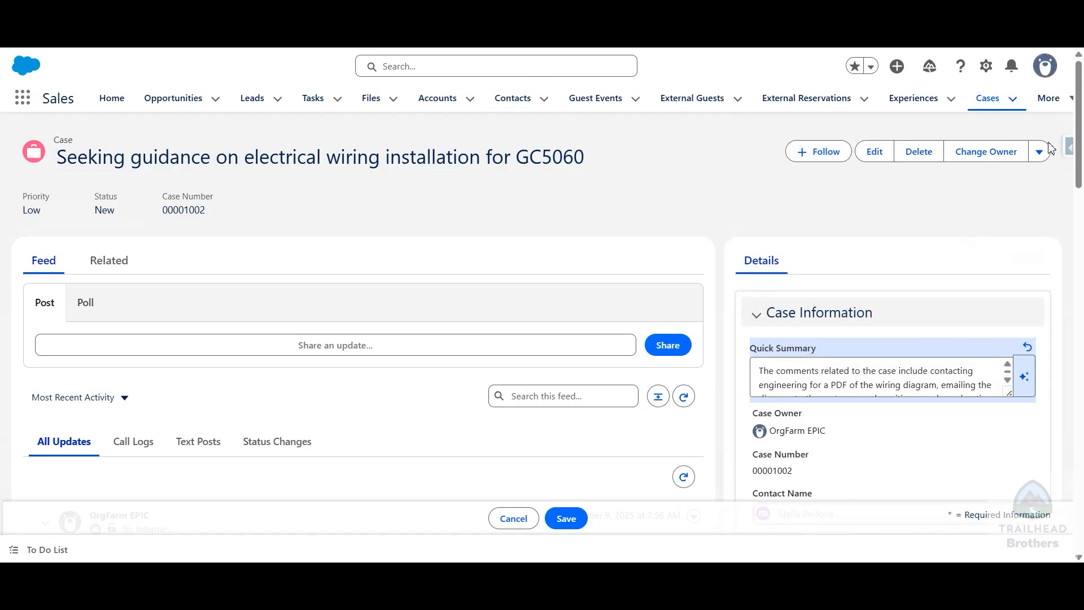
left_click(566, 519)
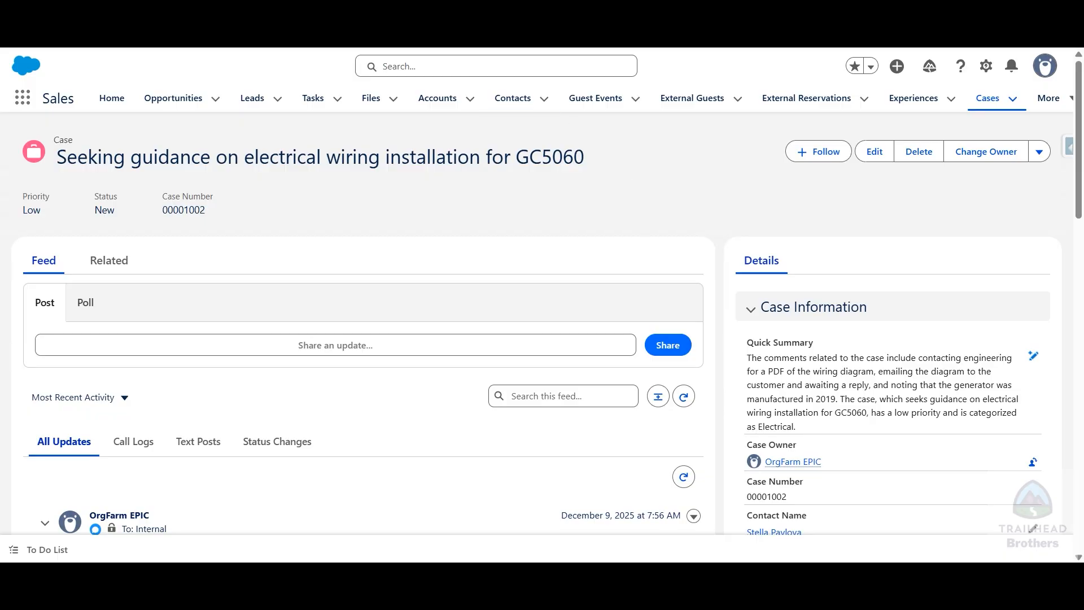
Return to Trailhead, verify the step for the Get Started with Prompt Builder unit, and rate the badge five stars, Very helpful.
left_click(508, 11)
scroll(224, 387, "down", 4)
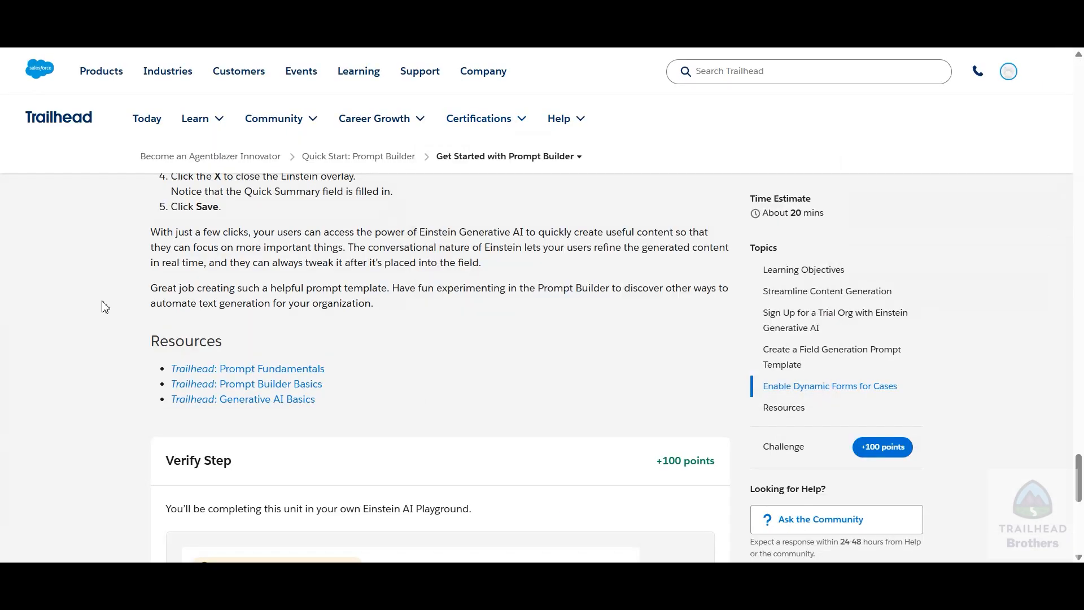
scroll(80, 310, "down", 4)
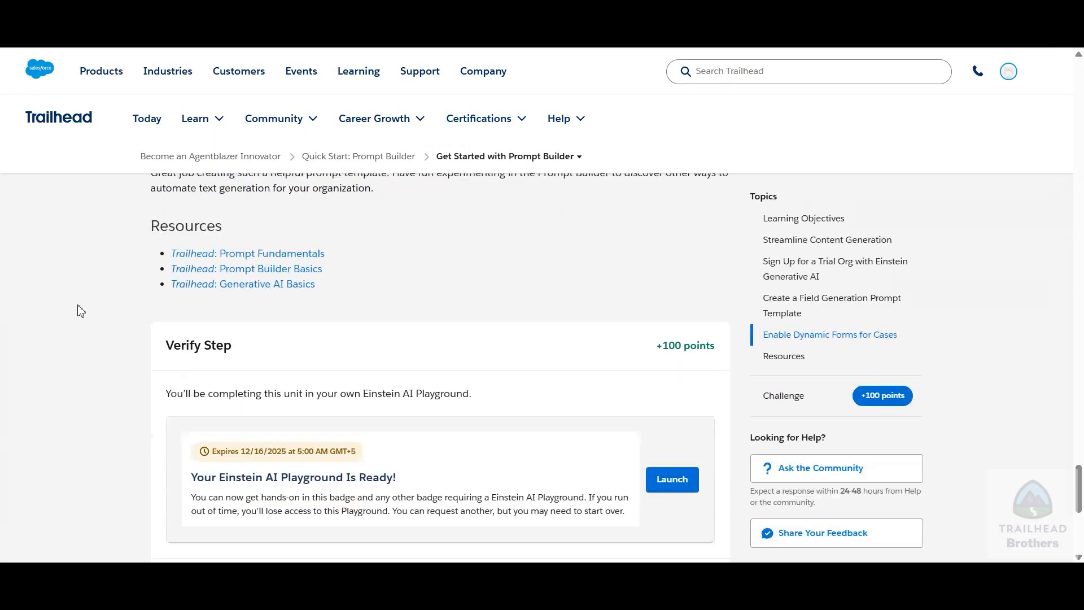
left_click(243, 496)
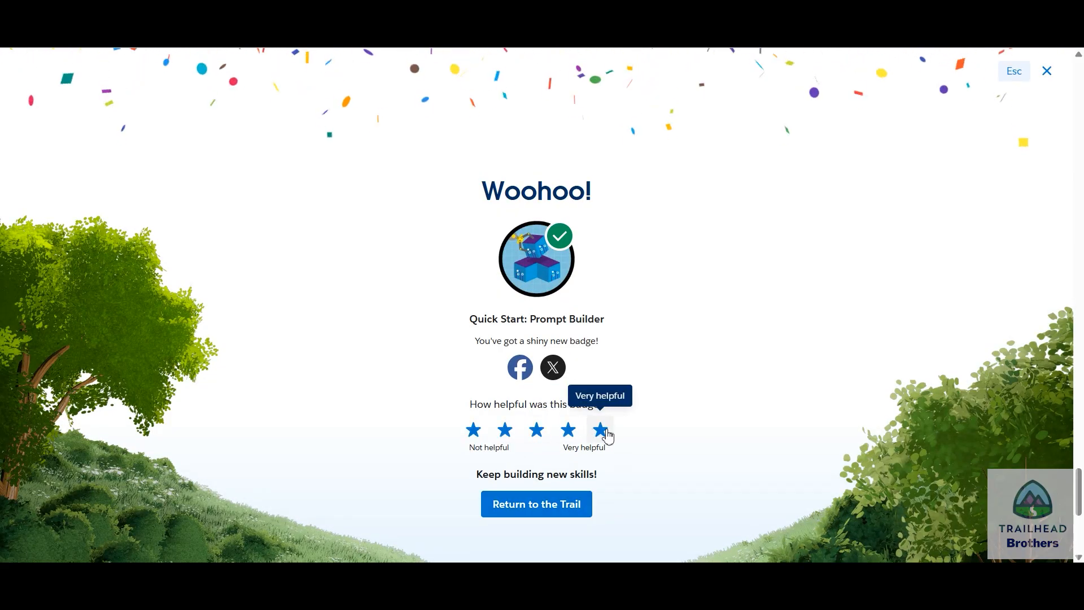
left_click(598, 431)
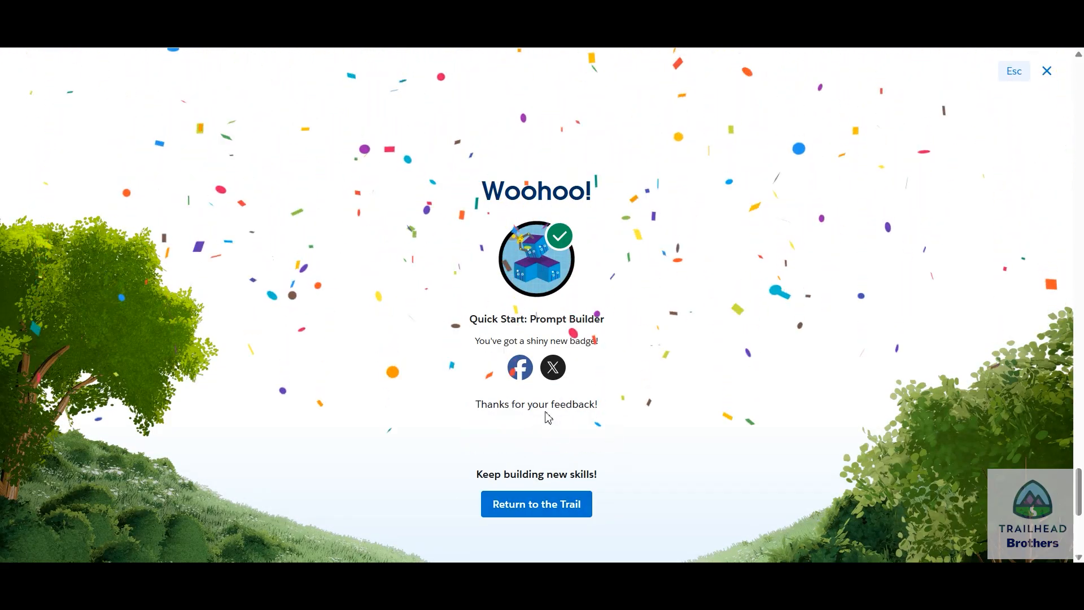